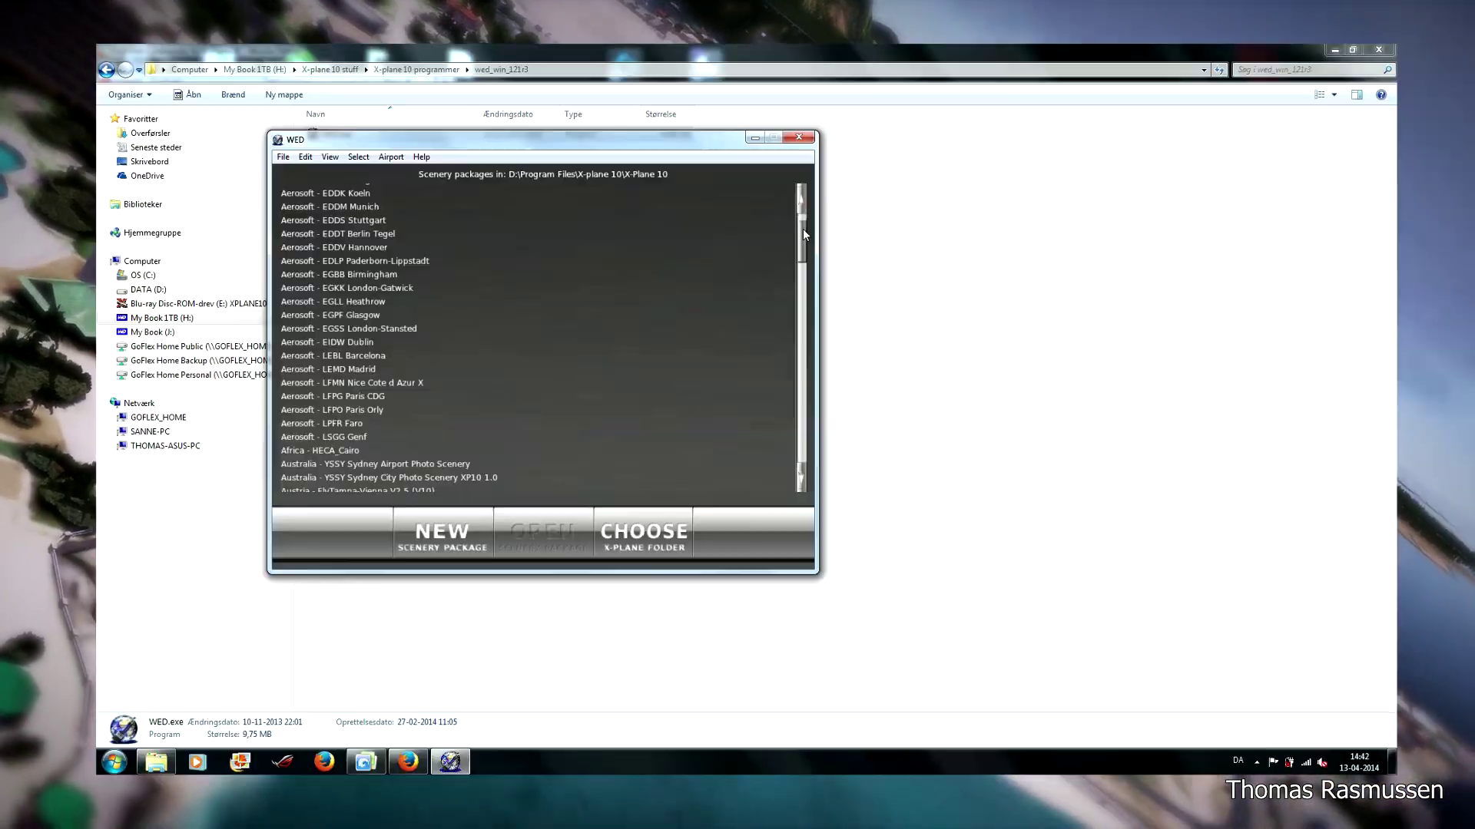
Create a new empty scenery package named Untitled 3 in the package list.
drag(803, 230, 801, 285)
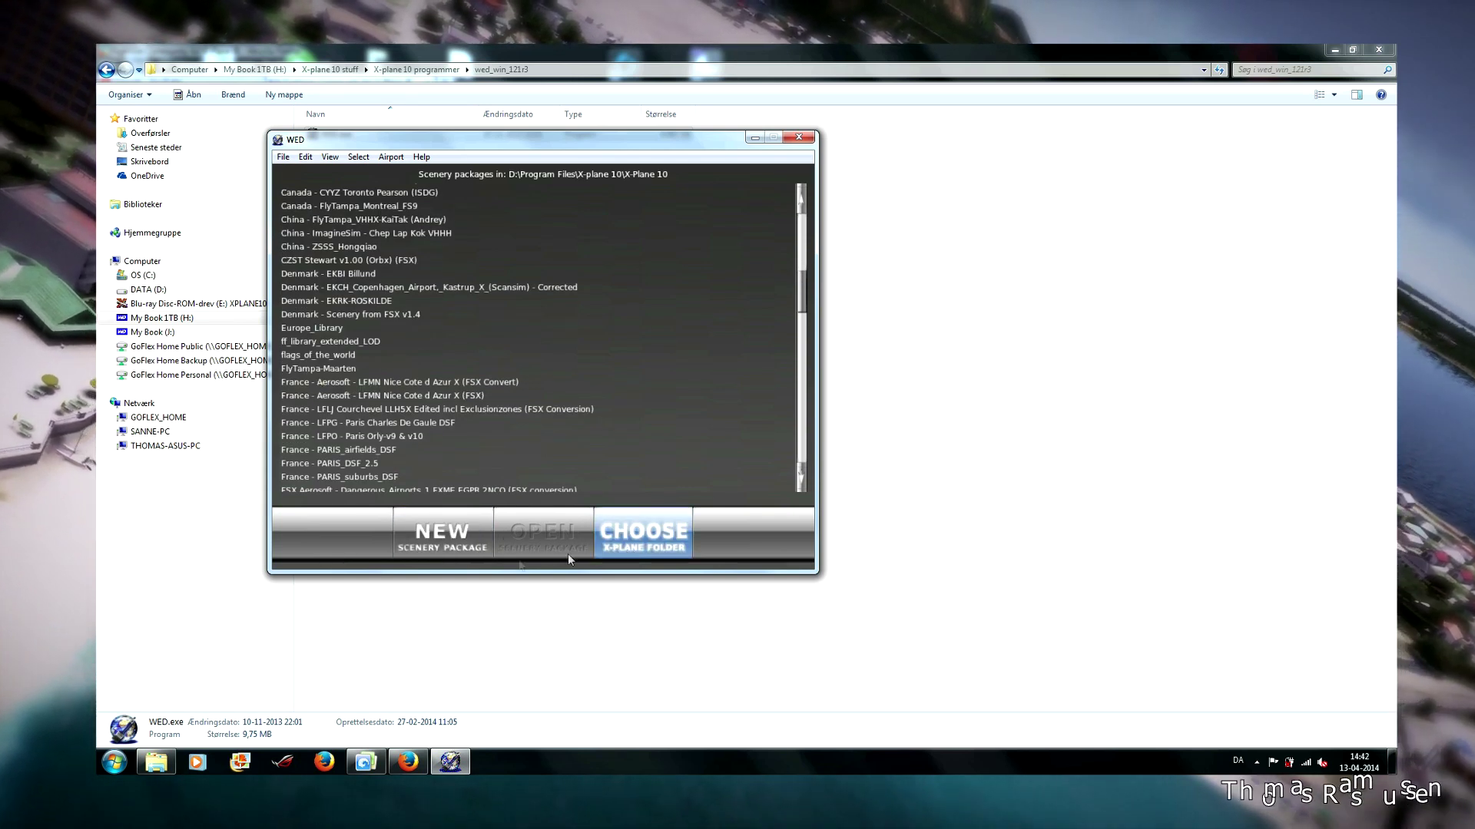
click(450, 546)
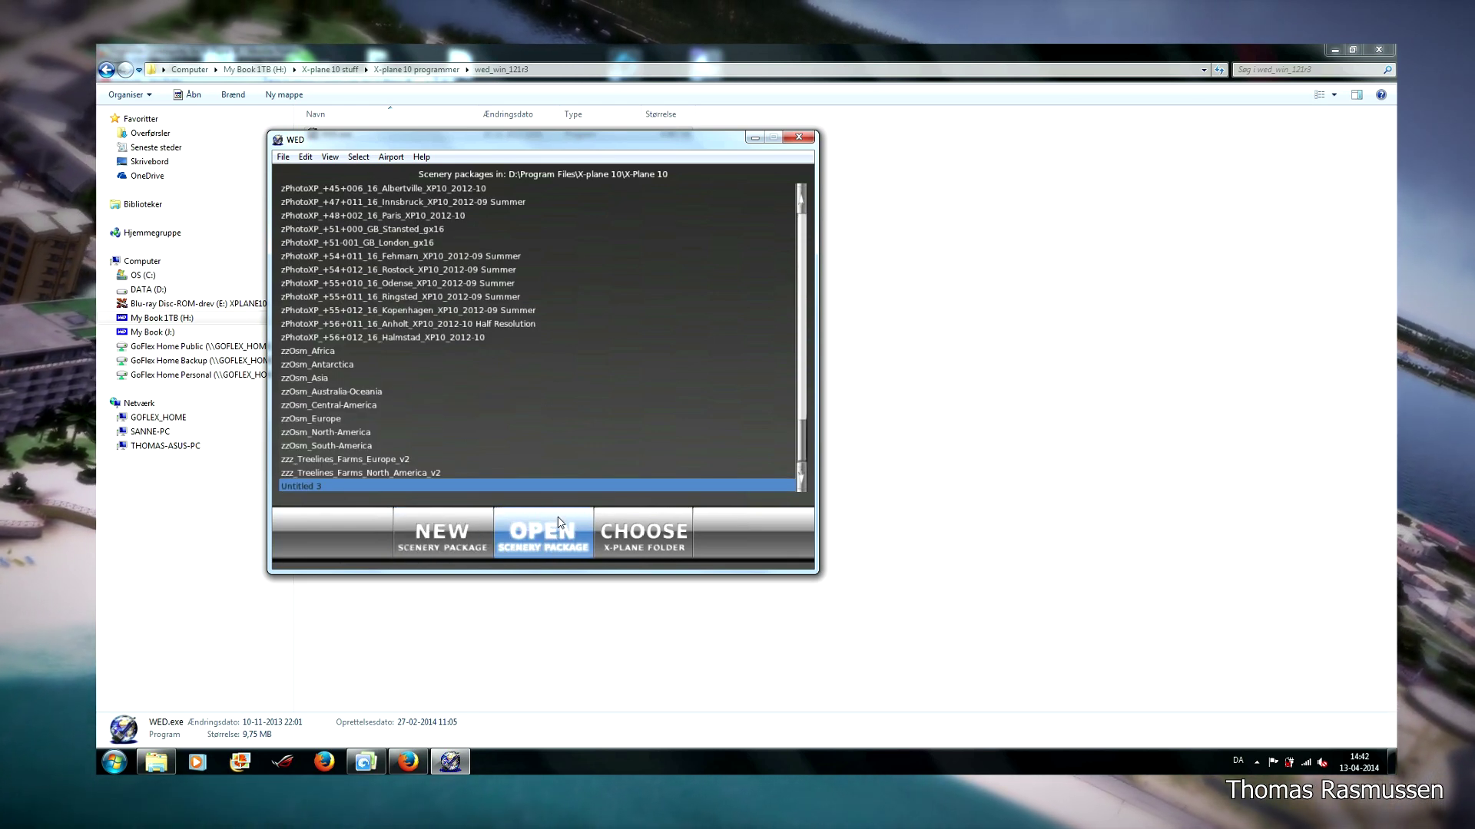
Open Untitled 3 and load FlyTampa-Maarten's Earth nav data/apt.dat in the airport importer.
click(558, 524)
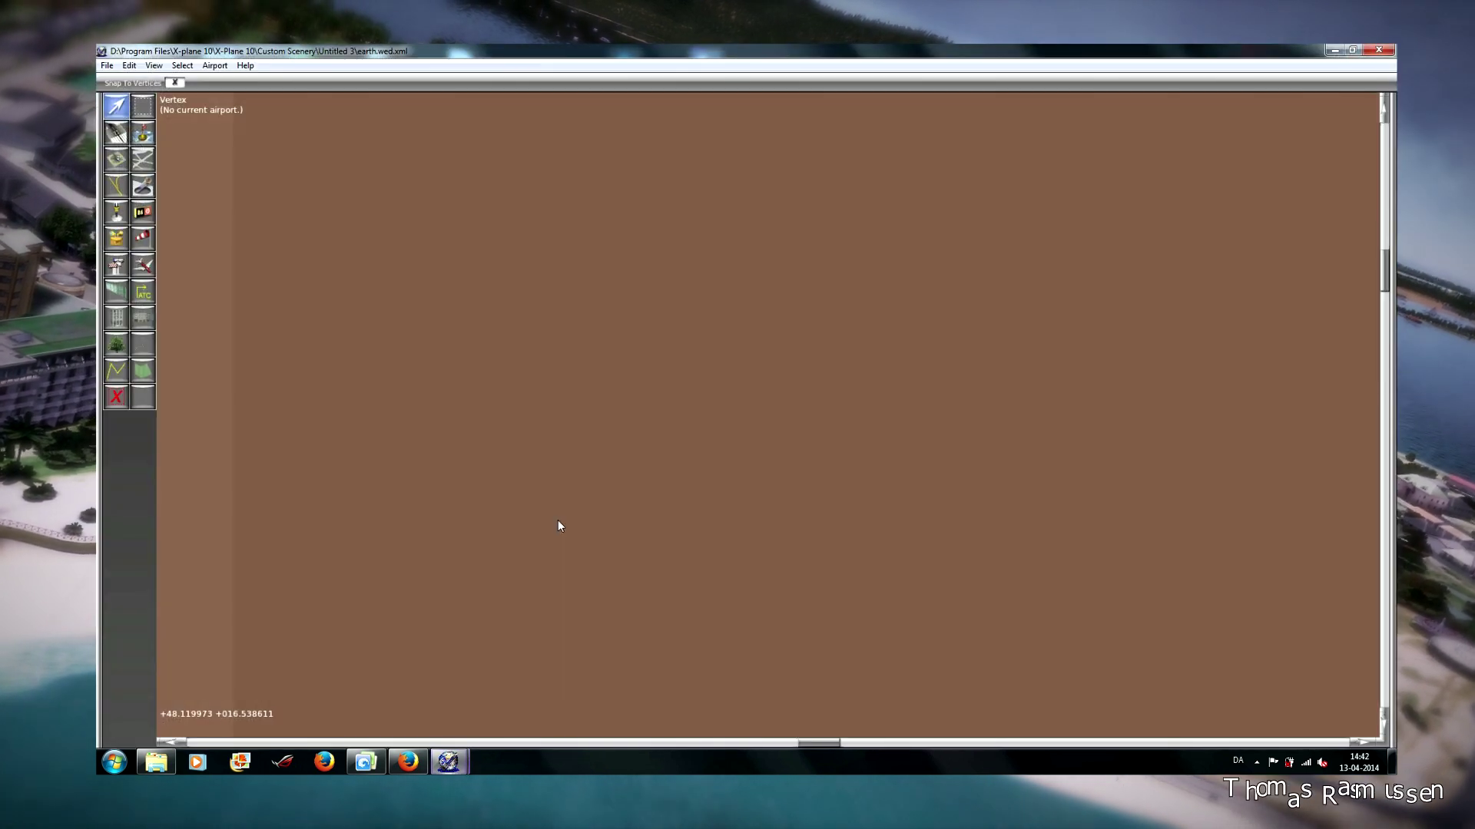
click(107, 65)
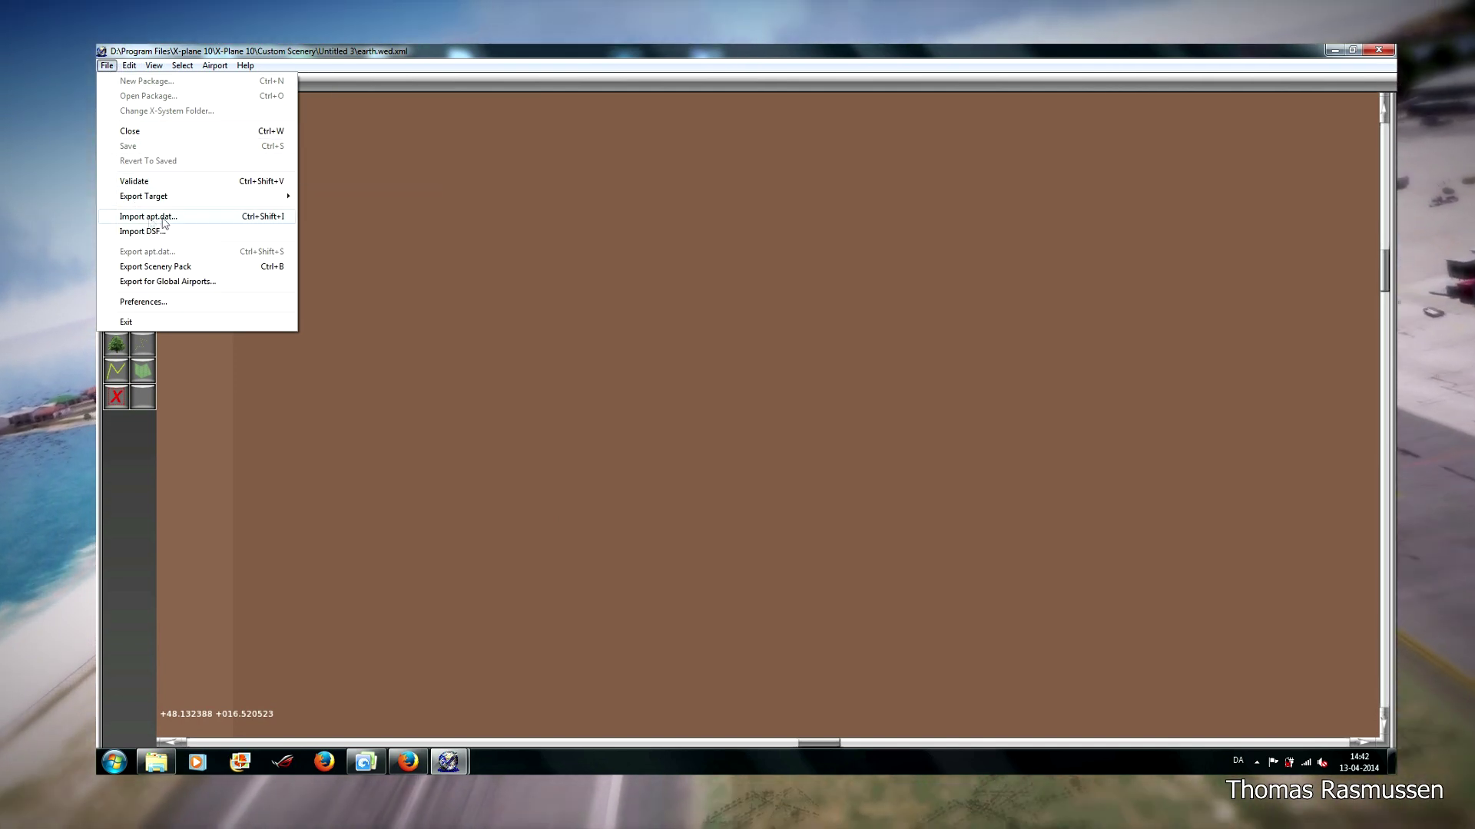
click(148, 218)
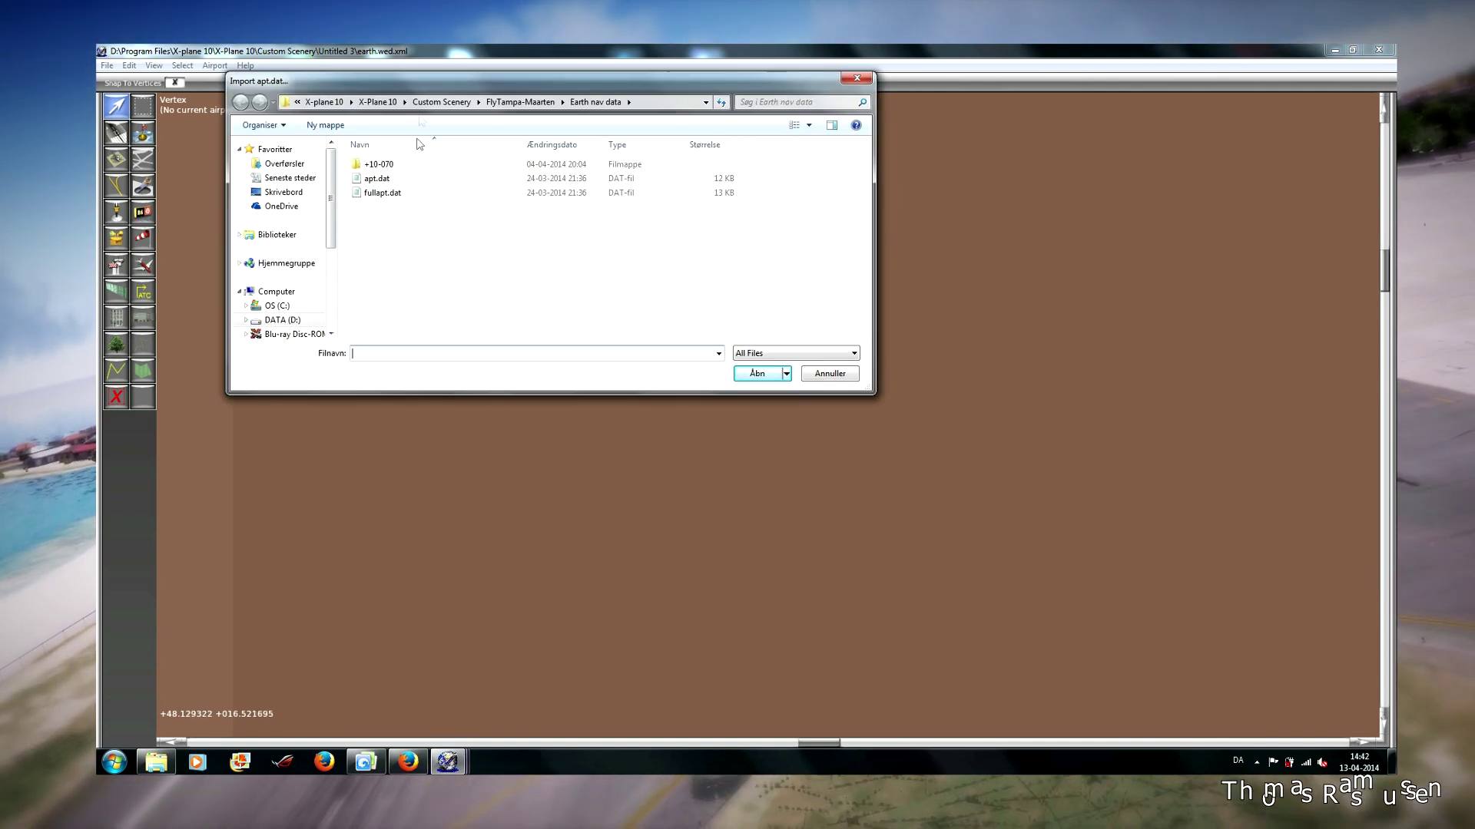
click(520, 102)
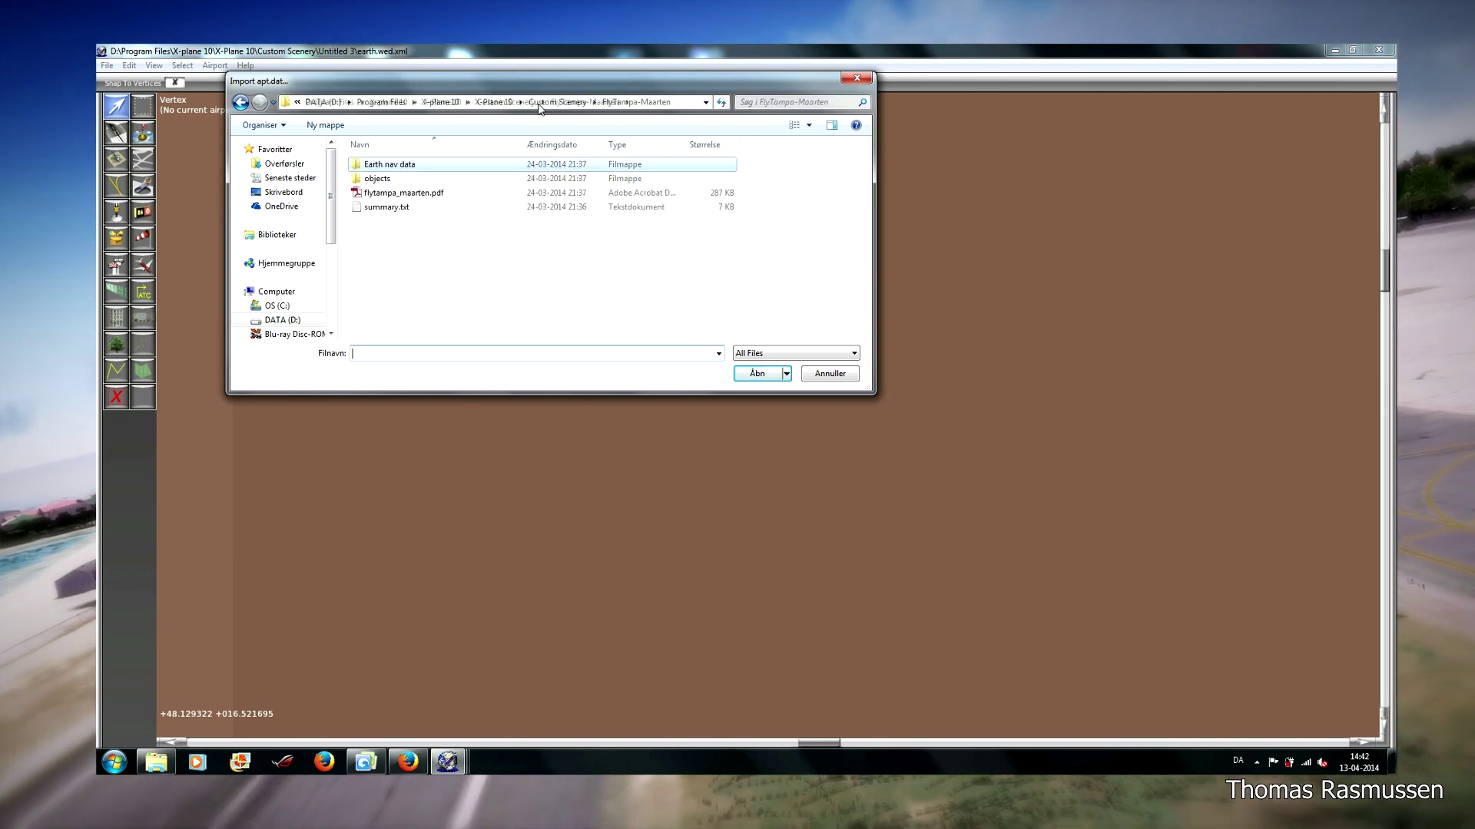
double_click(389, 166)
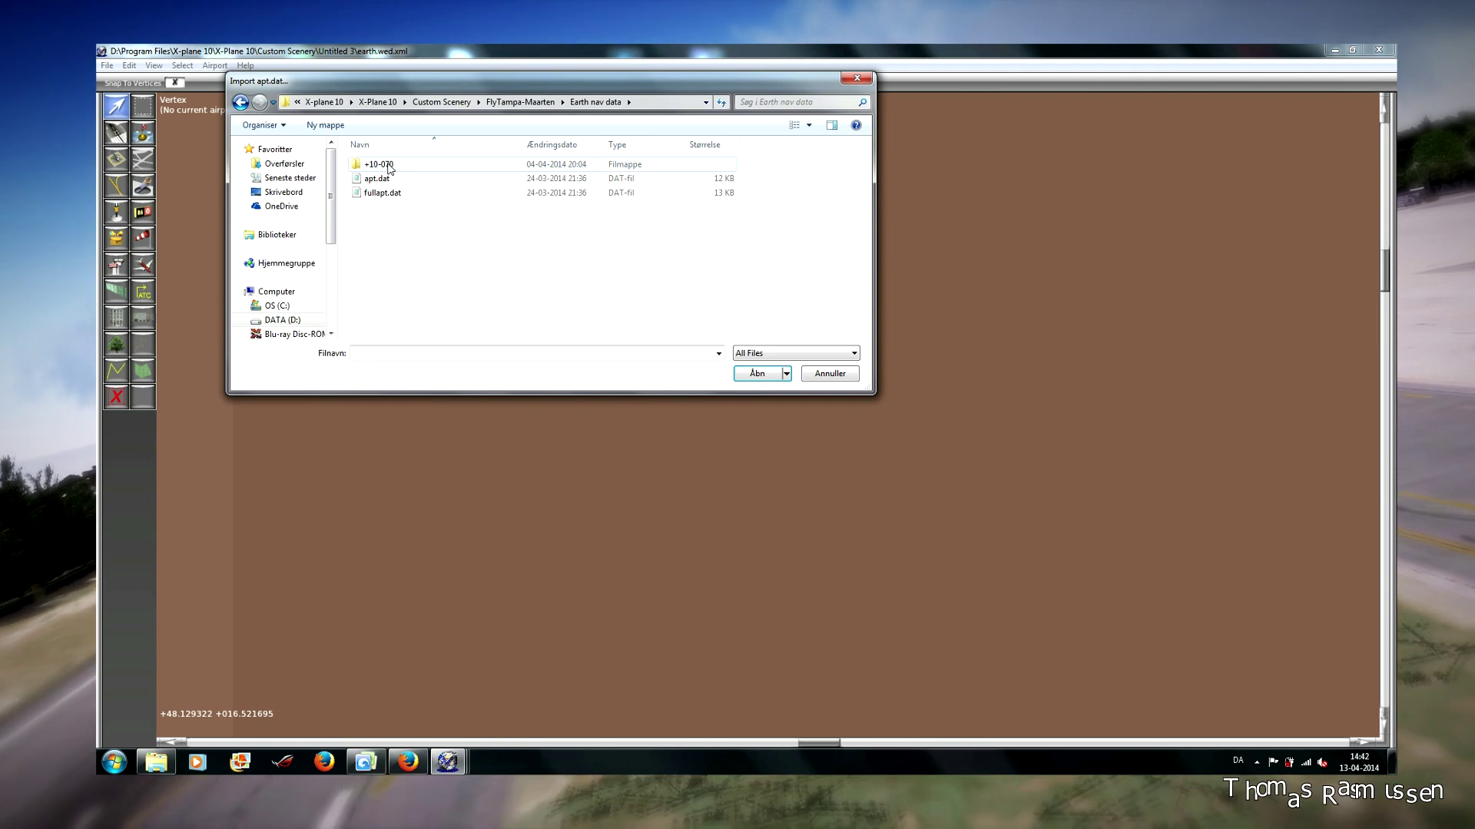
click(380, 183)
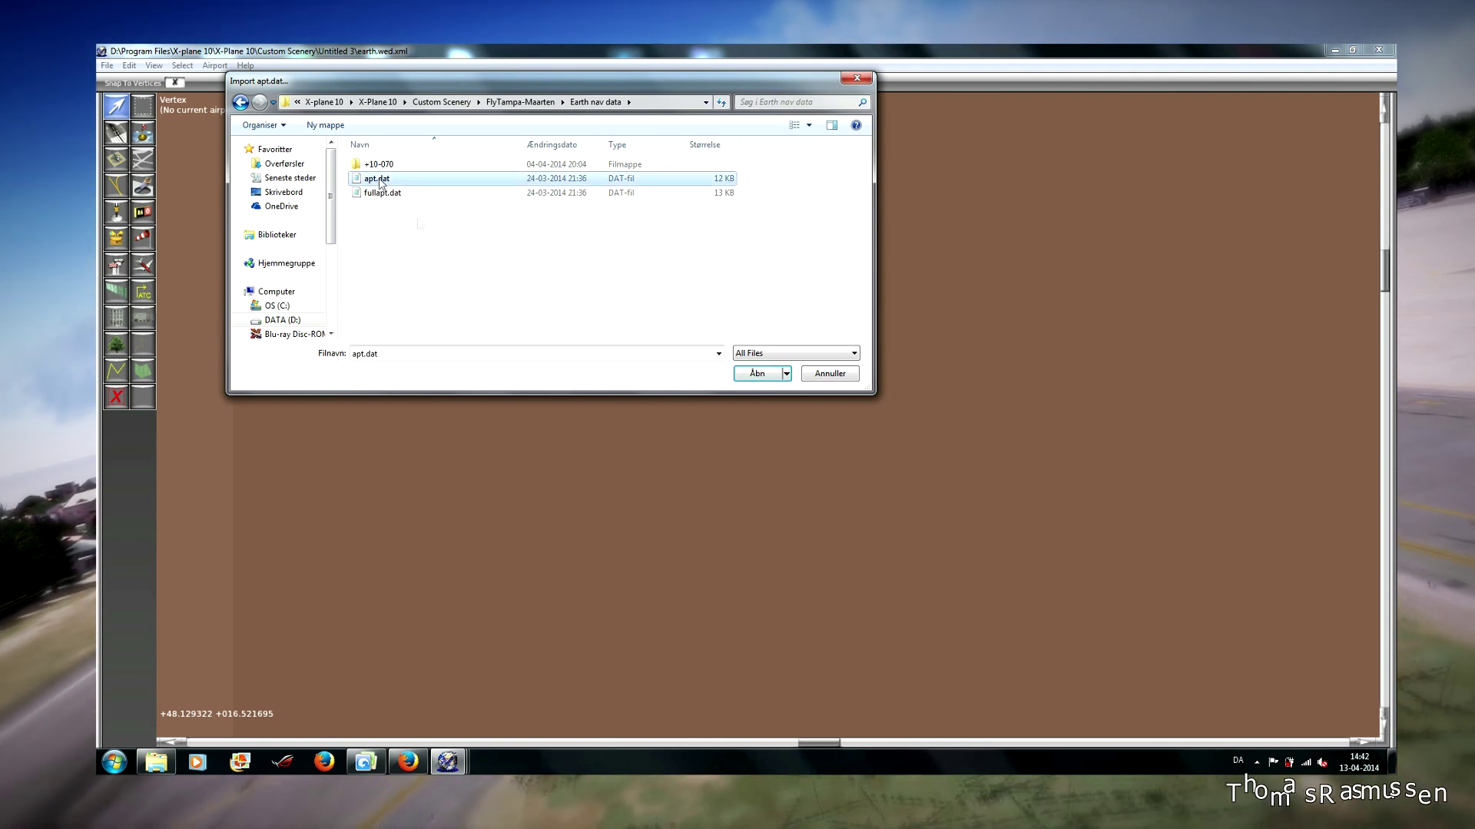
click(756, 376)
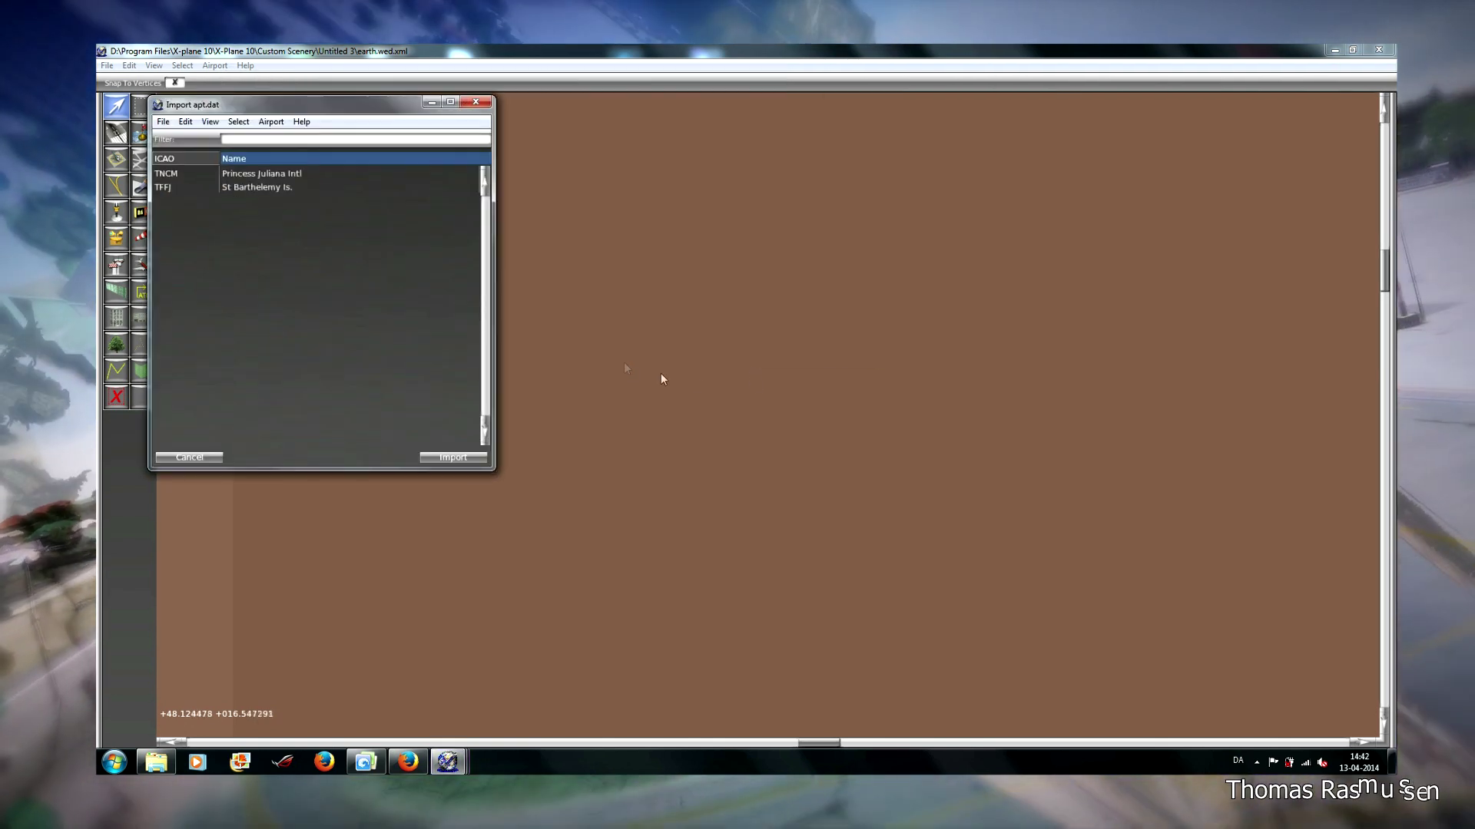
Import Princess Juliana Intl (TNCM) and St Barthelemy Is. (TFFJ) into the package.
click(230, 175)
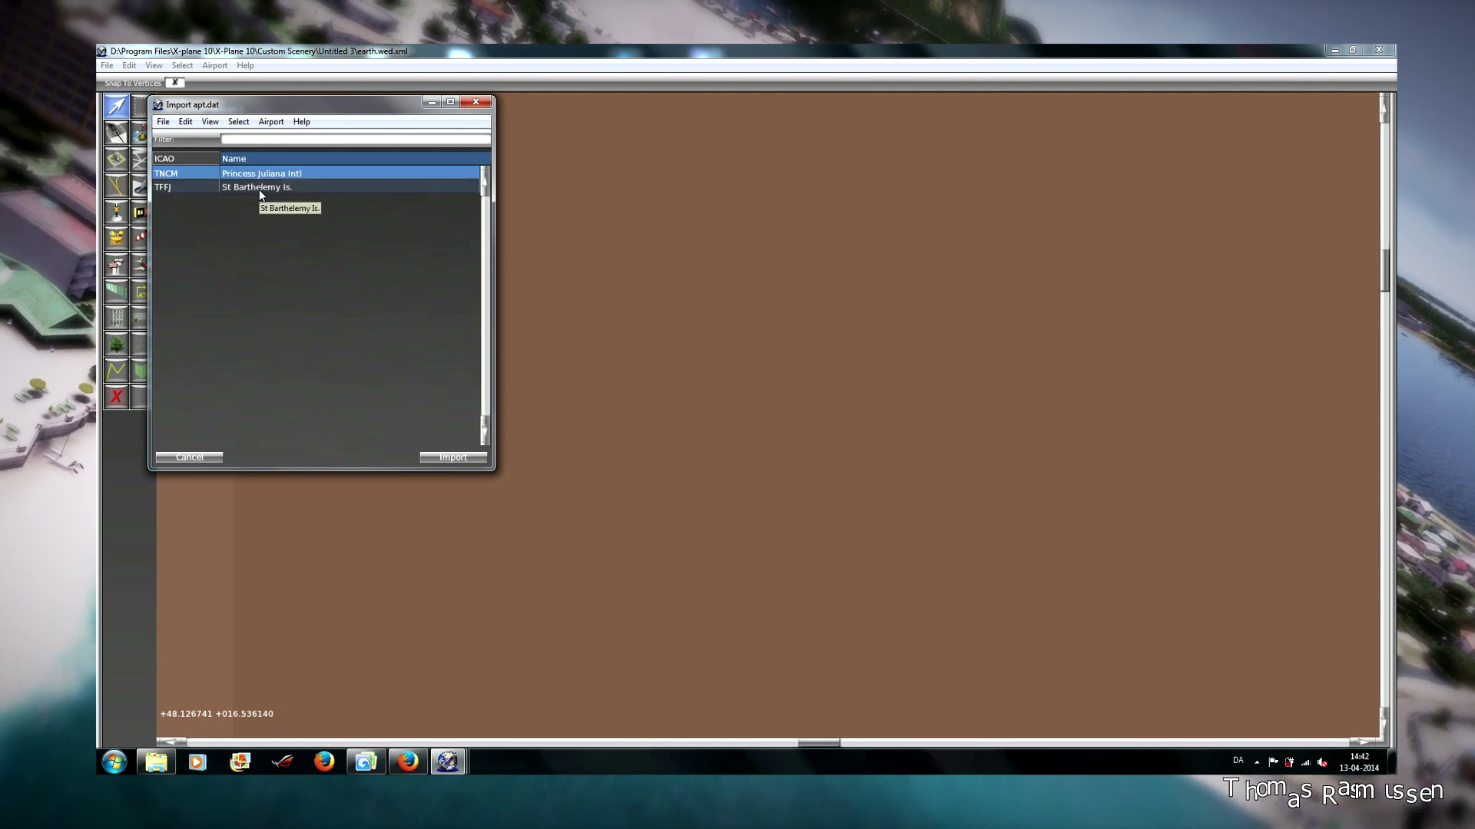
shift+click(259, 189)
click(238, 122)
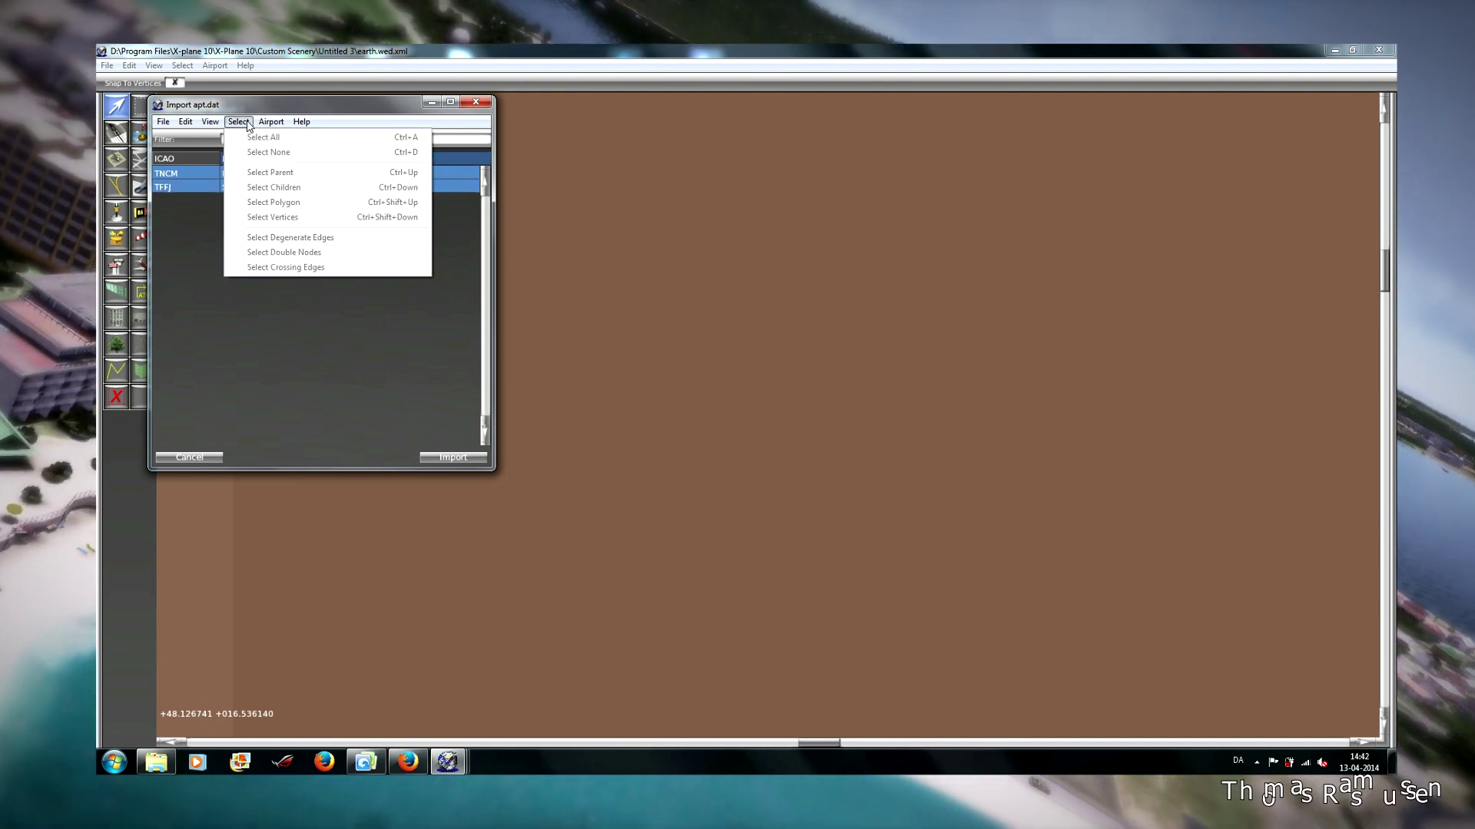
click(238, 122)
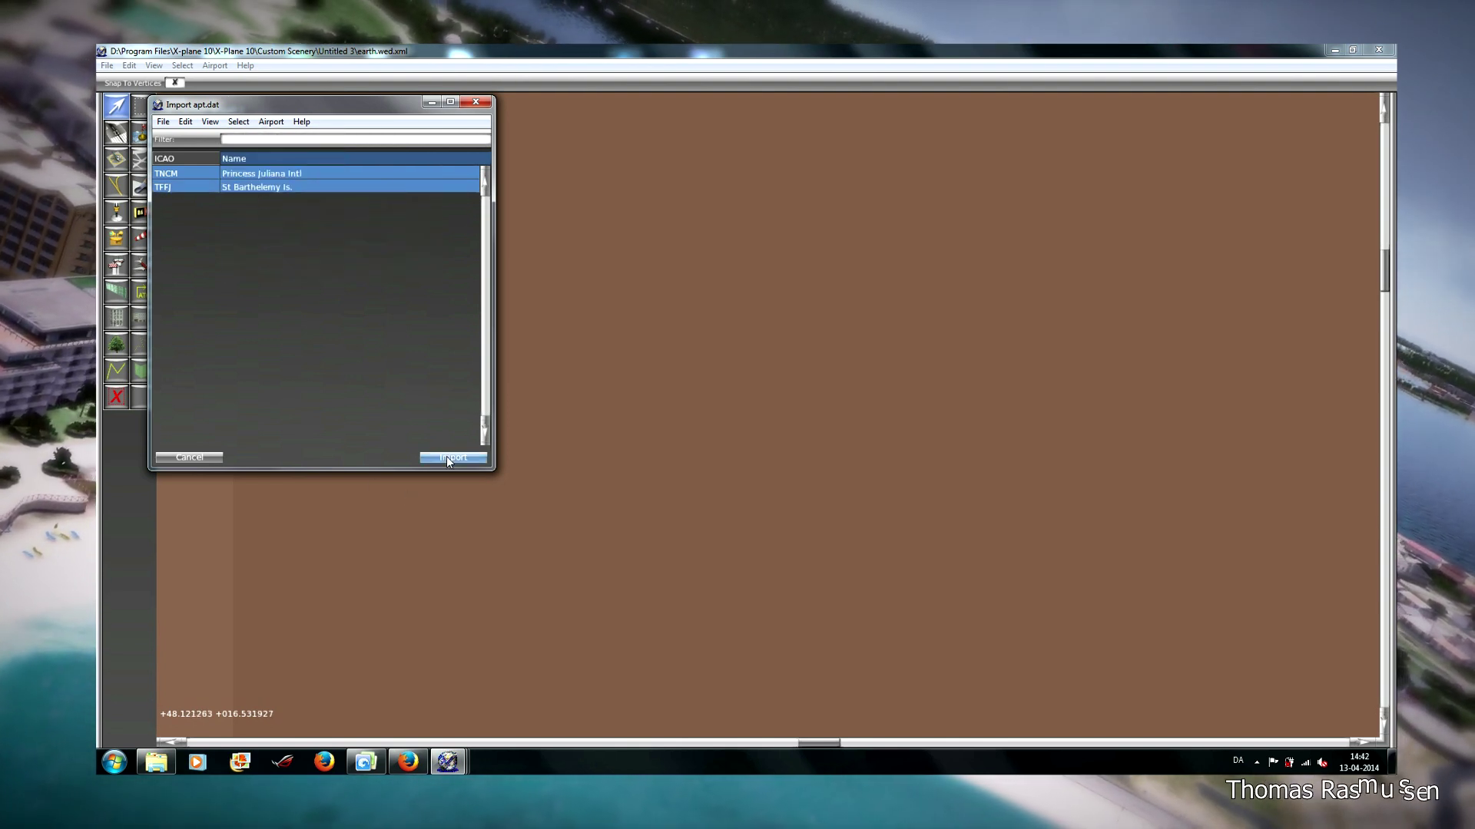
click(451, 458)
Zoom in on TFFJ's runway, apron and trees, then close the package back to the list.
scroll(292, 213, down, 6)
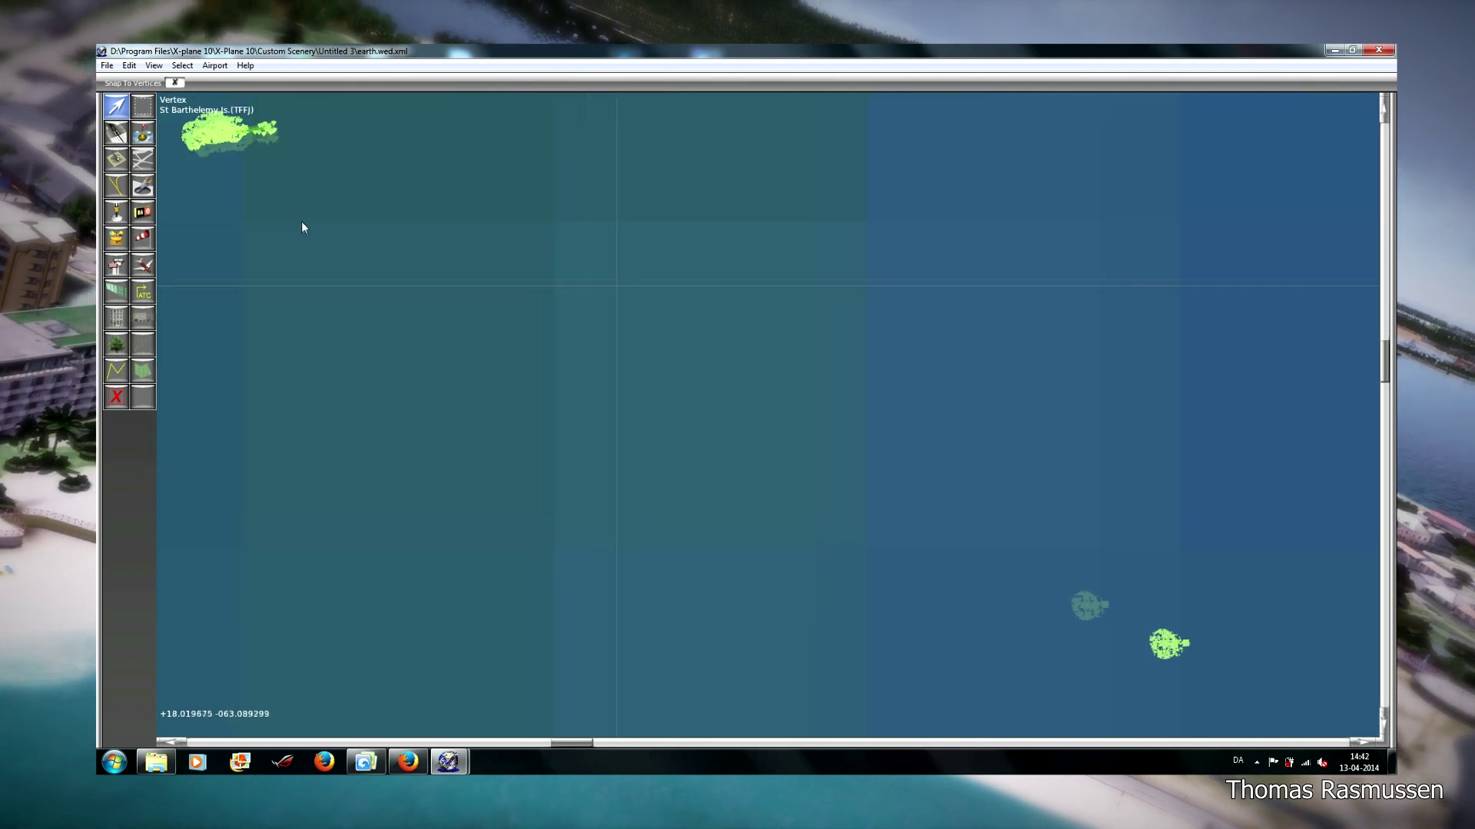
scroll(331, 259, down, 1)
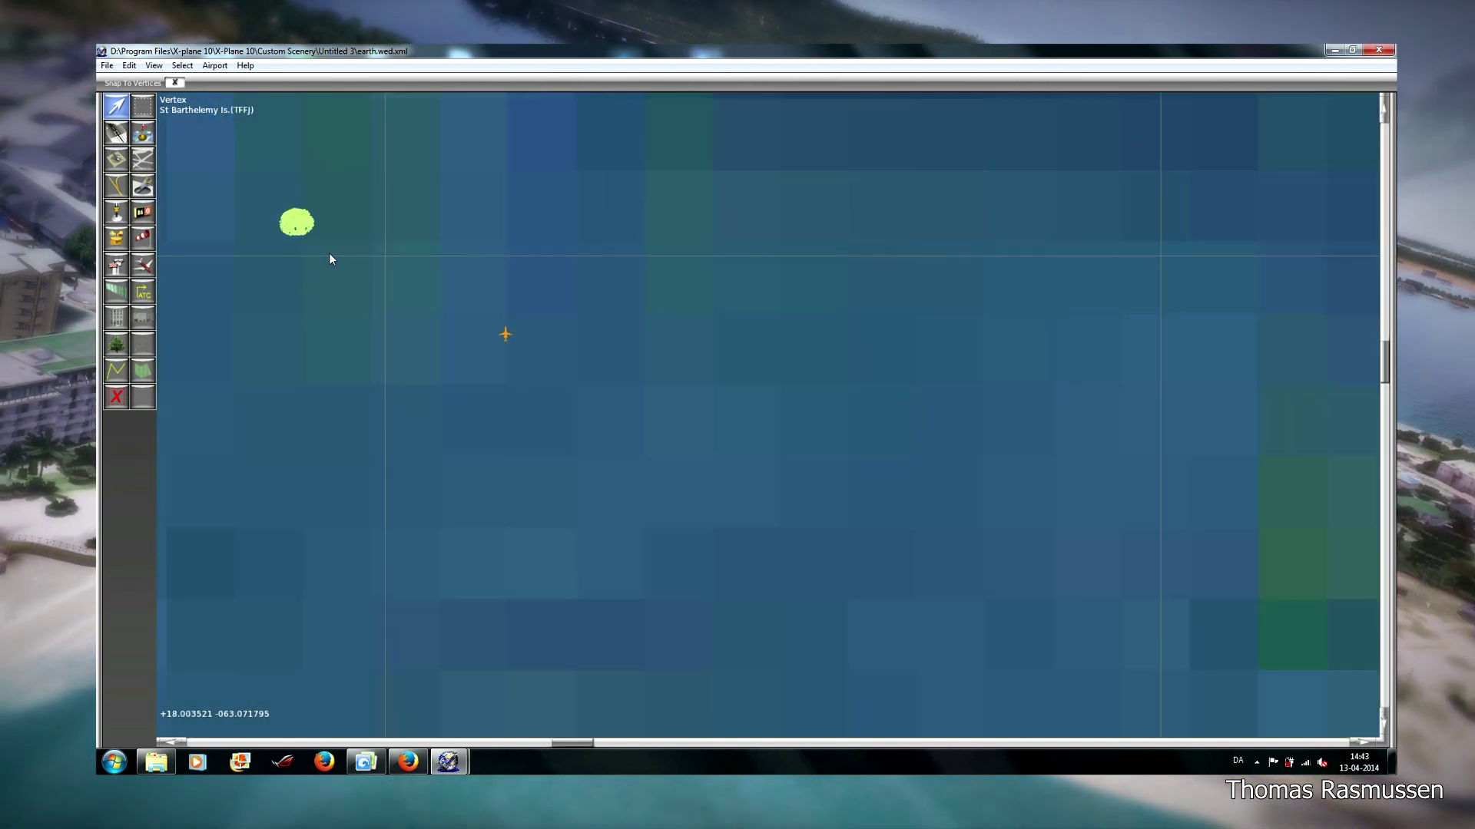
scroll(330, 259, up, 4)
scroll(256, 195, up, 12)
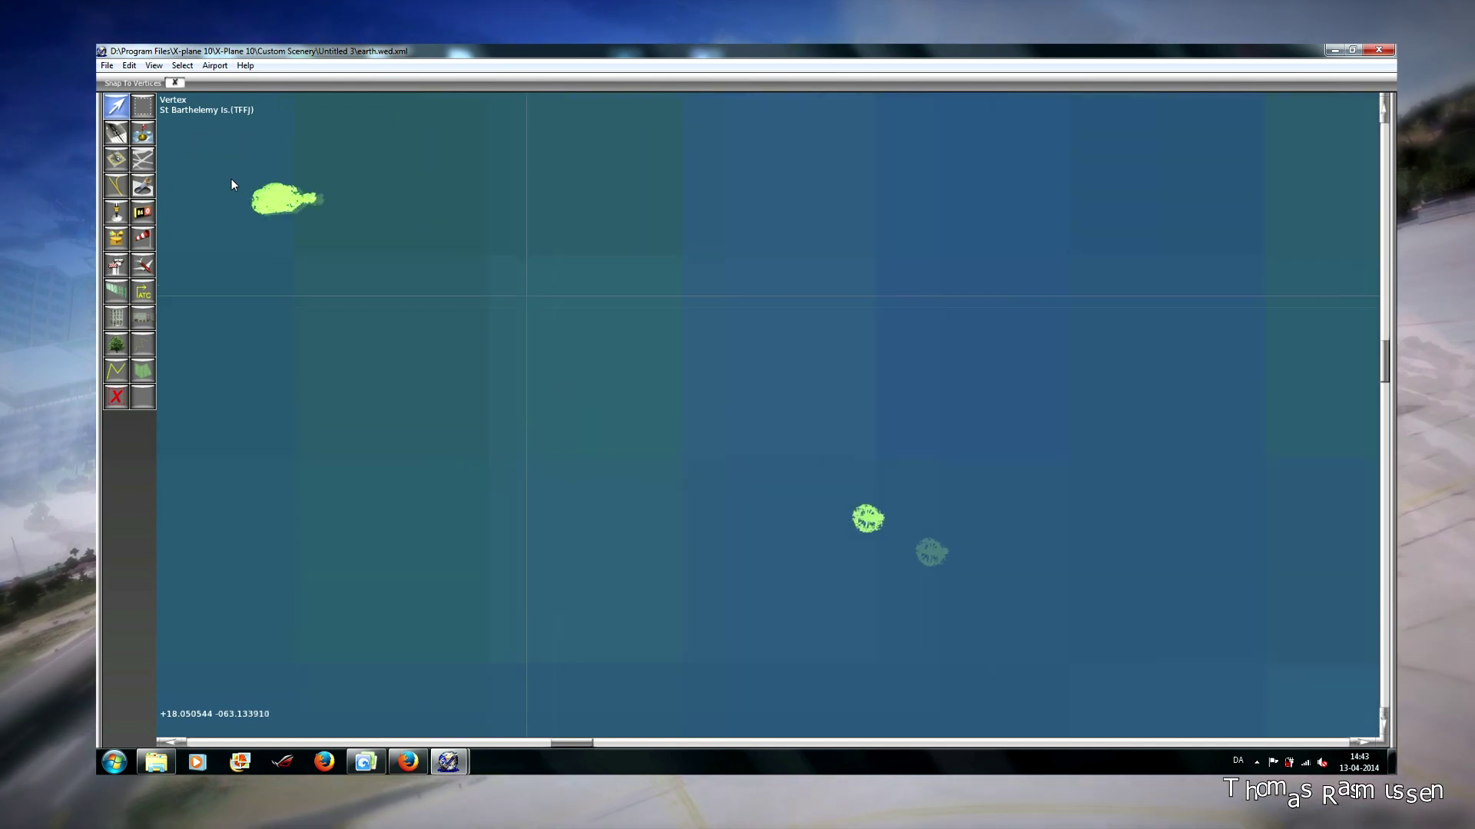
scroll(339, 301, up, 10)
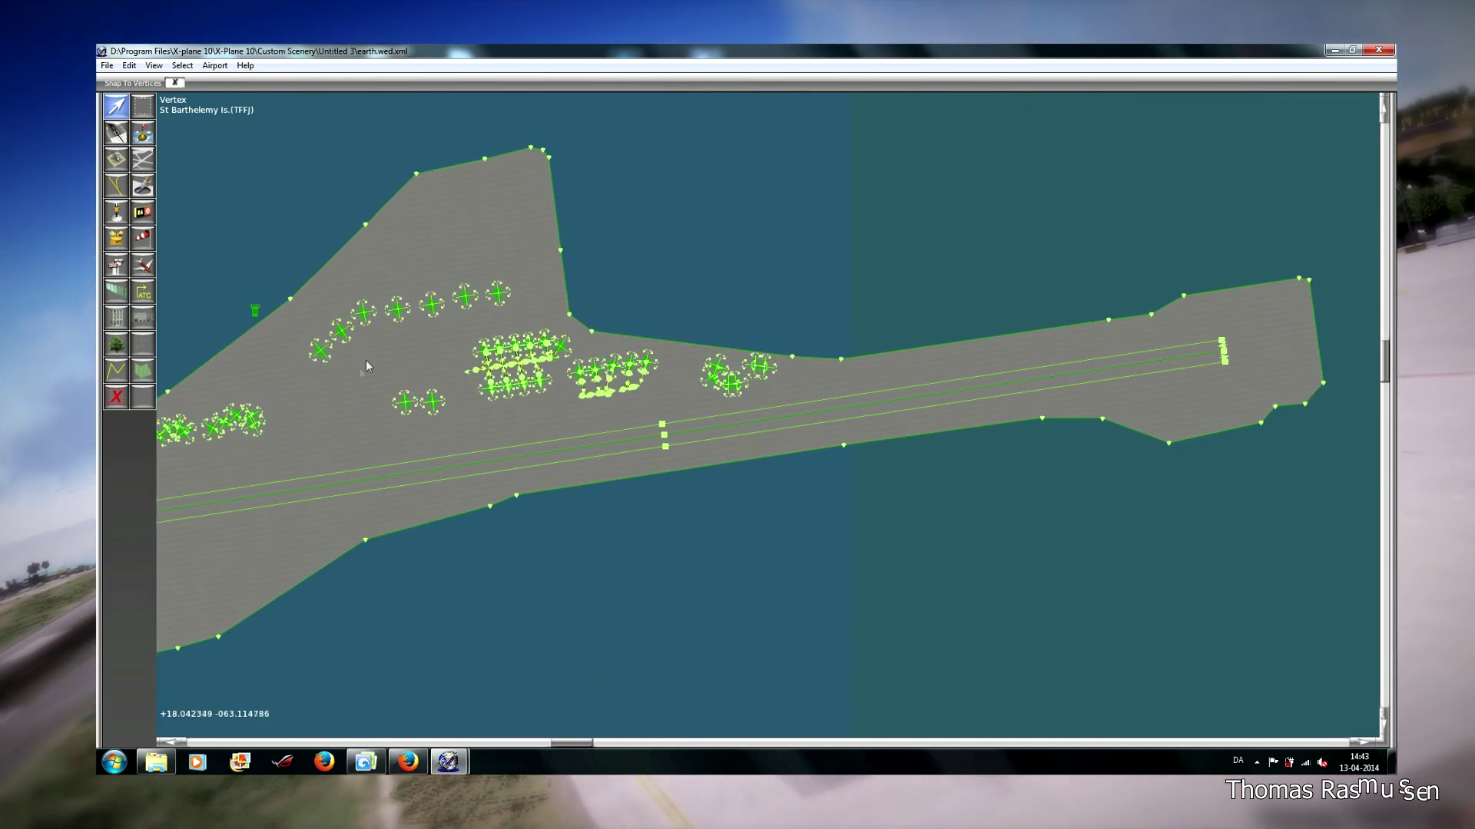
scroll(367, 368, up, 8)
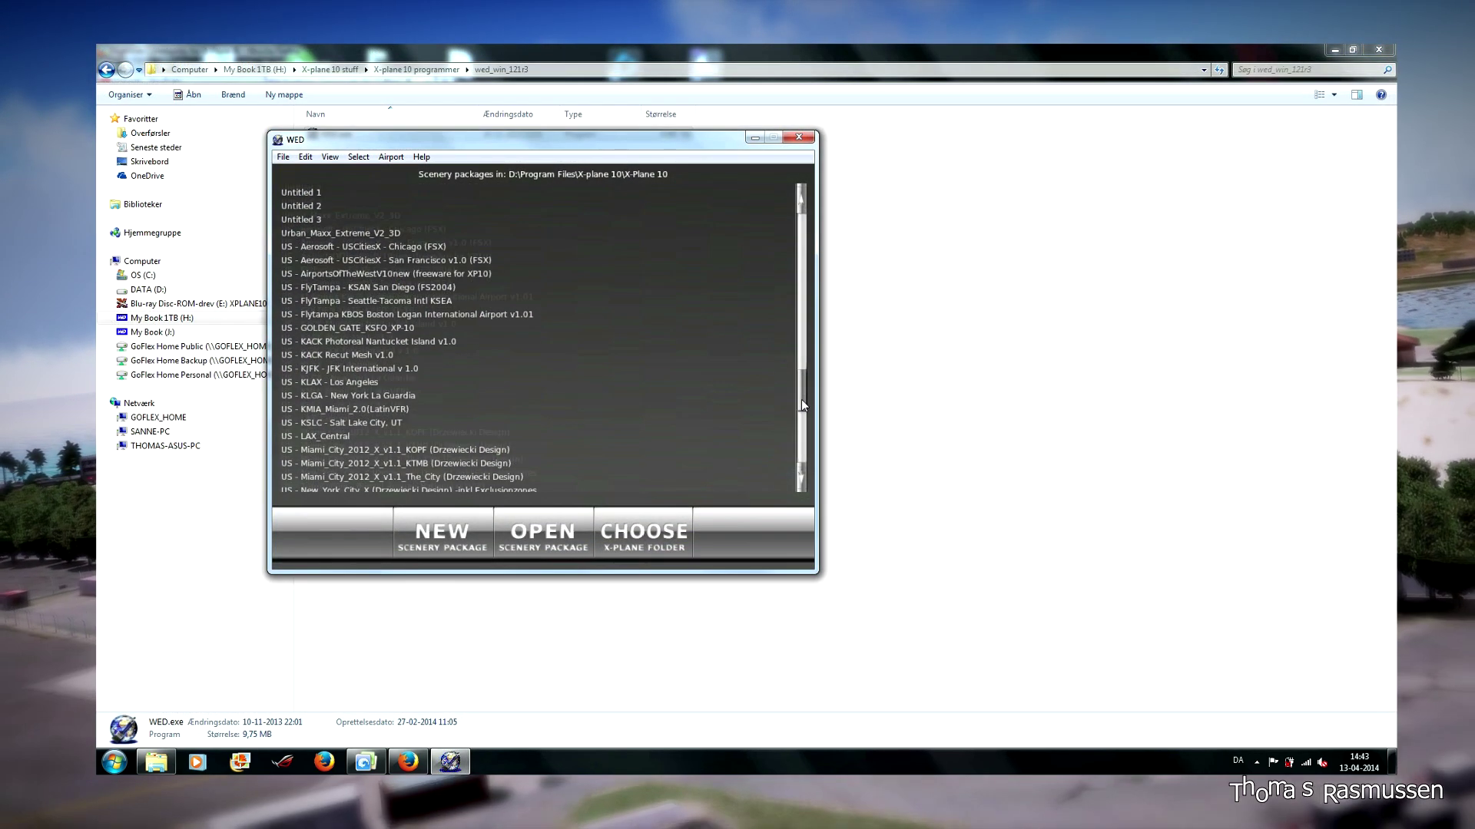
drag(800, 399, 804, 388)
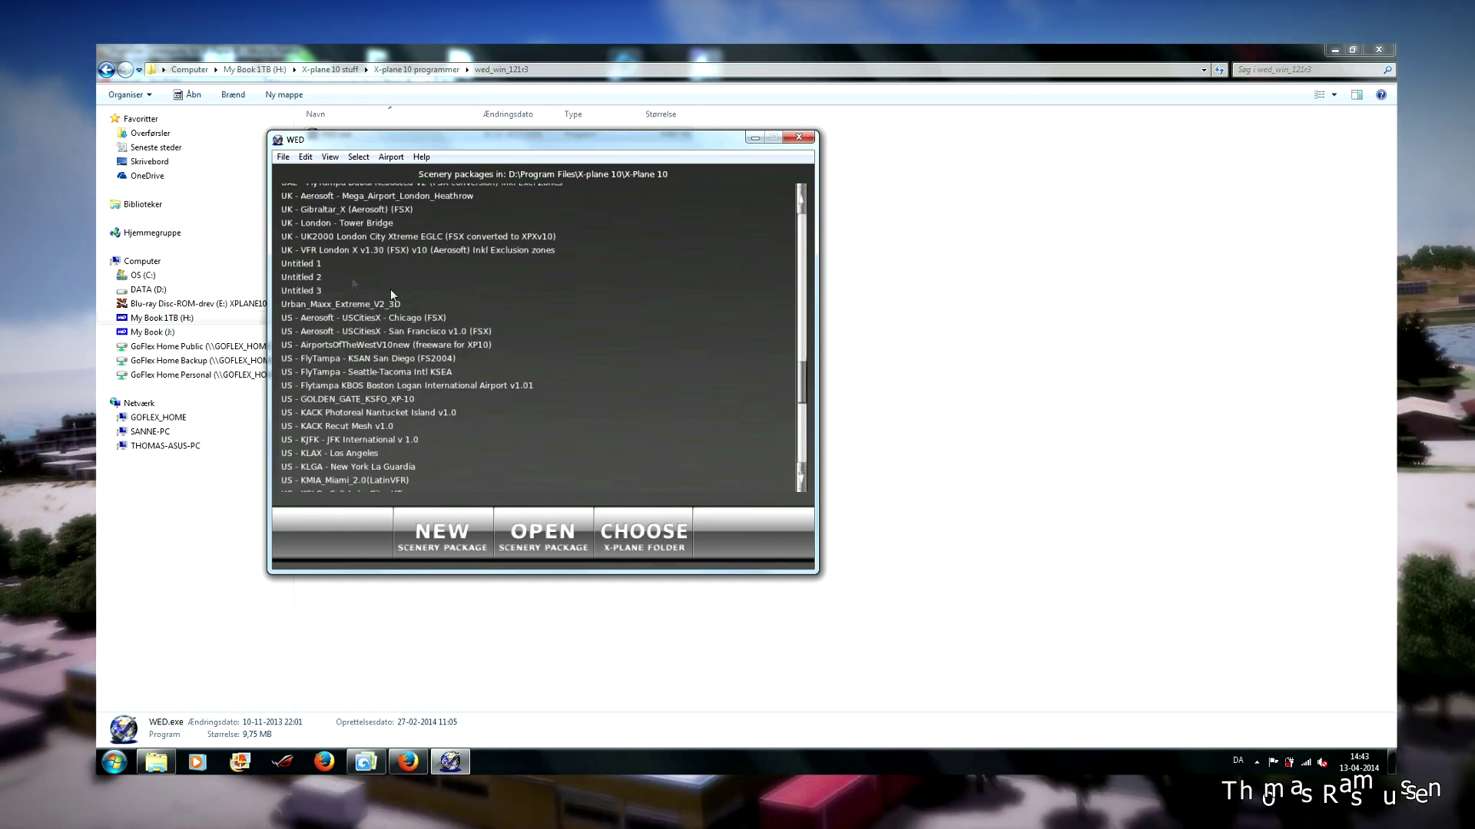
Select Untitled 3 in the package list and reopen it for editing.
click(326, 290)
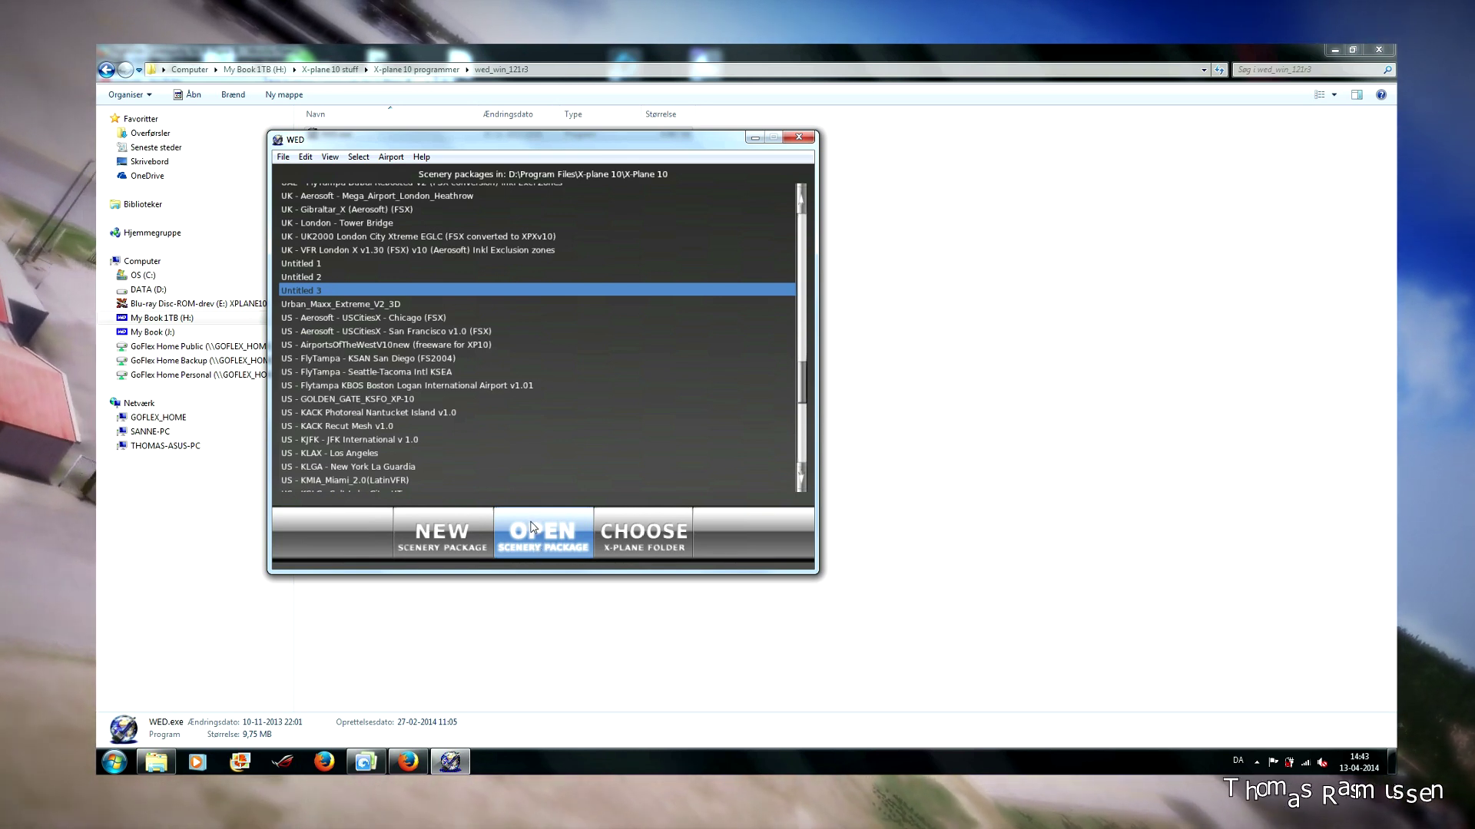
click(532, 528)
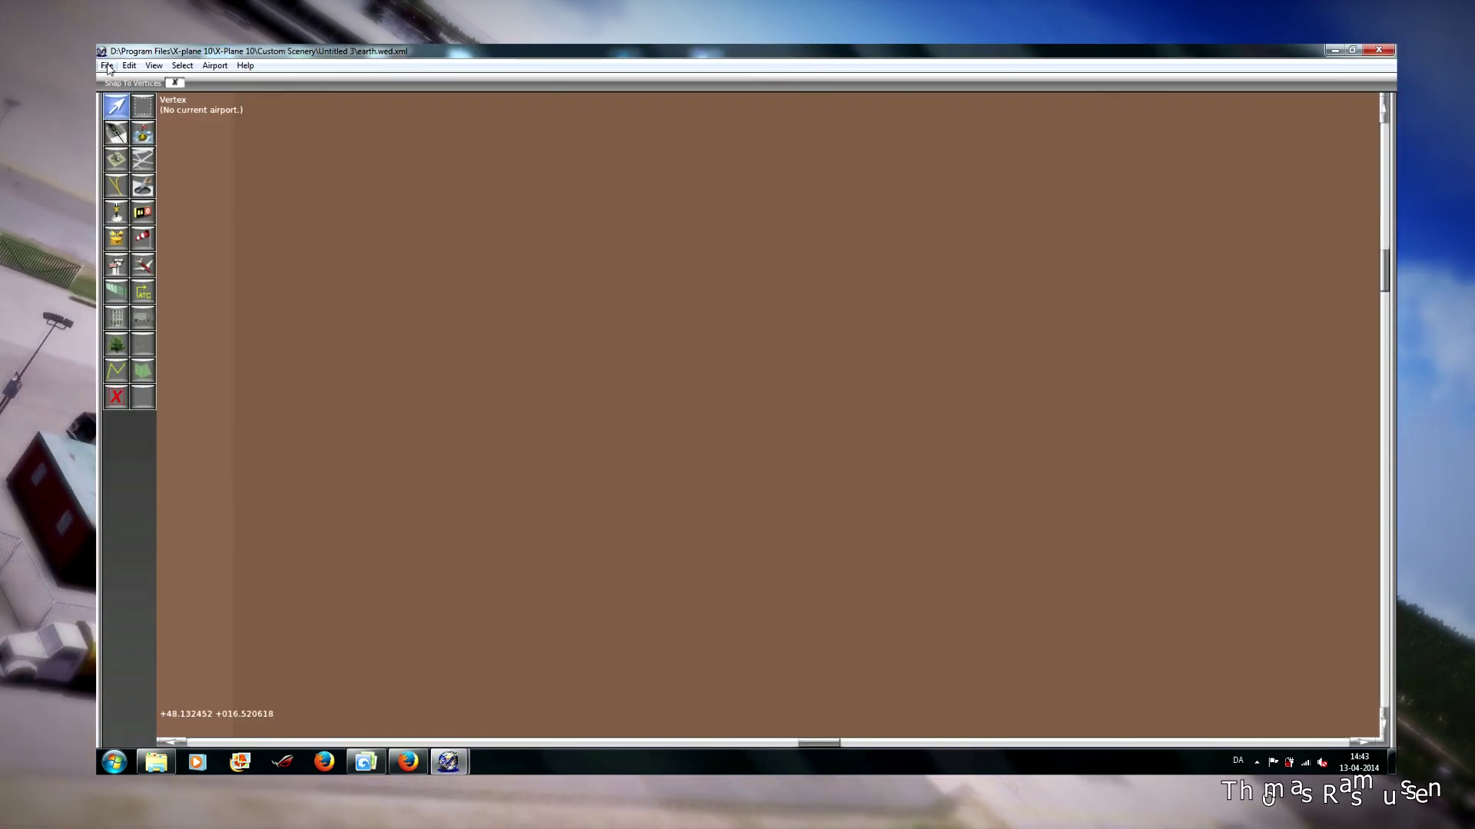
Browse the apt.dat importer to Custom Scenery > OLD > FlyTampa-Maarten v10 > Earth nav data.
click(107, 66)
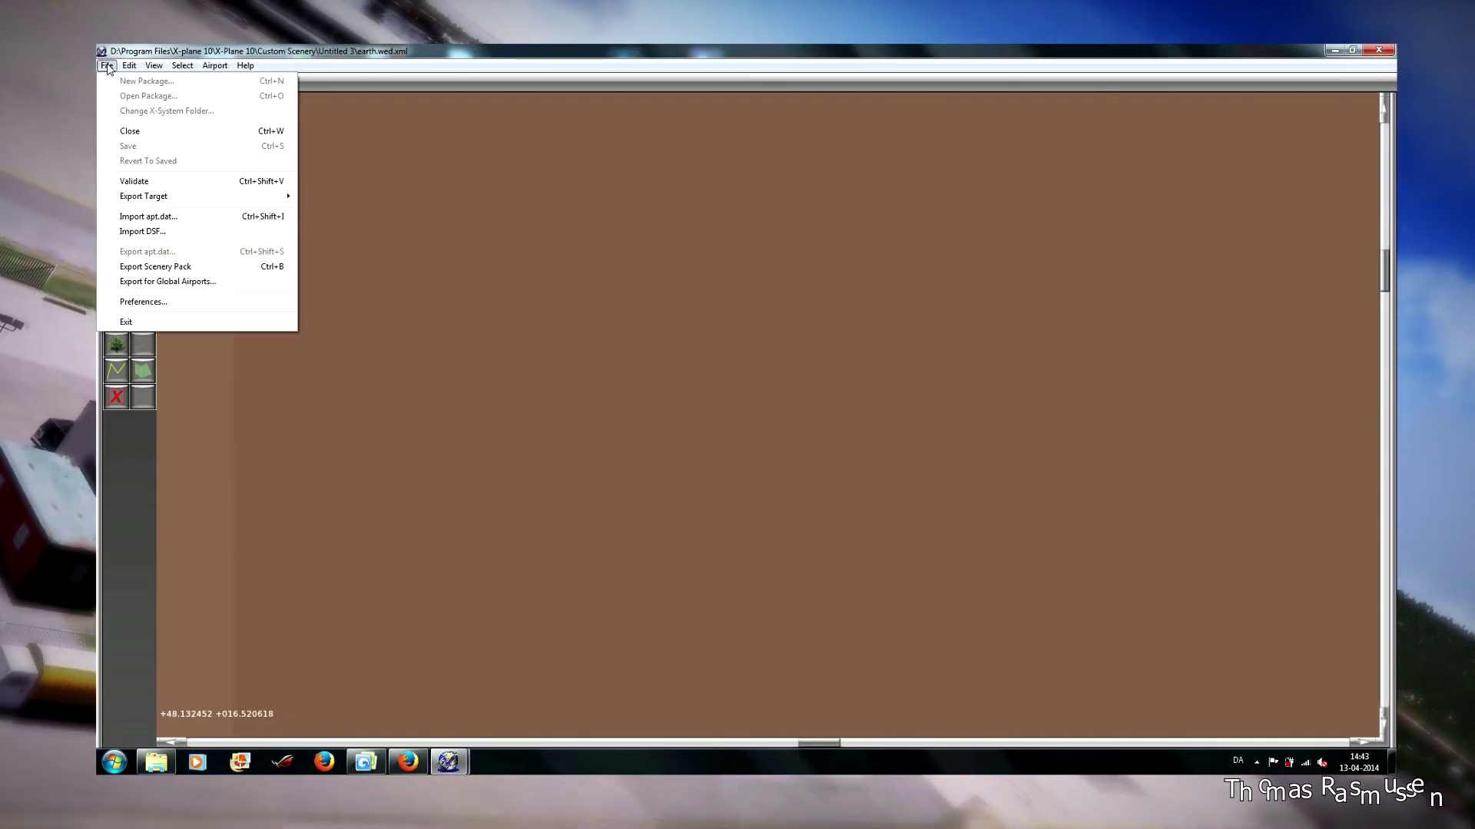
click(149, 216)
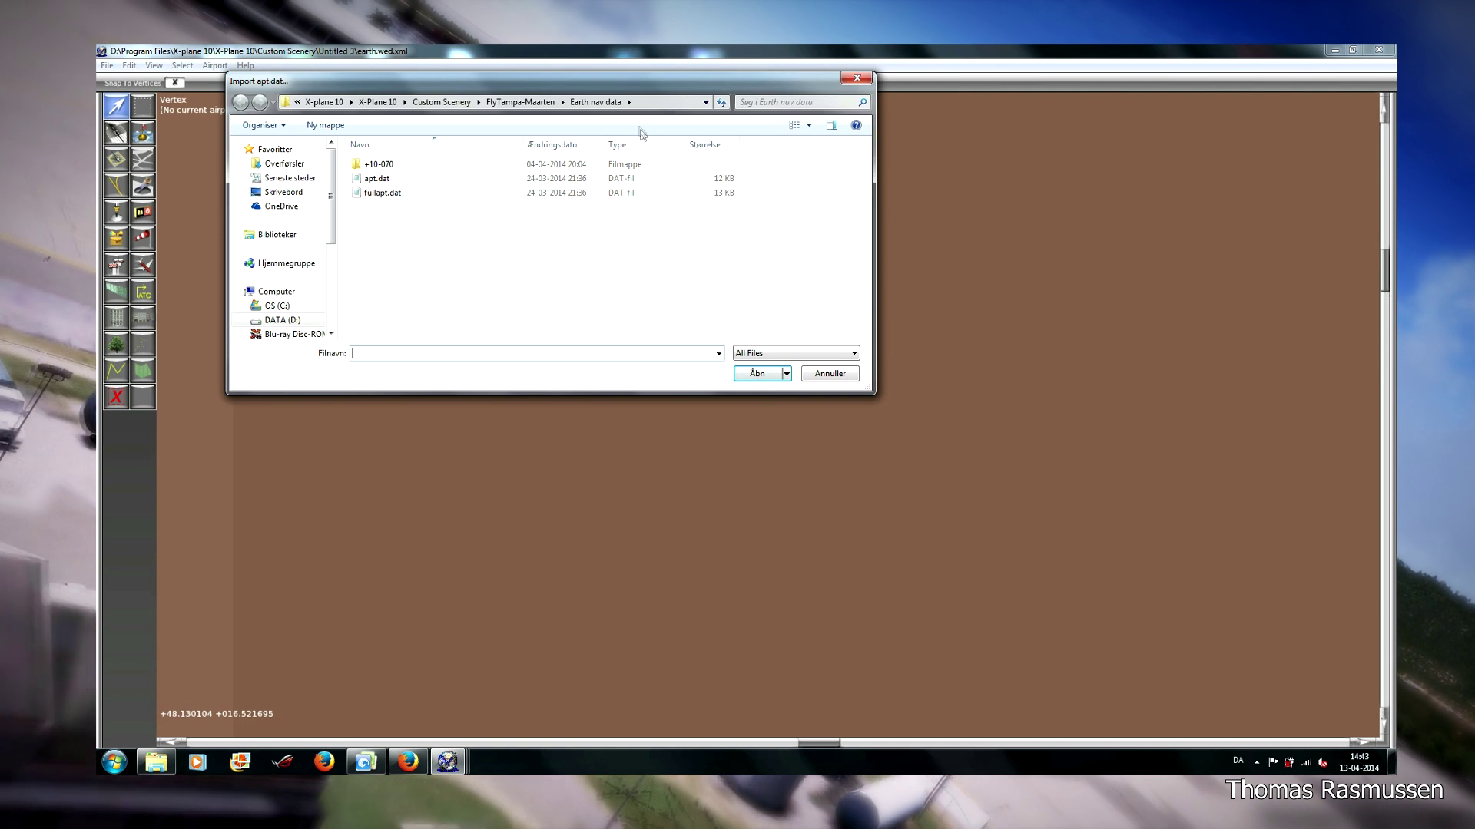
click(441, 103)
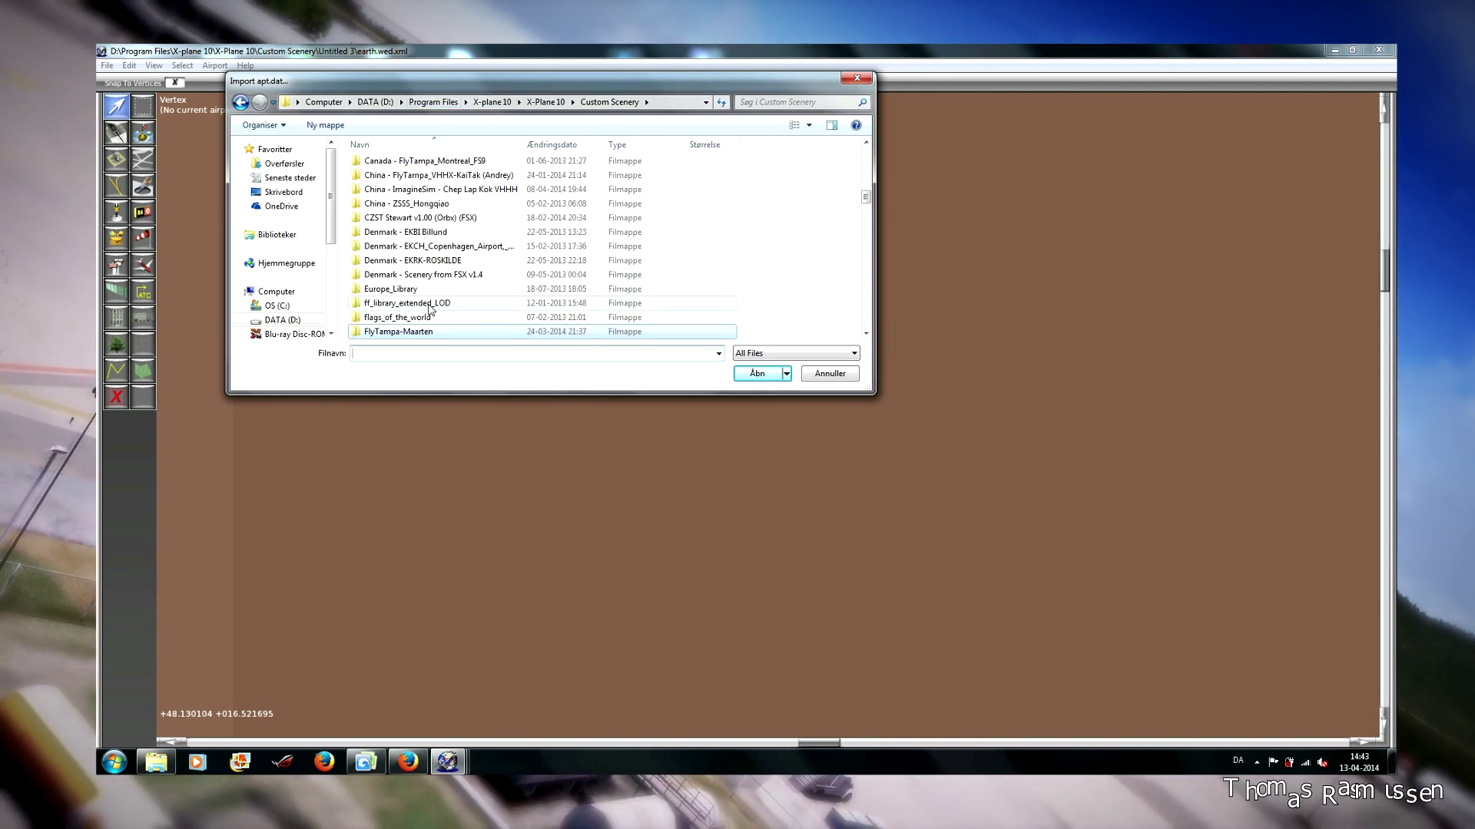
scroll(430, 309, down, 15)
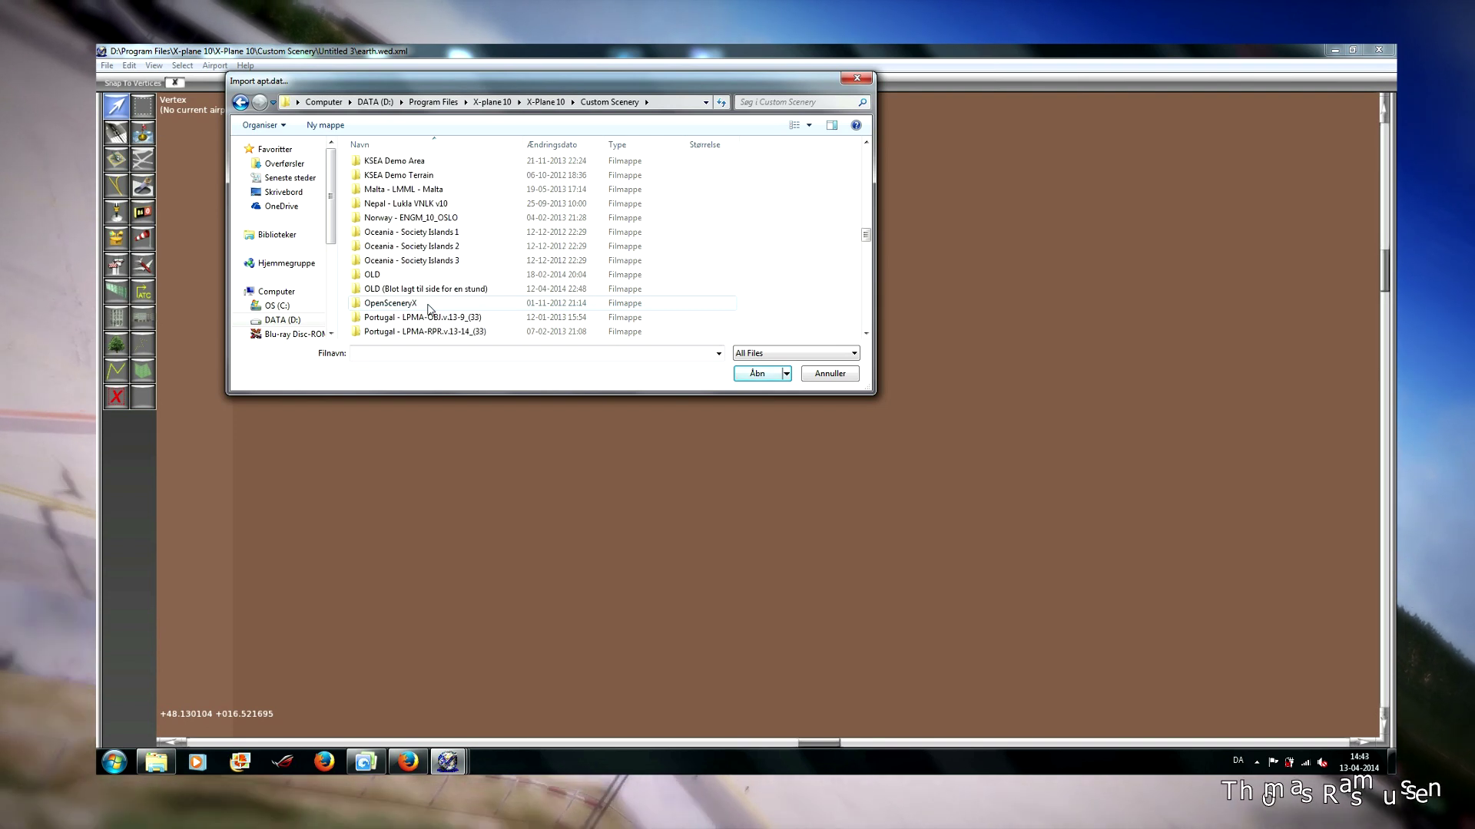
double_click(413, 288)
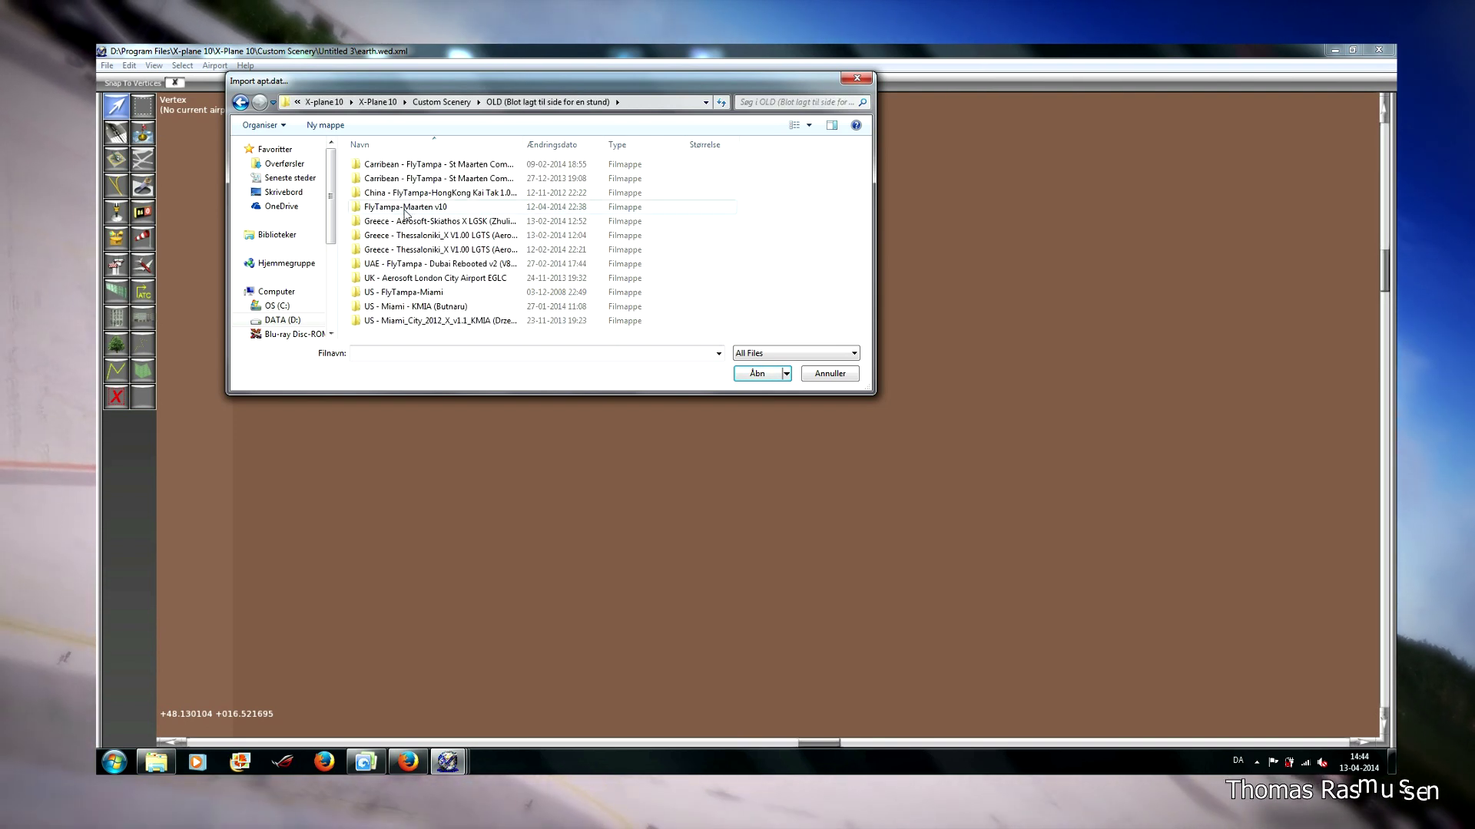
double_click(405, 207)
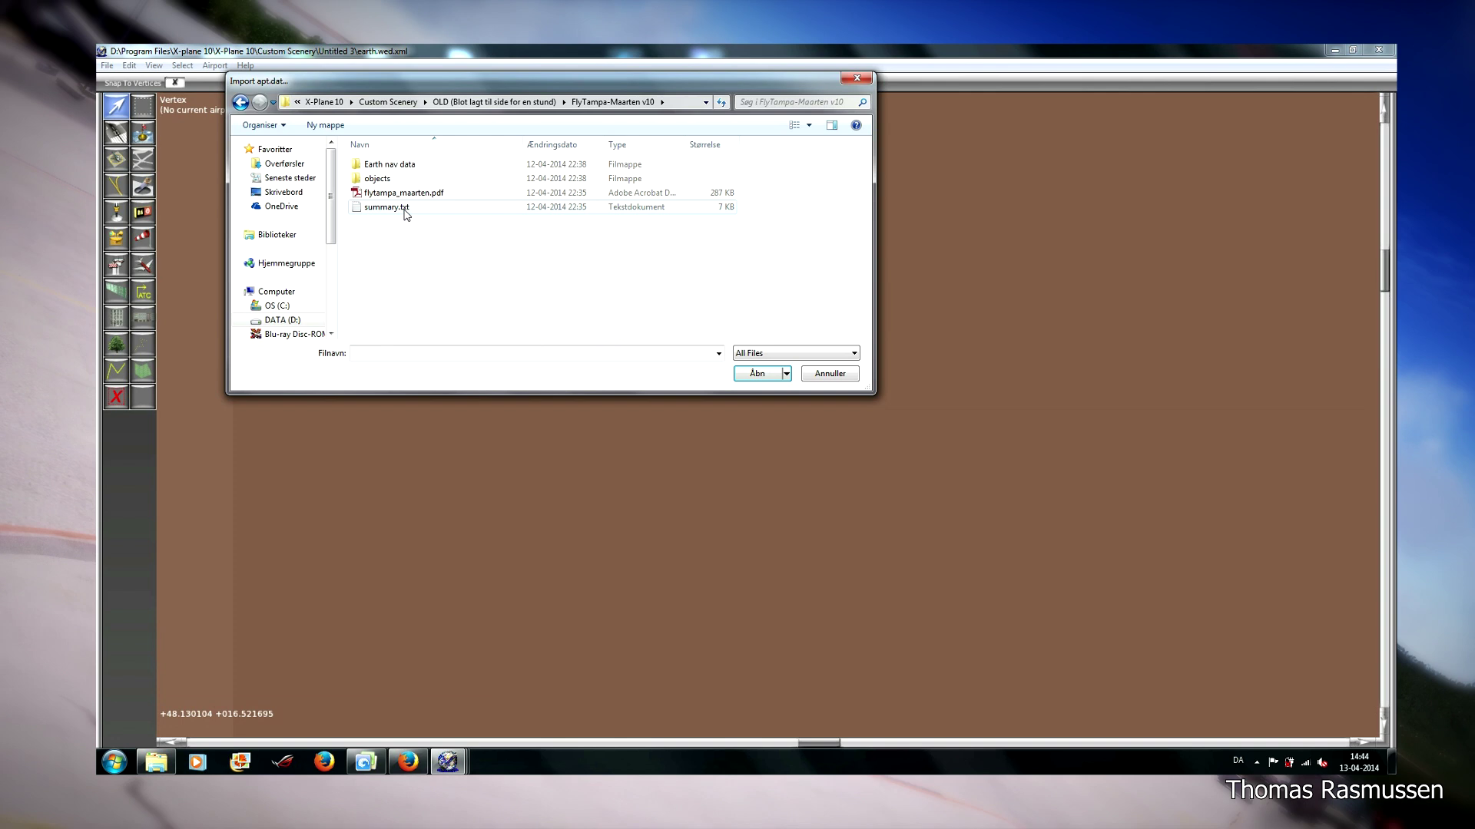
double_click(378, 166)
Open fullapt.dat and select SABA and Princess Juliana Intl for import.
click(361, 212)
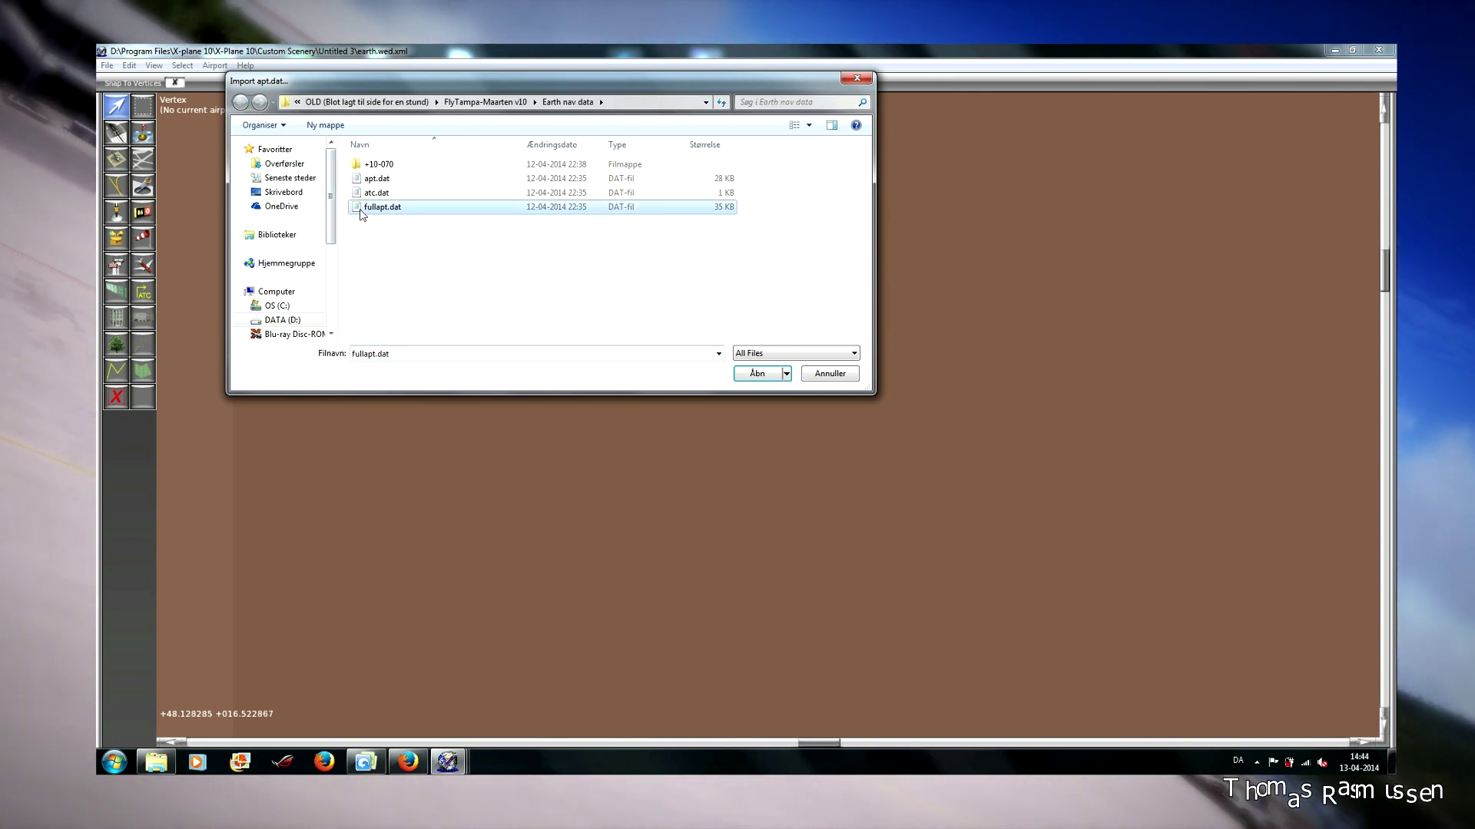
click(757, 374)
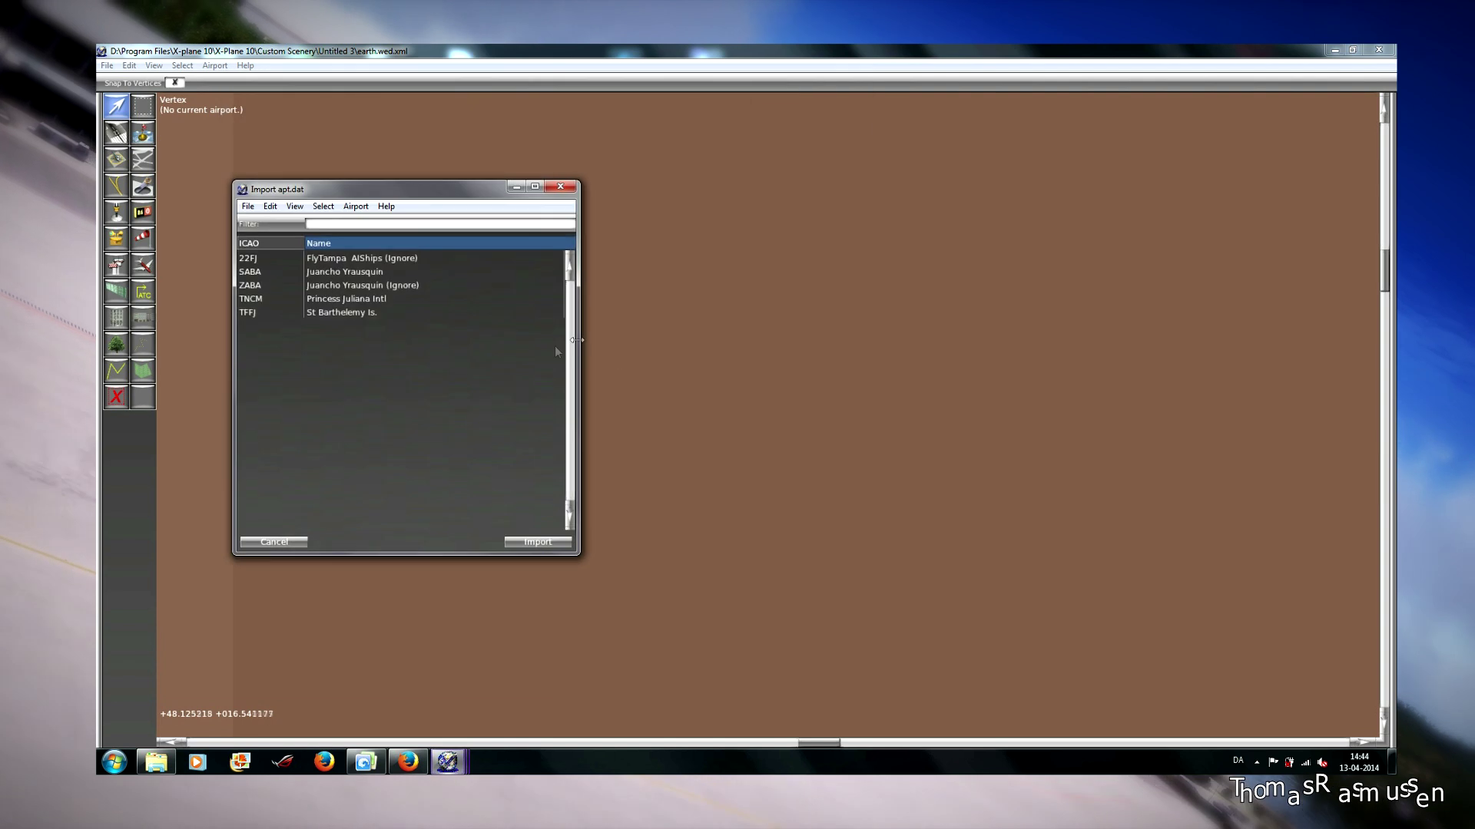
click(364, 274)
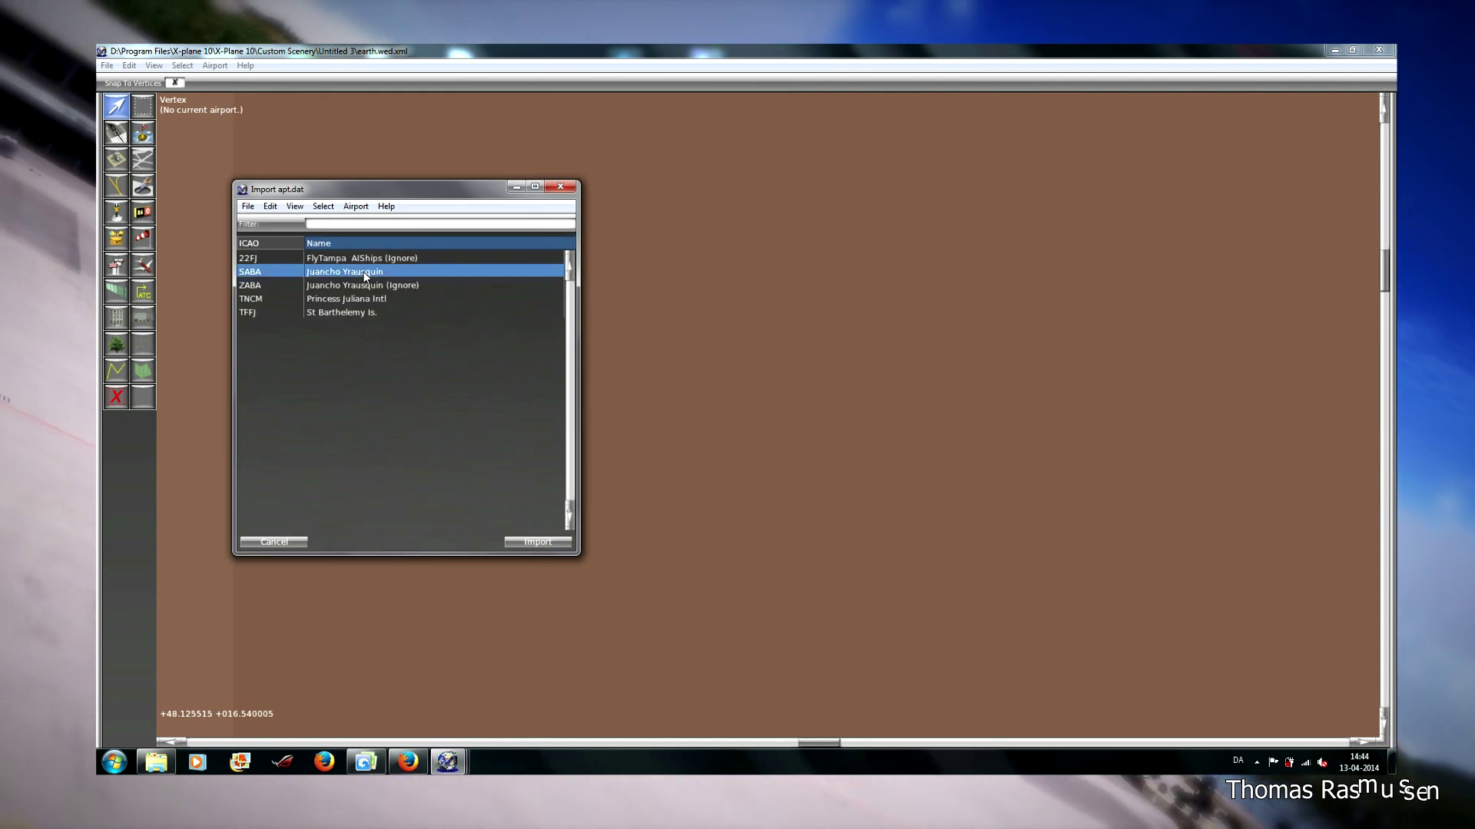
ctrl+click(369, 301)
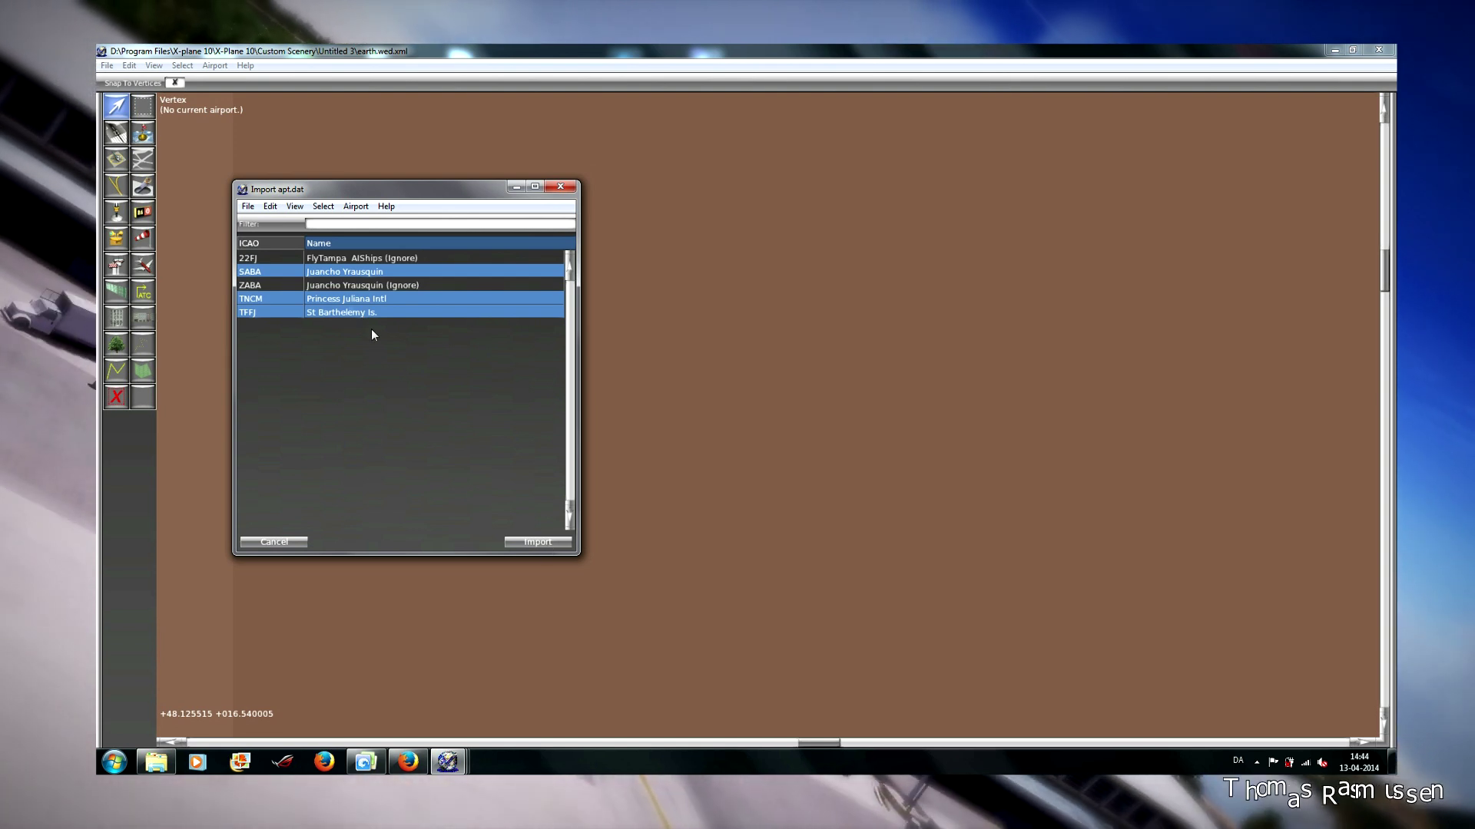
Complete the import of the selected fullapt.dat airports into Untitled 3.
click(538, 542)
scroll(751, 232, down, 3)
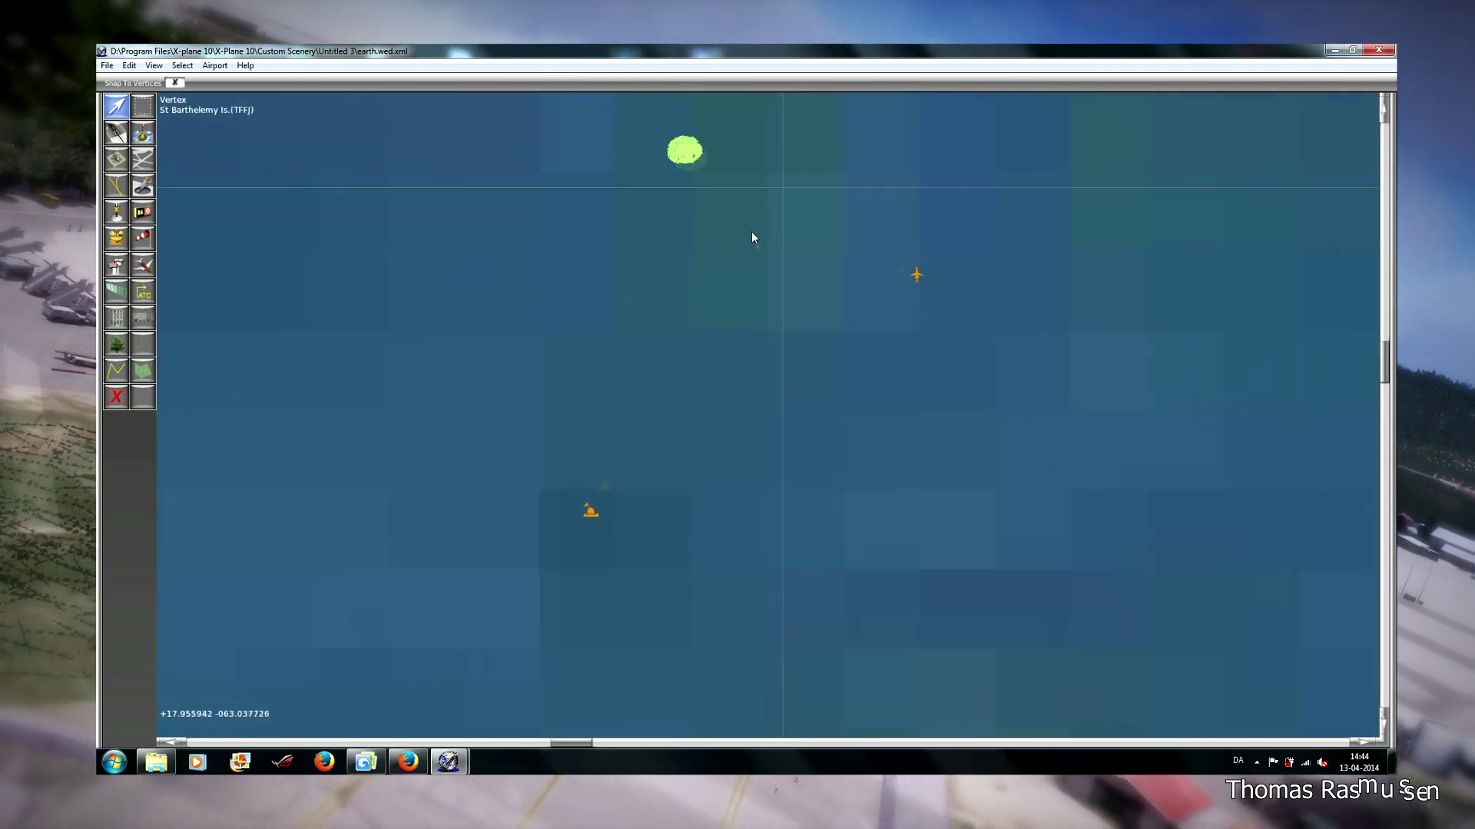
scroll(833, 265, up, 2)
Zoom the map to the St Barthelemy island layout and widen the hierarchy and properties panel.
drag(572, 283, 456, 405)
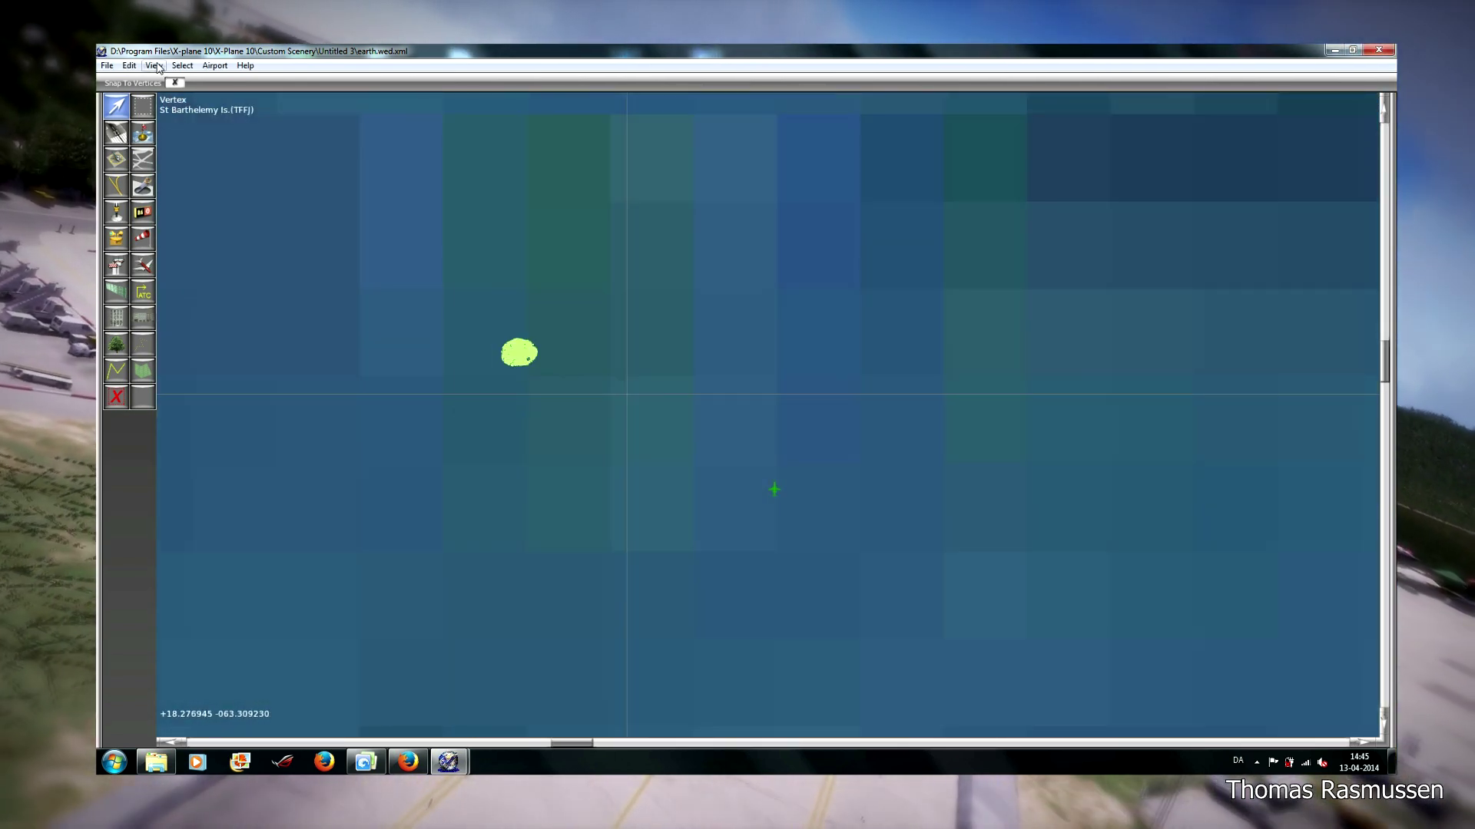
click(154, 65)
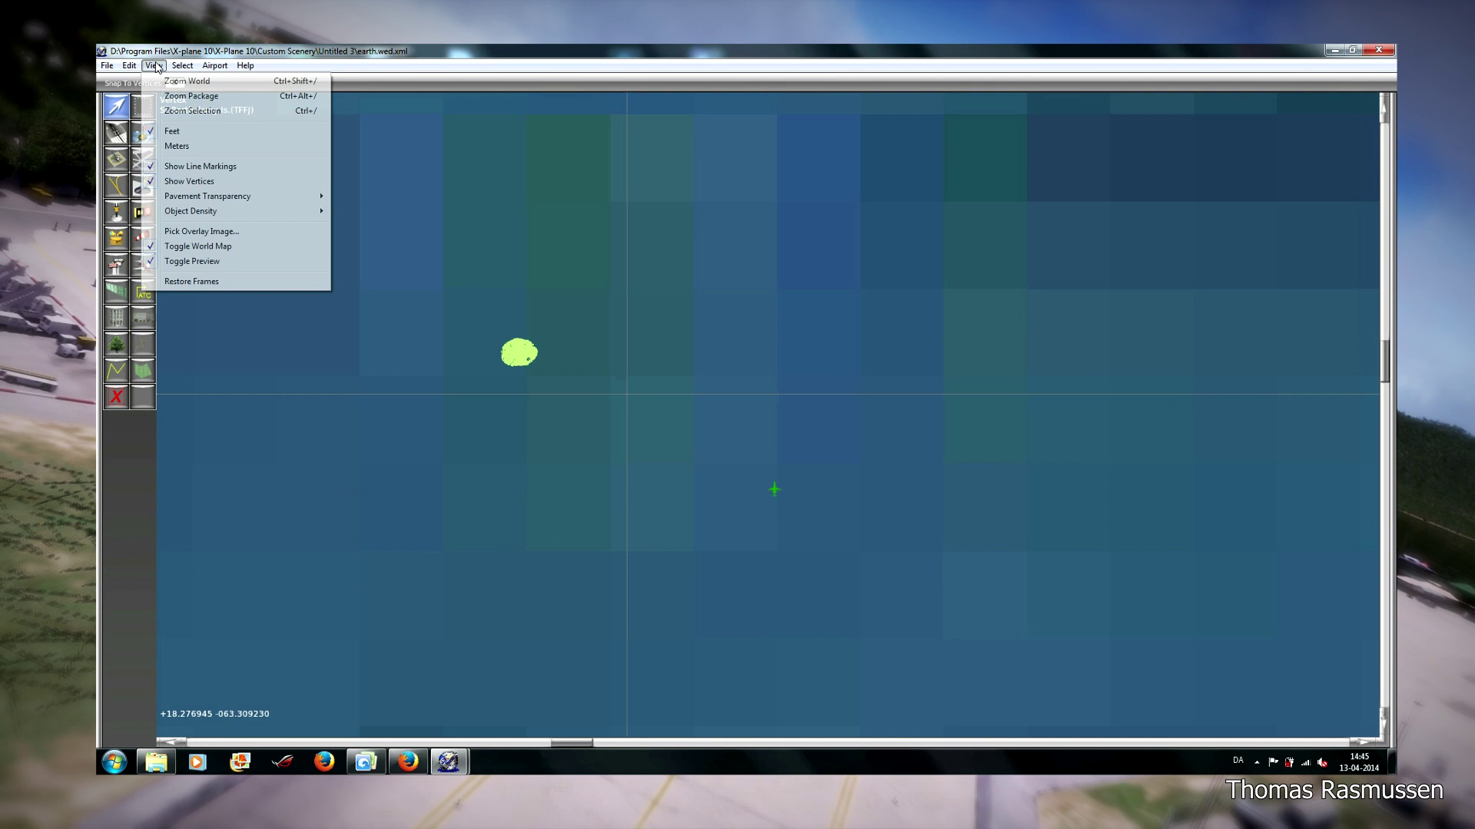
click(188, 112)
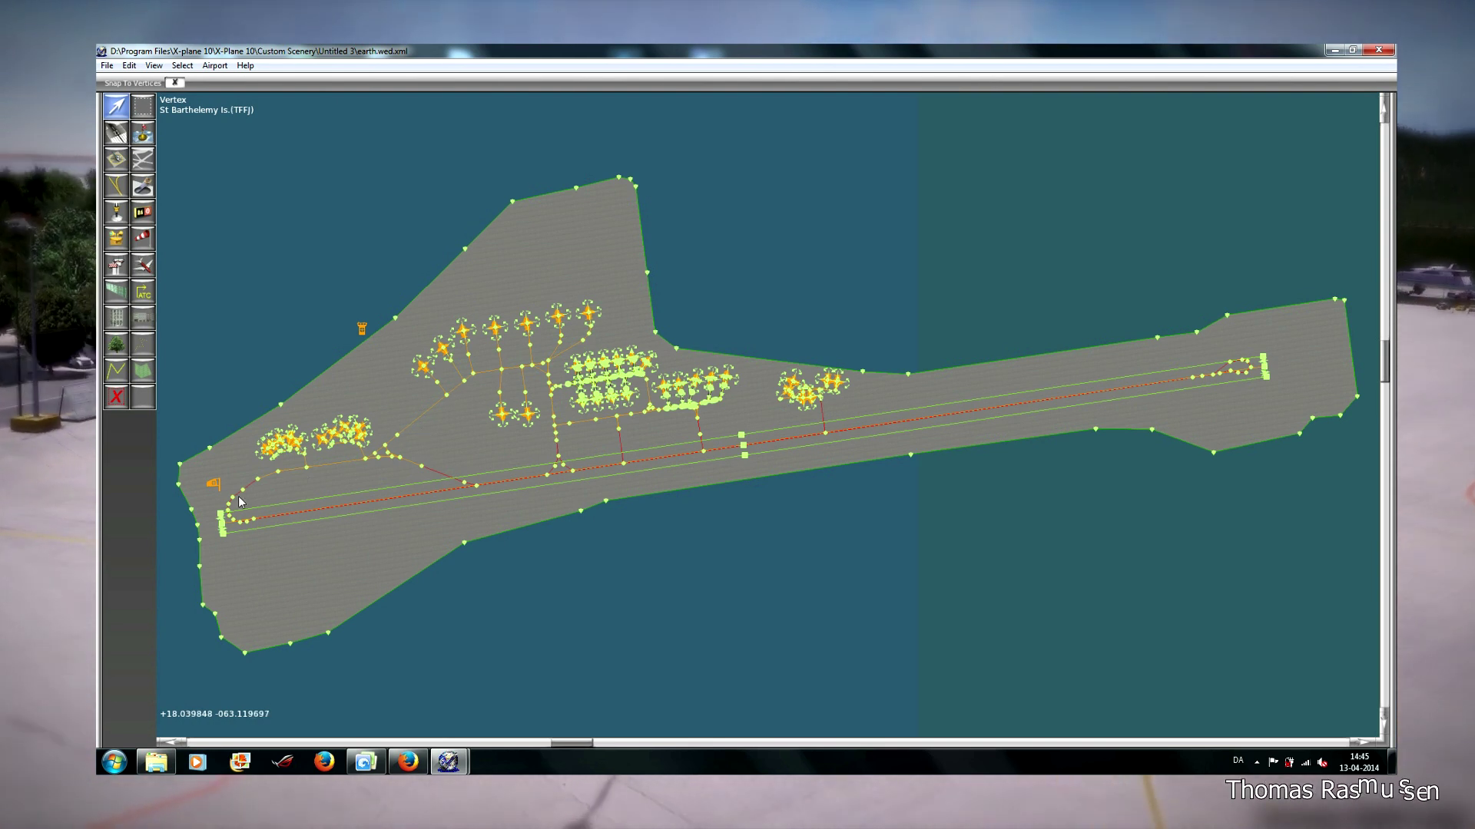
click(490, 410)
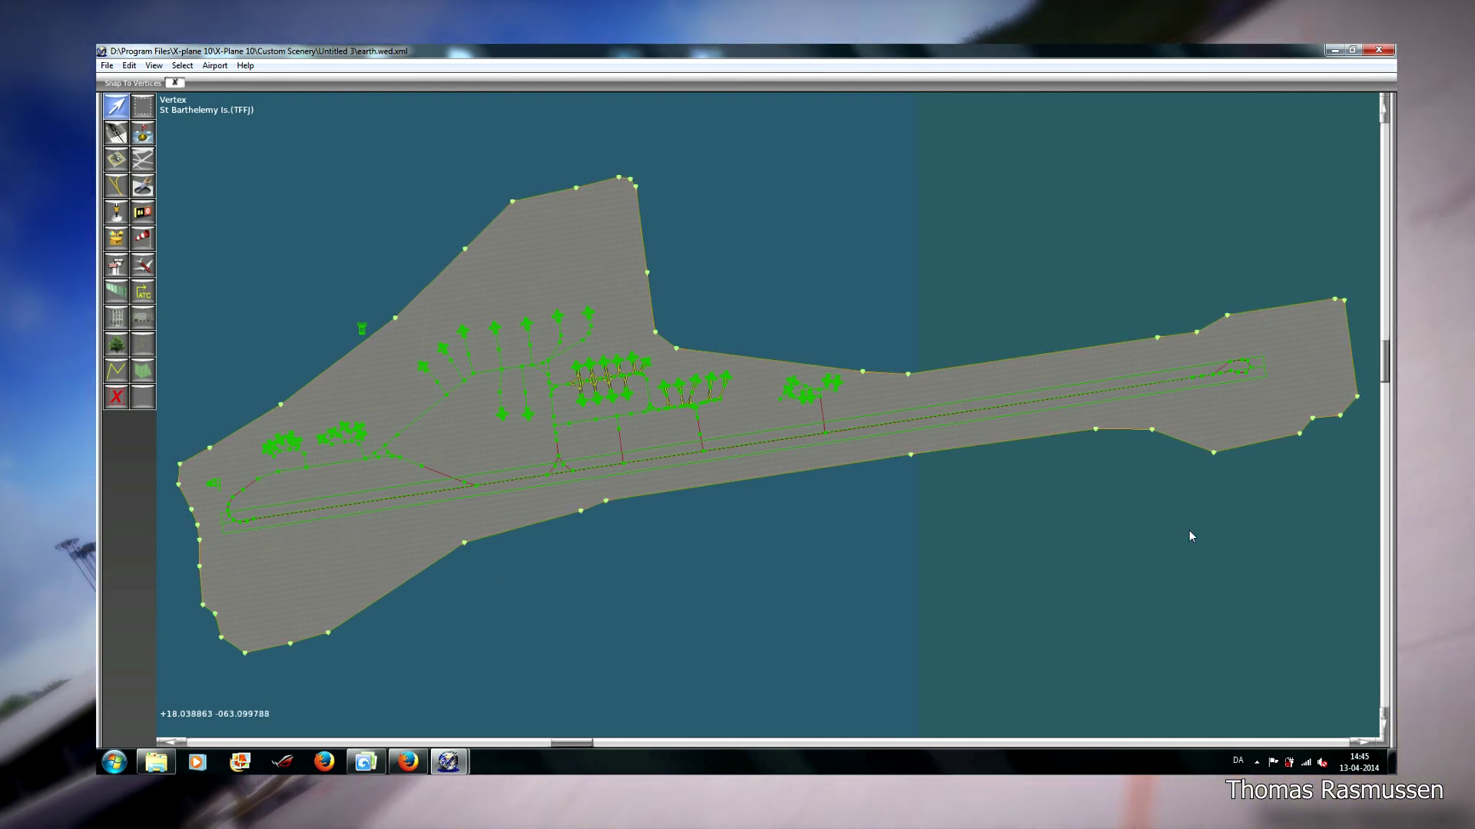
drag(1391, 452, 985, 484)
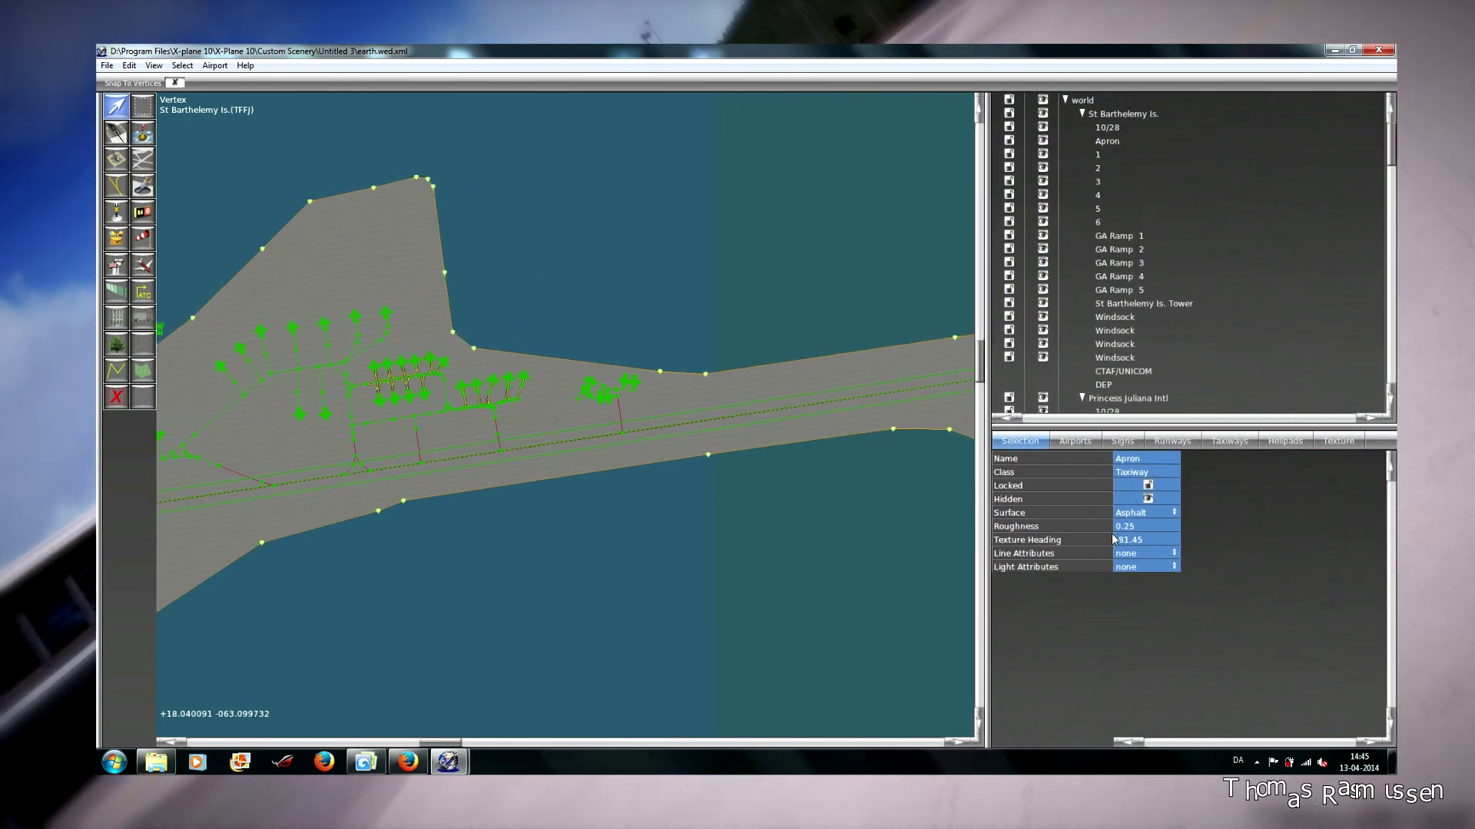
Set the St Barthelemy Apron's Surface property to Transparent.
click(1174, 510)
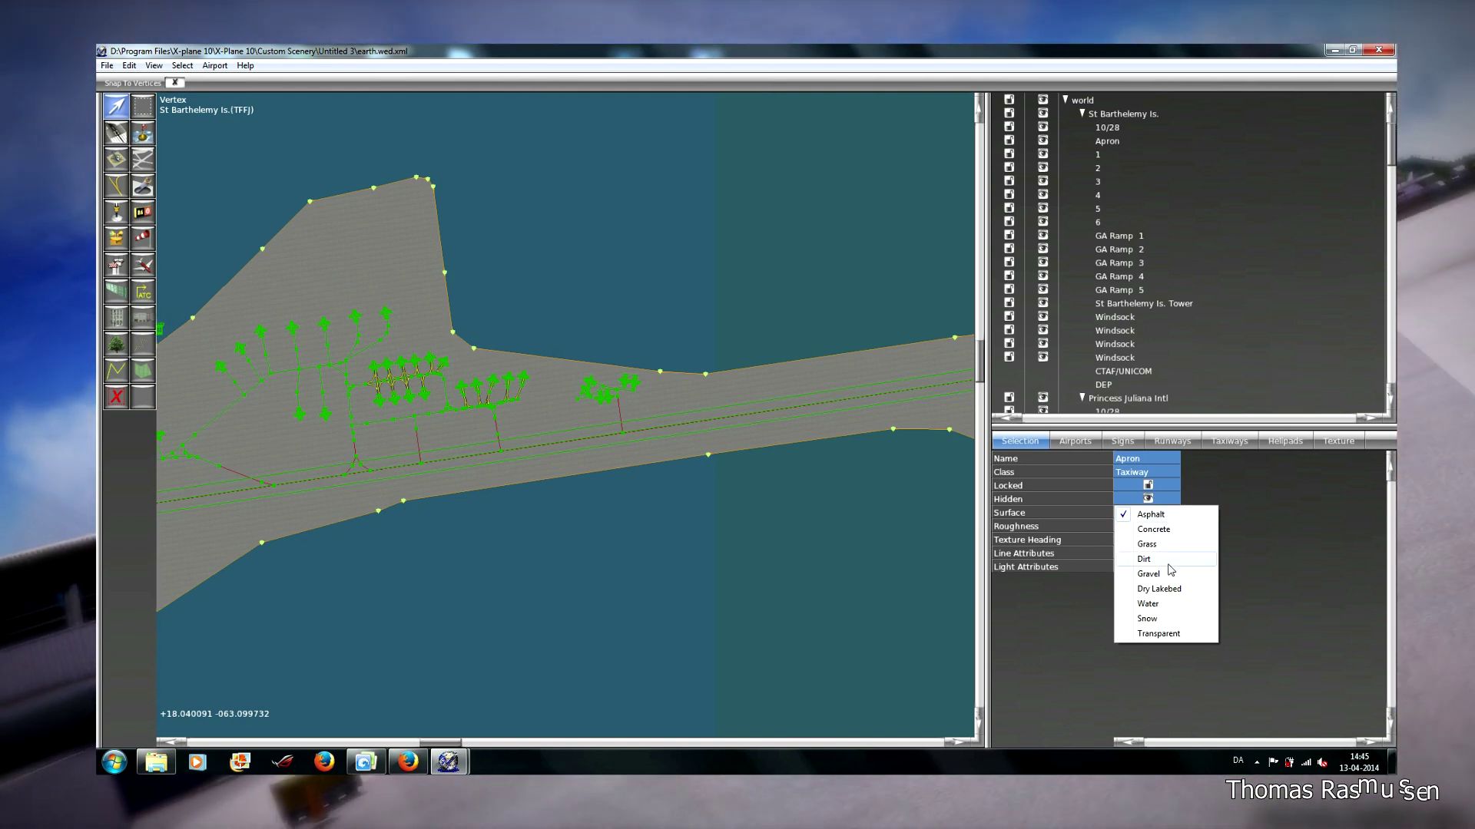
click(1158, 633)
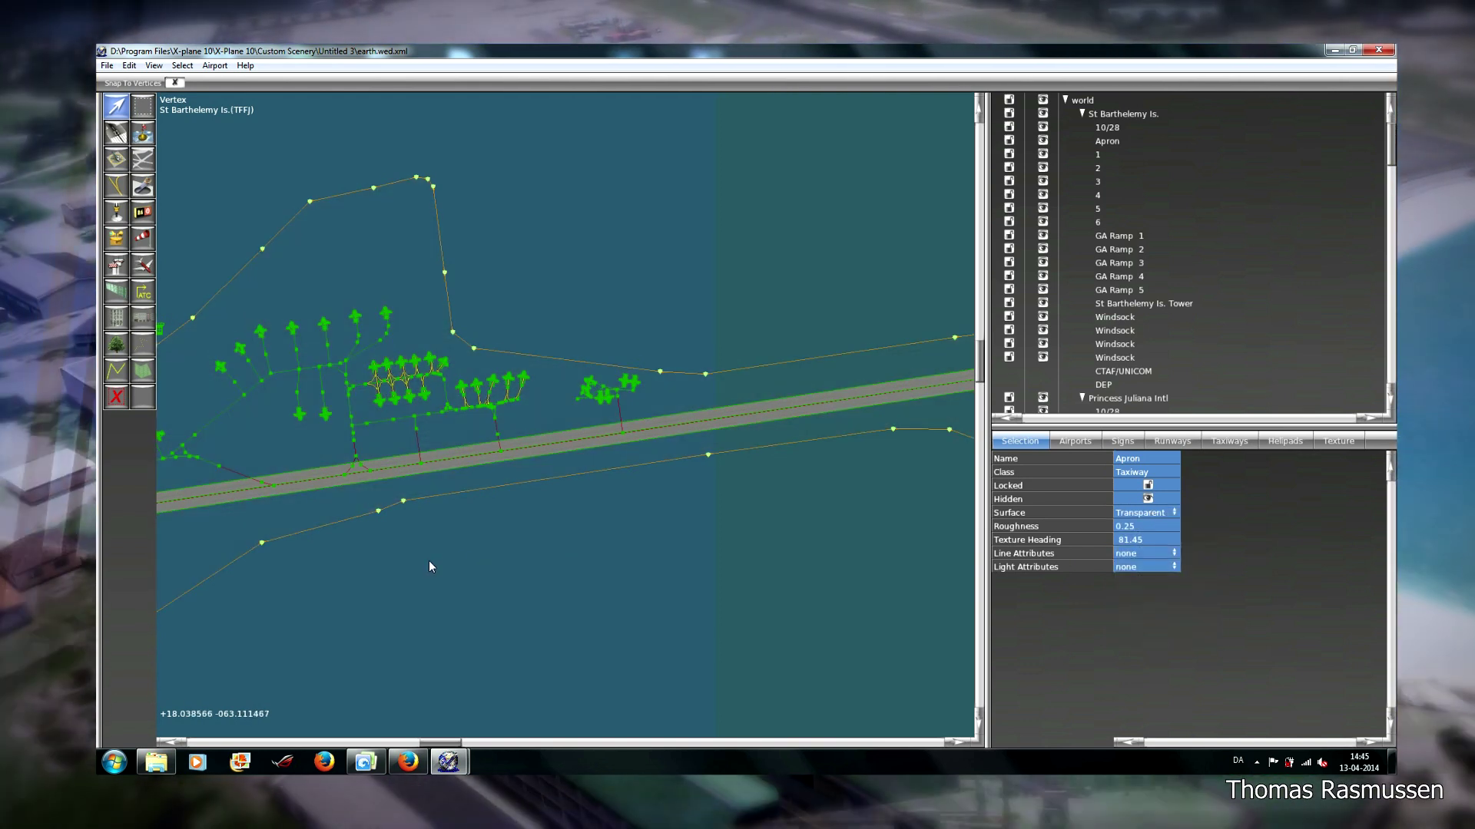
Select runway 10/28 and set its surface to Transparent.
click(429, 561)
right_drag(402, 596, 648, 586)
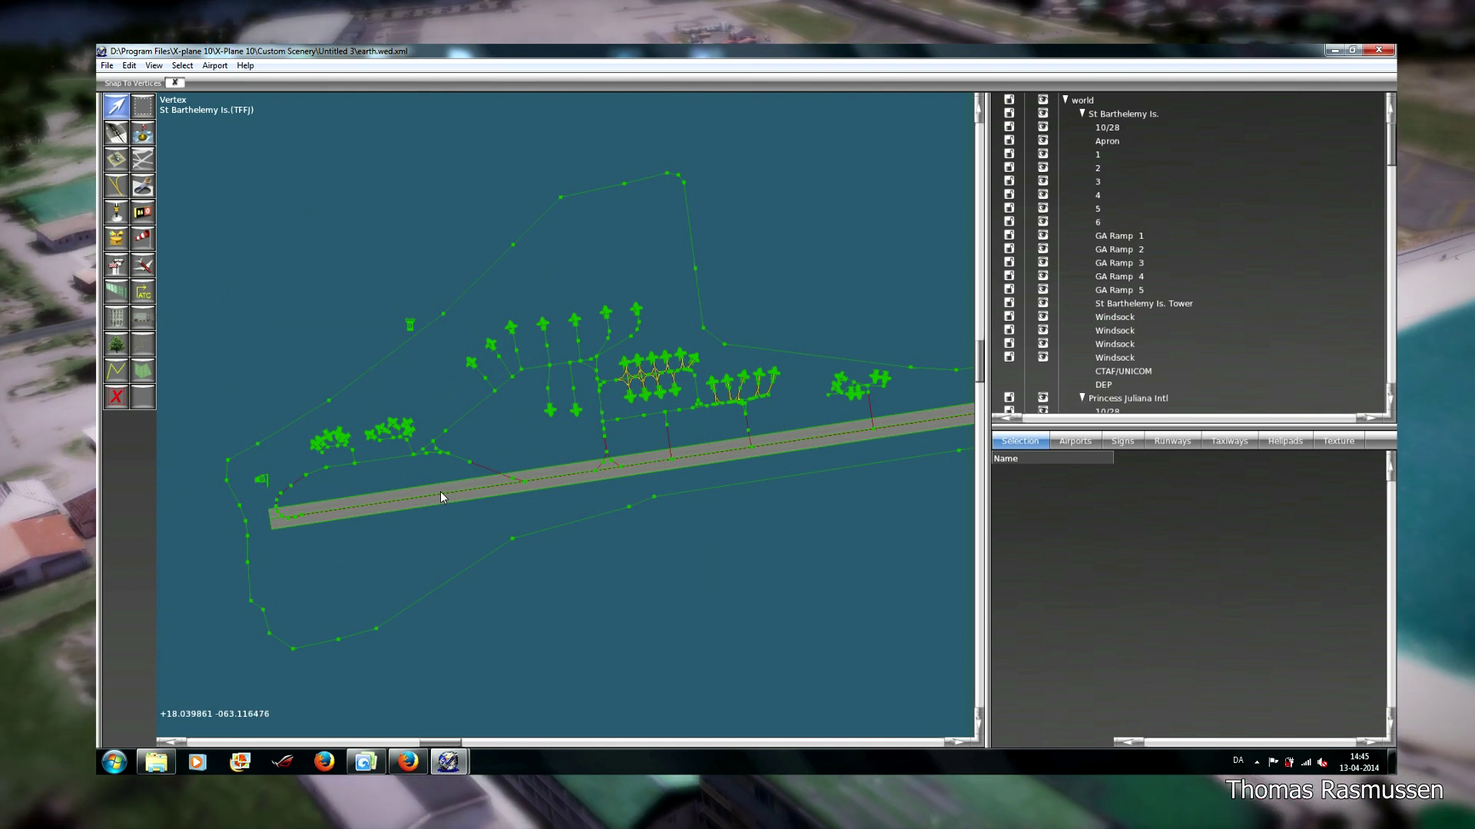
click(440, 495)
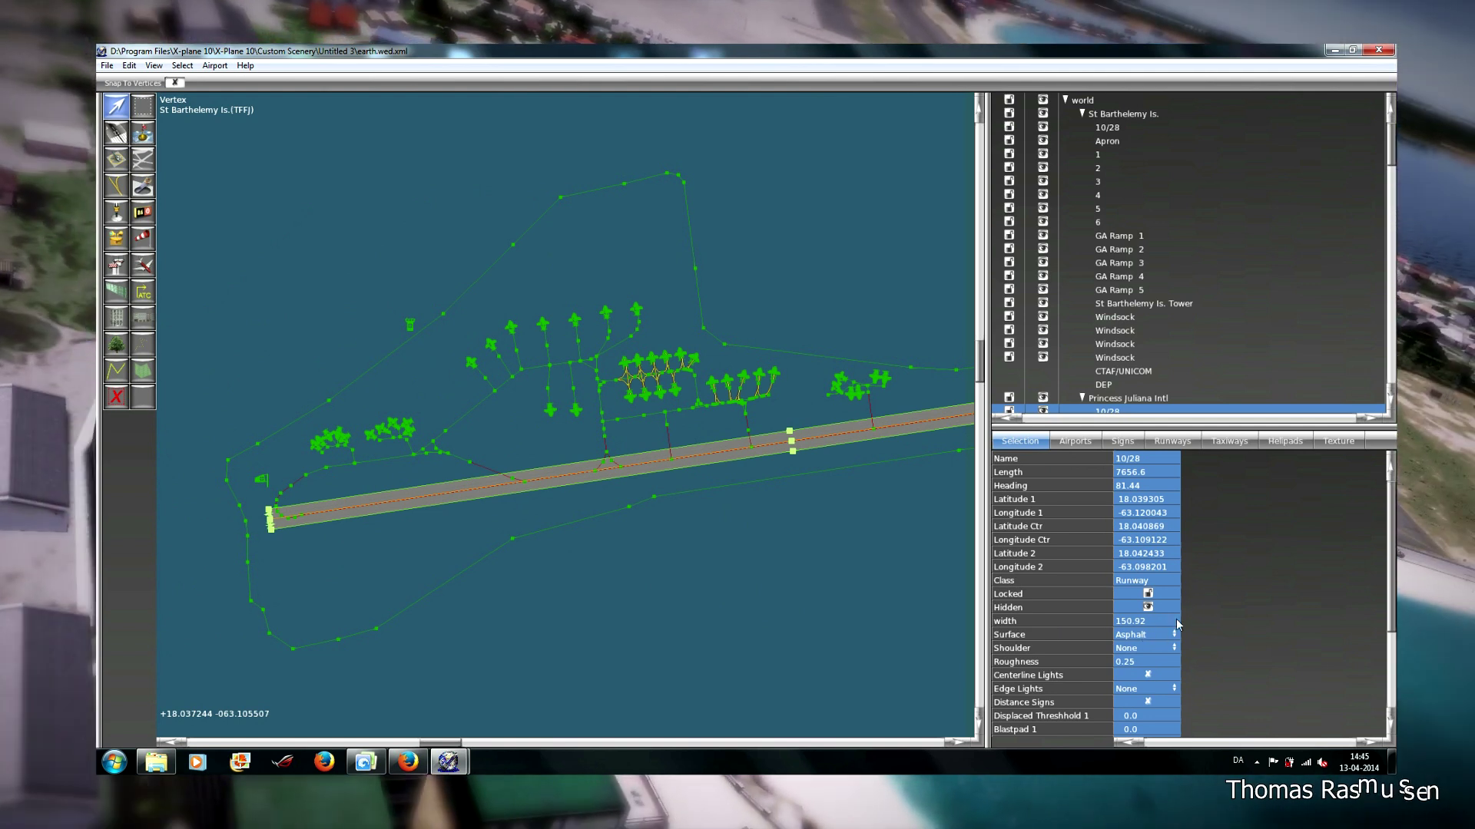
scroll(1370, 562, down, 5)
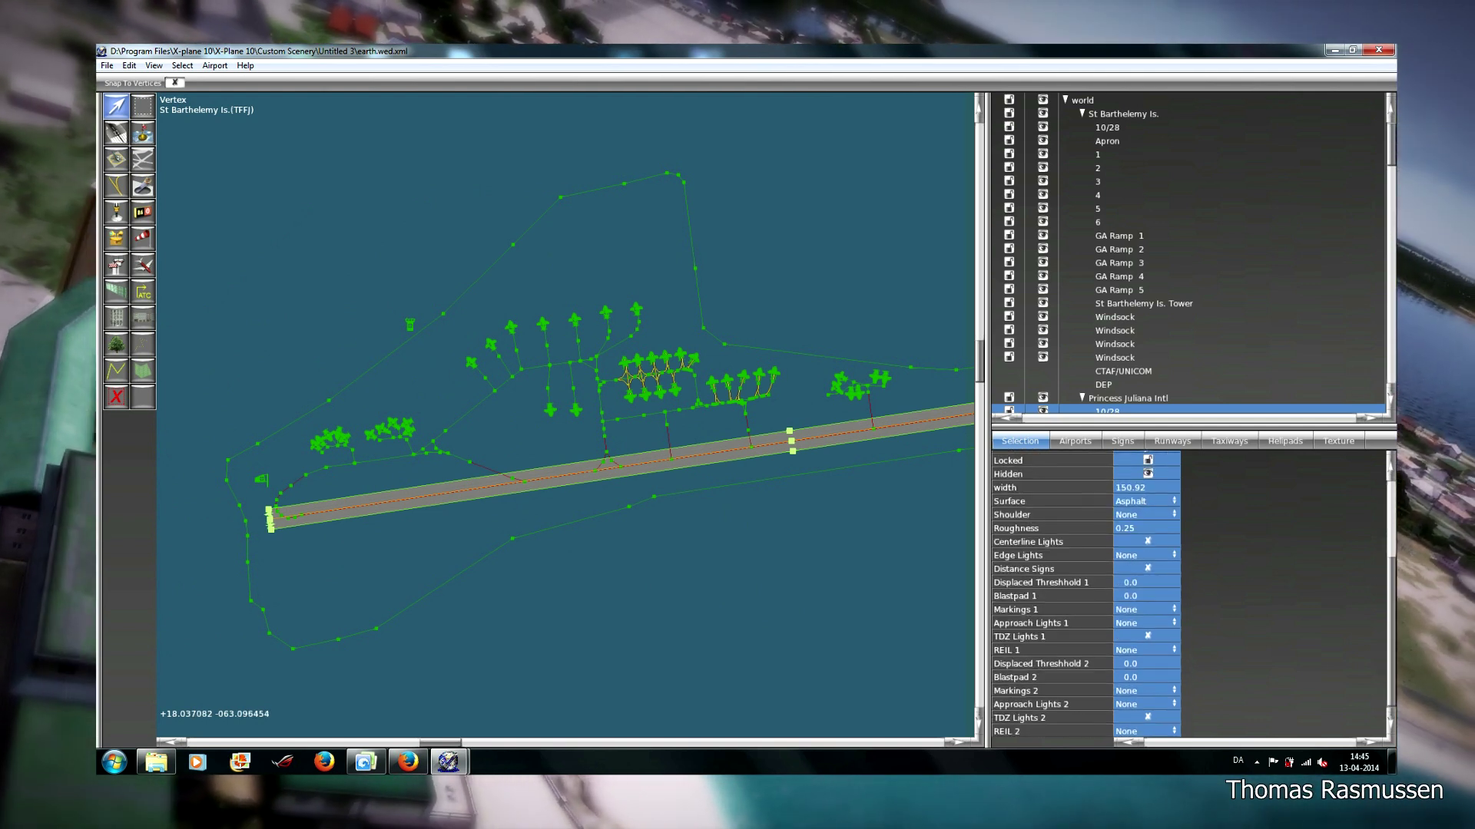
click(1172, 506)
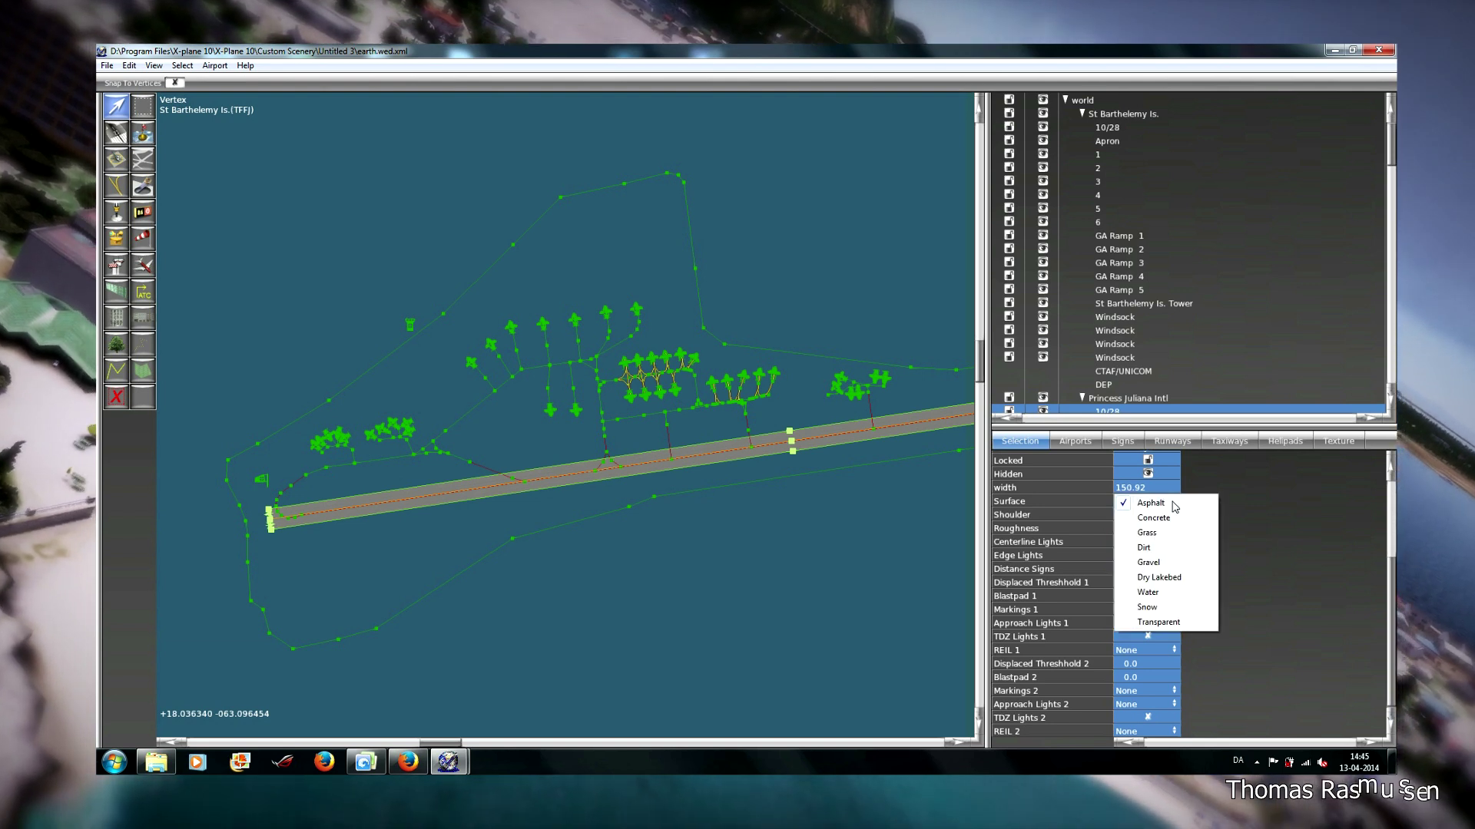
click(1164, 626)
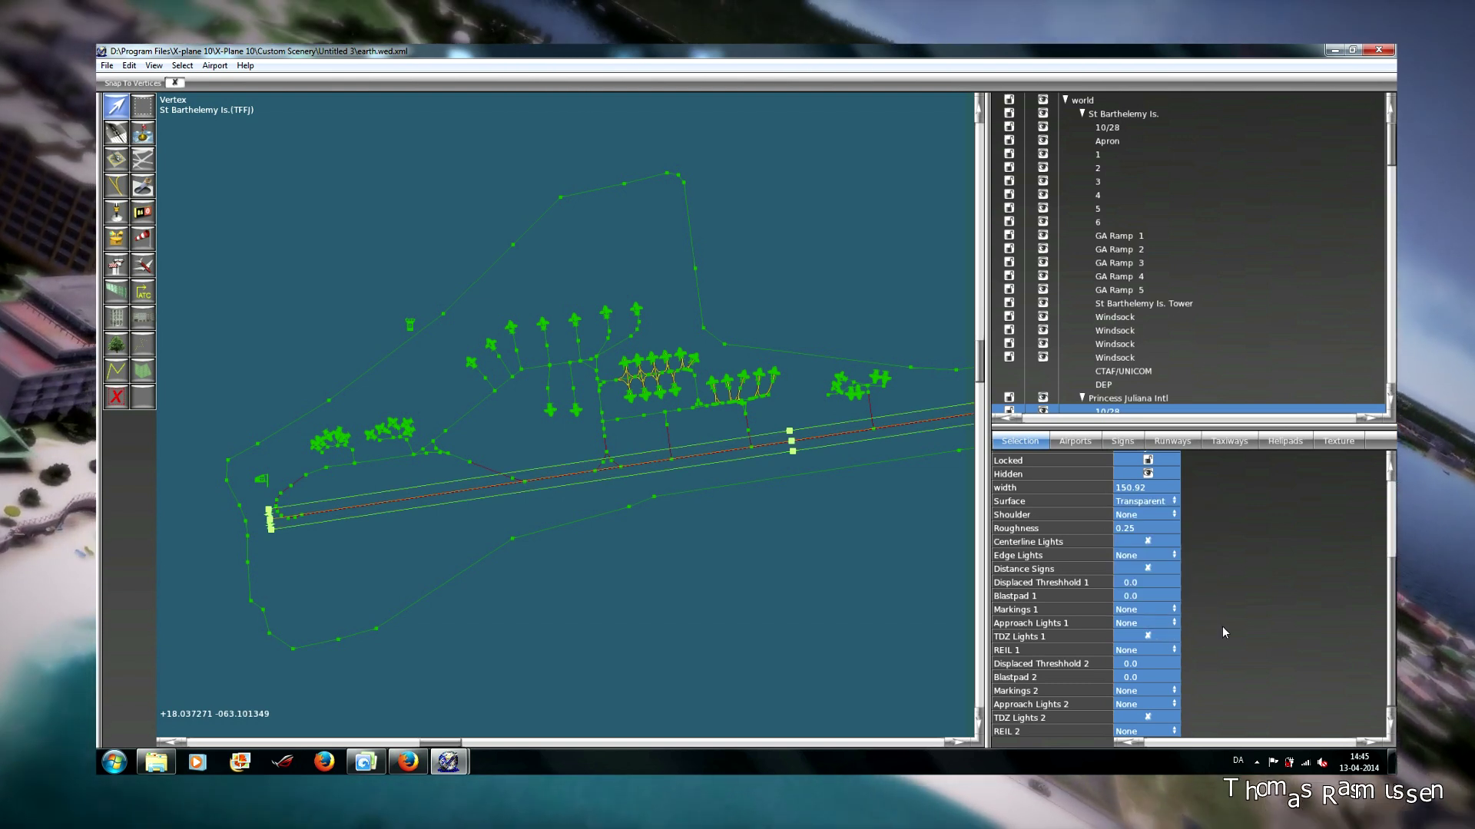
Turn on centerline lights and set HIRL edge lights for runway 10/28.
click(1149, 539)
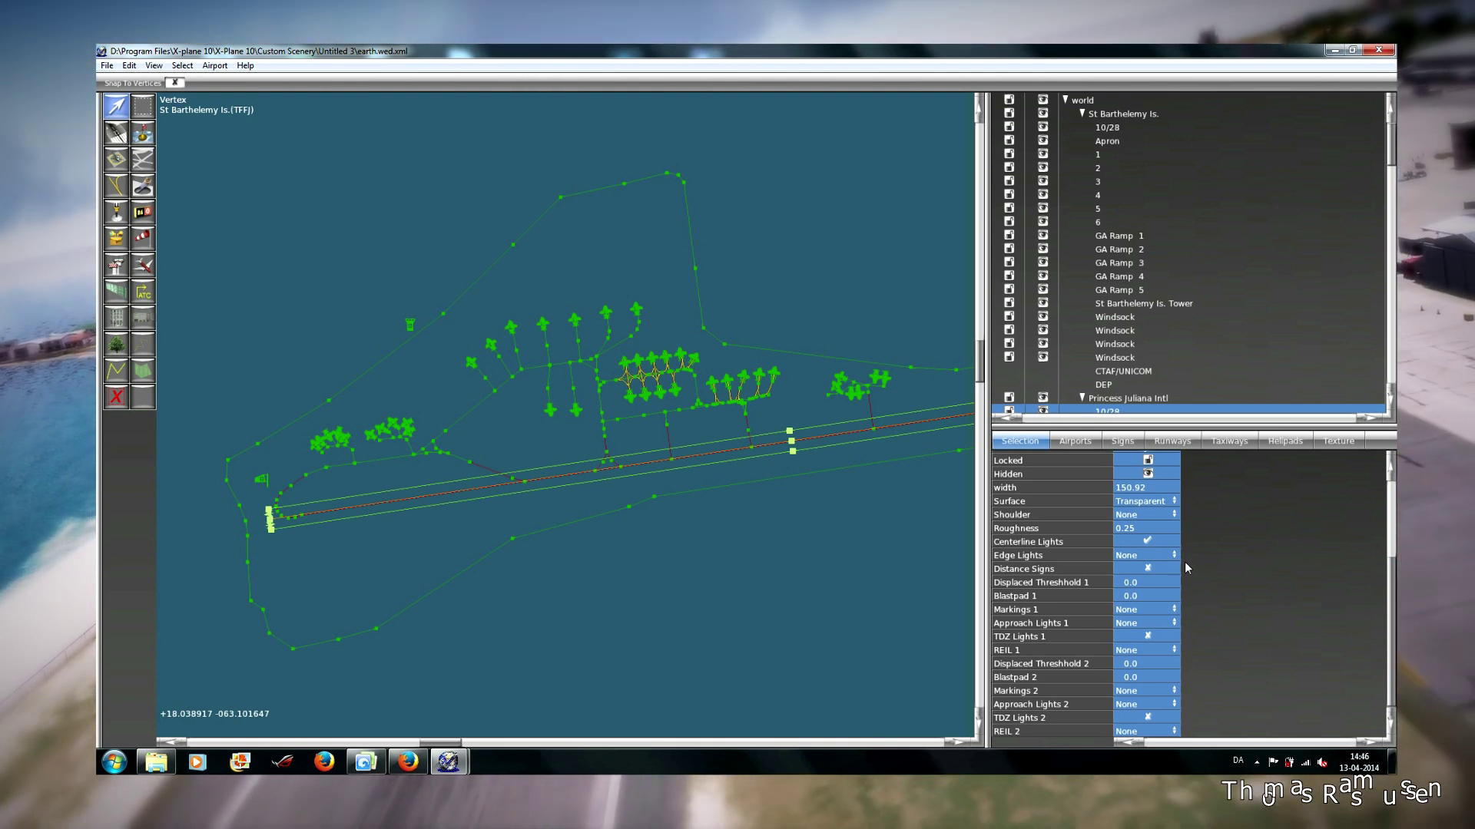
click(1175, 555)
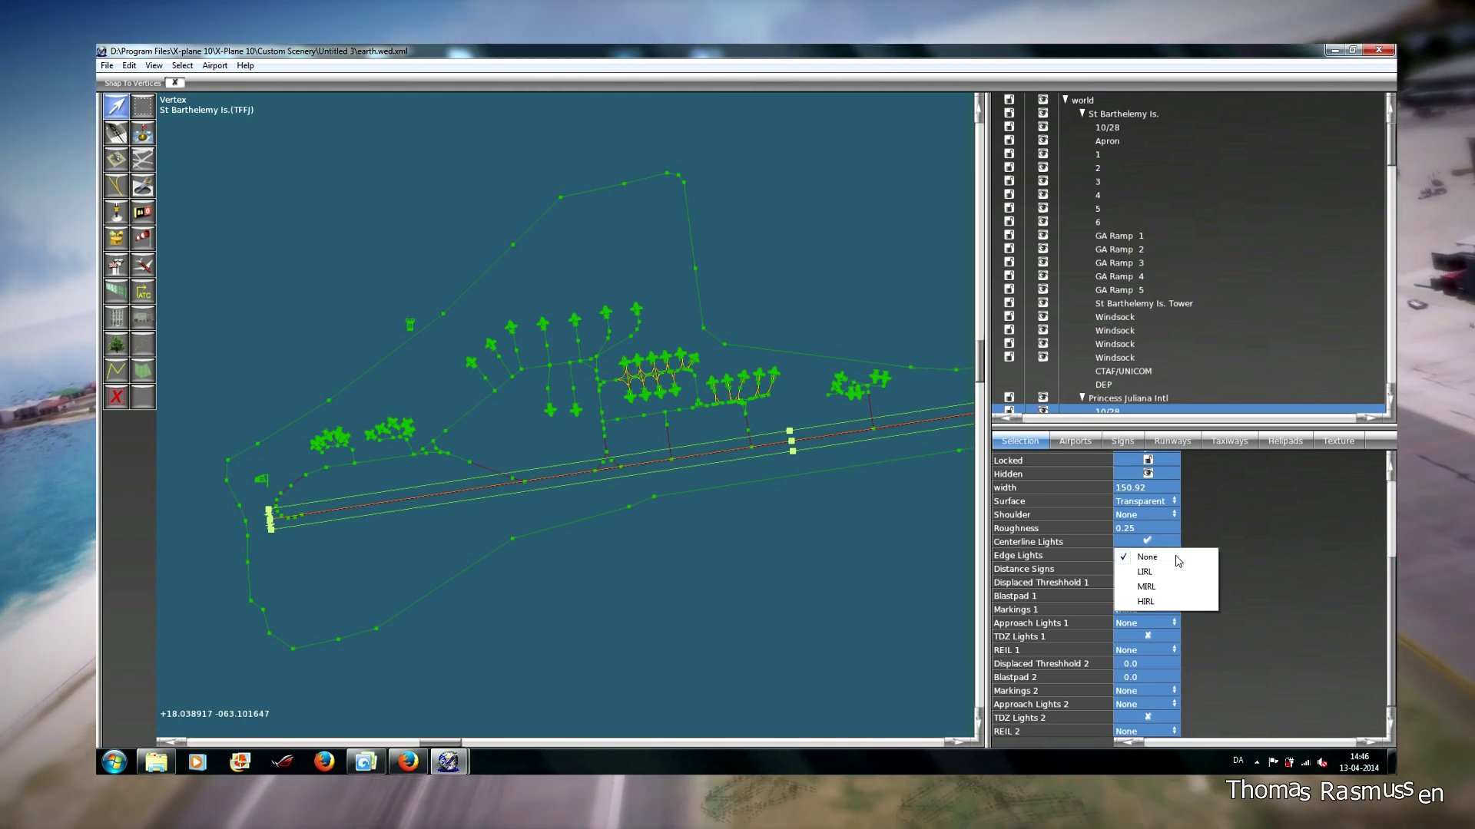
click(1156, 601)
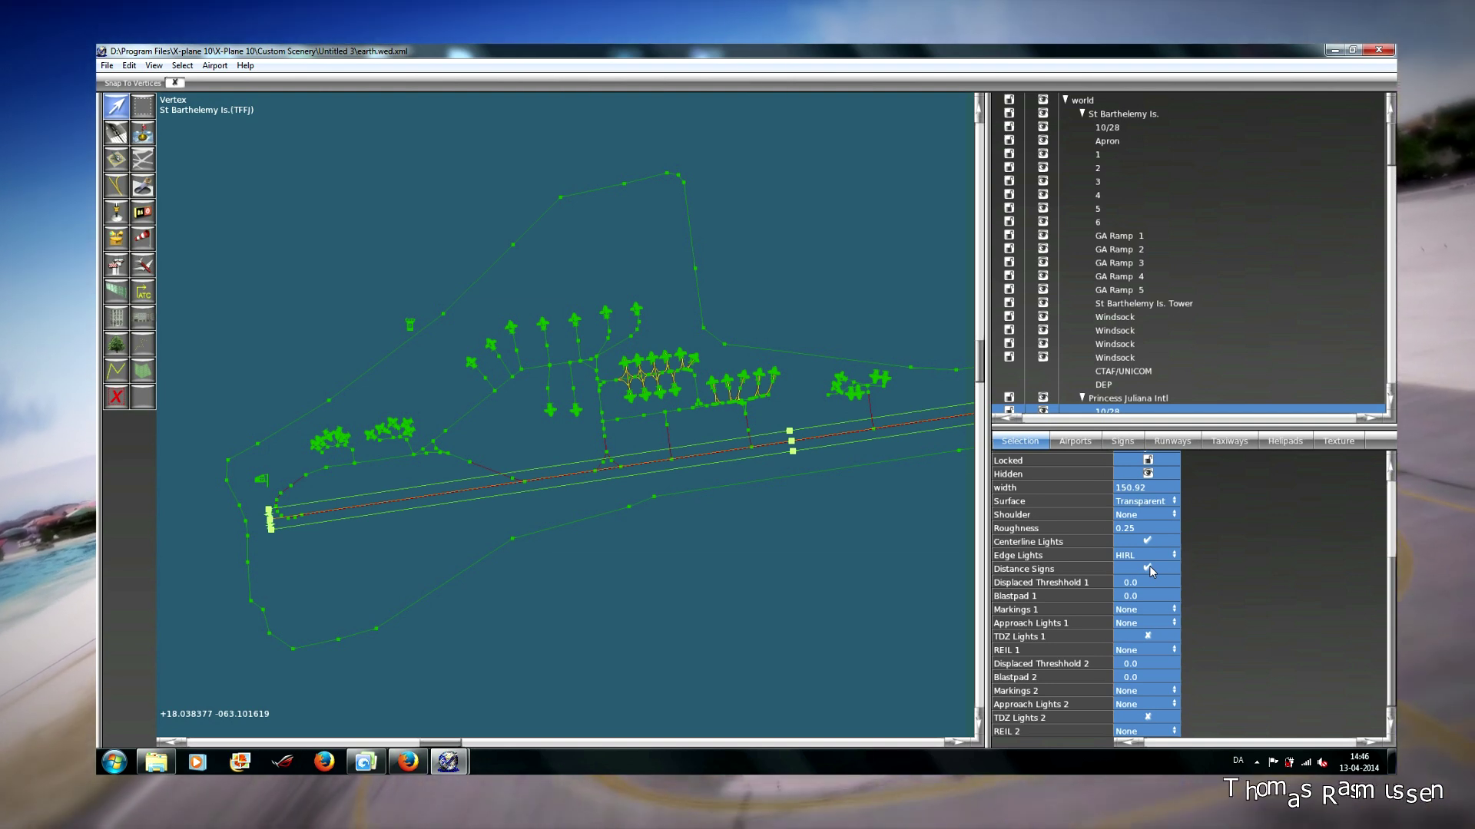
Give runway end 1 Precision (US) markings and touchdown zone lights.
click(1174, 611)
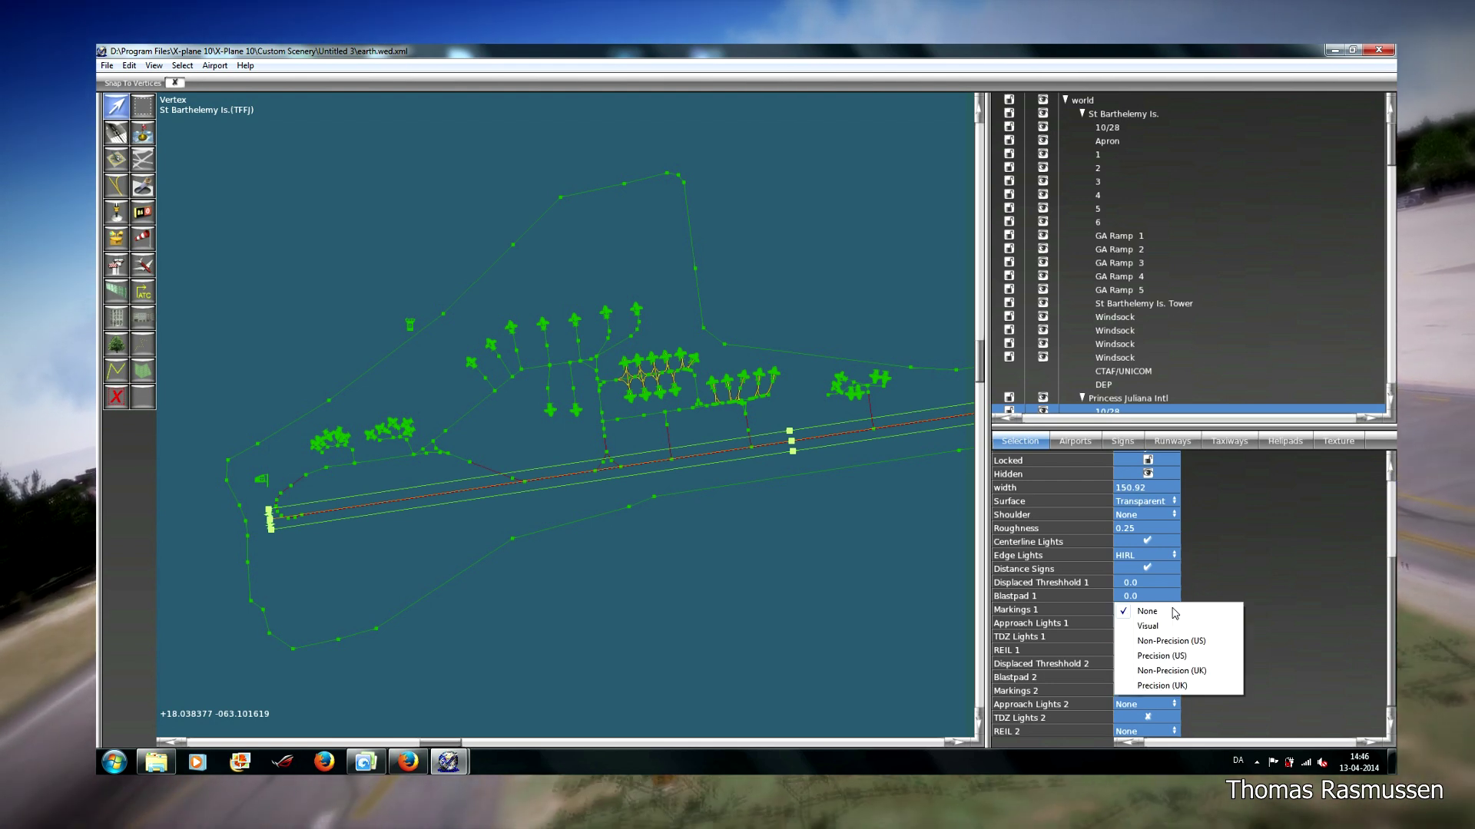
click(1170, 659)
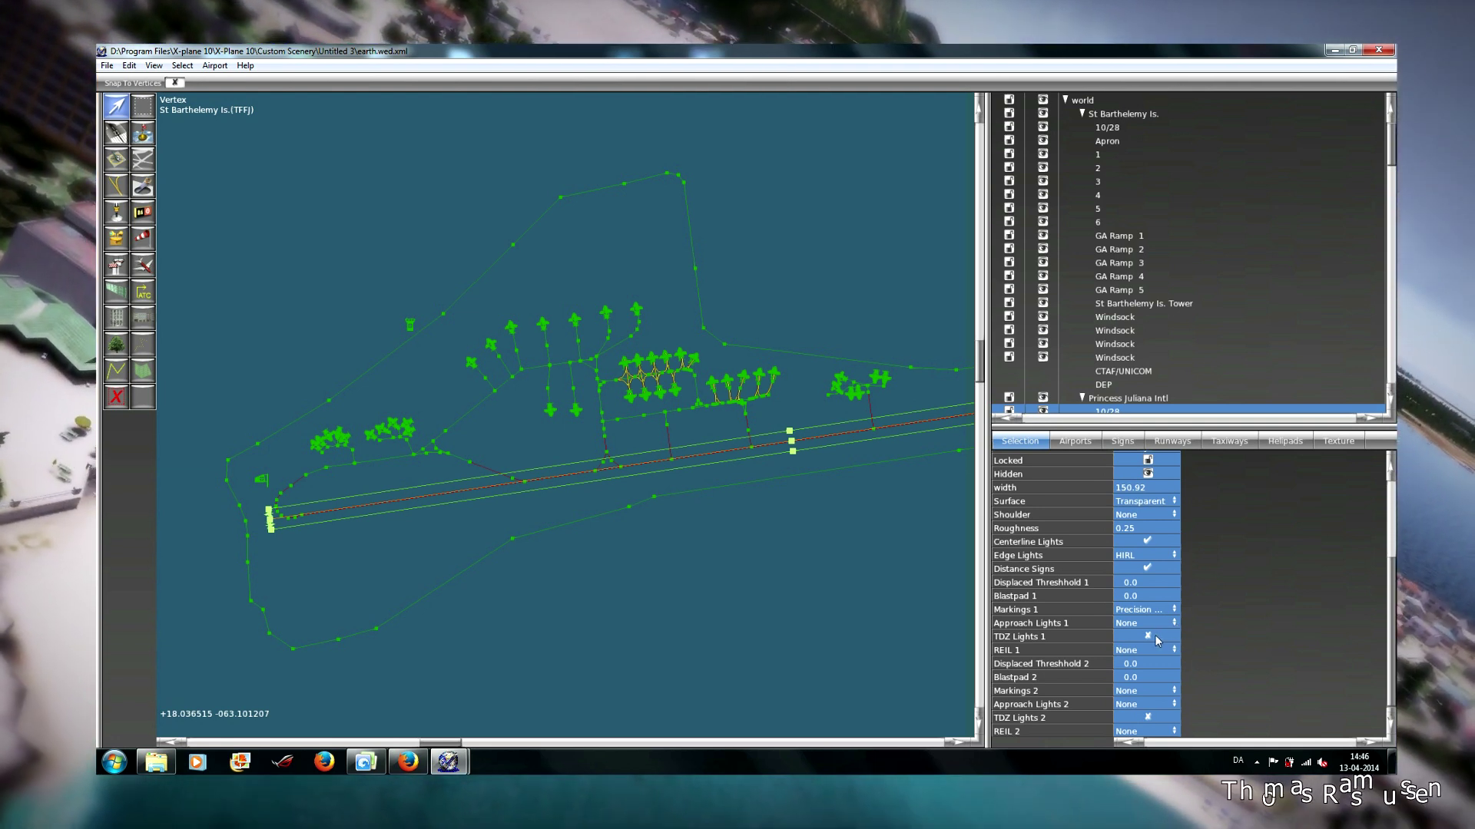
click(1149, 634)
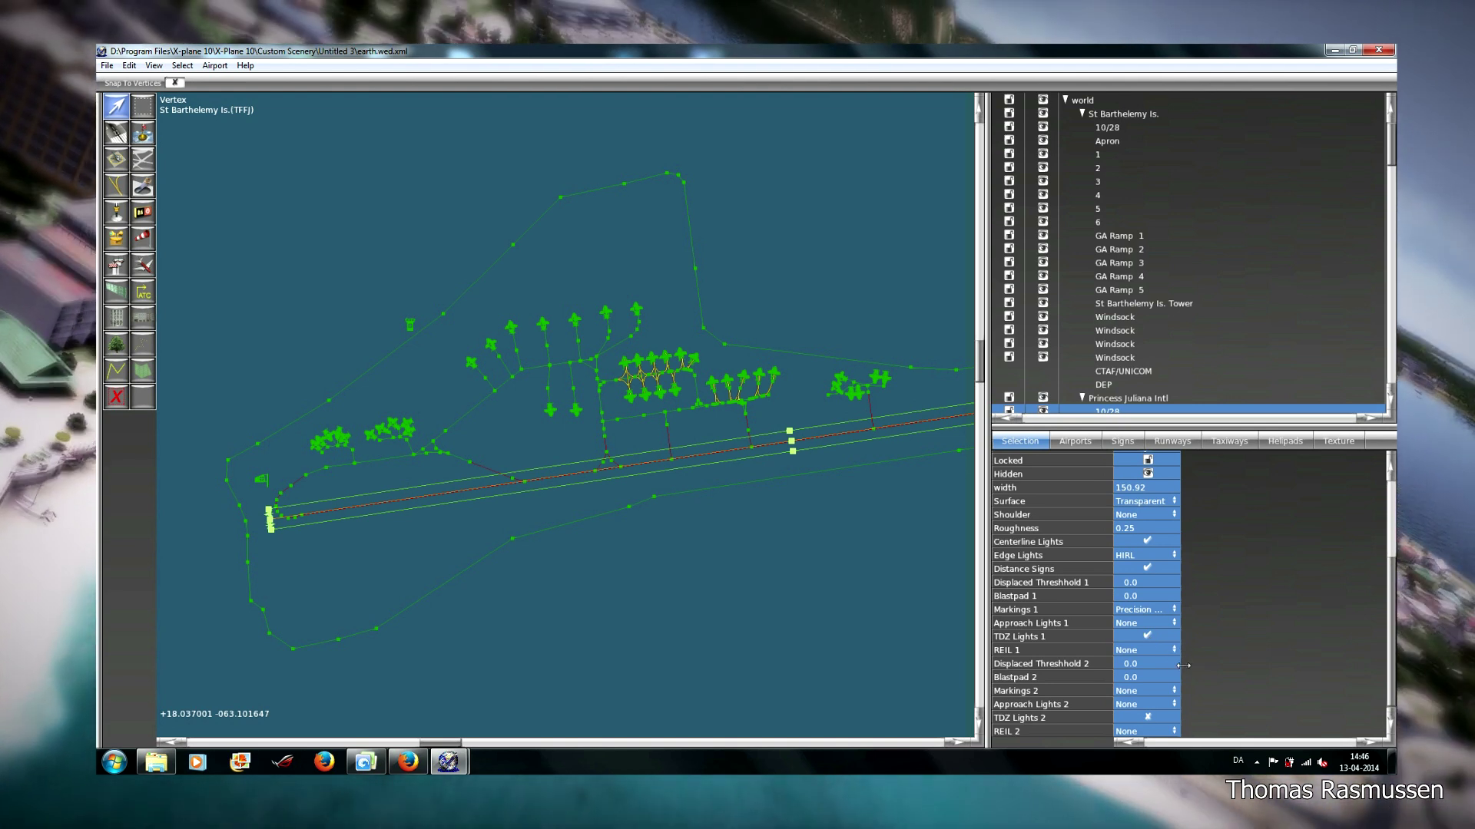
Give runway end 2 Precision (US) markings and TDZ lights, keeping approach lights at None.
click(1169, 692)
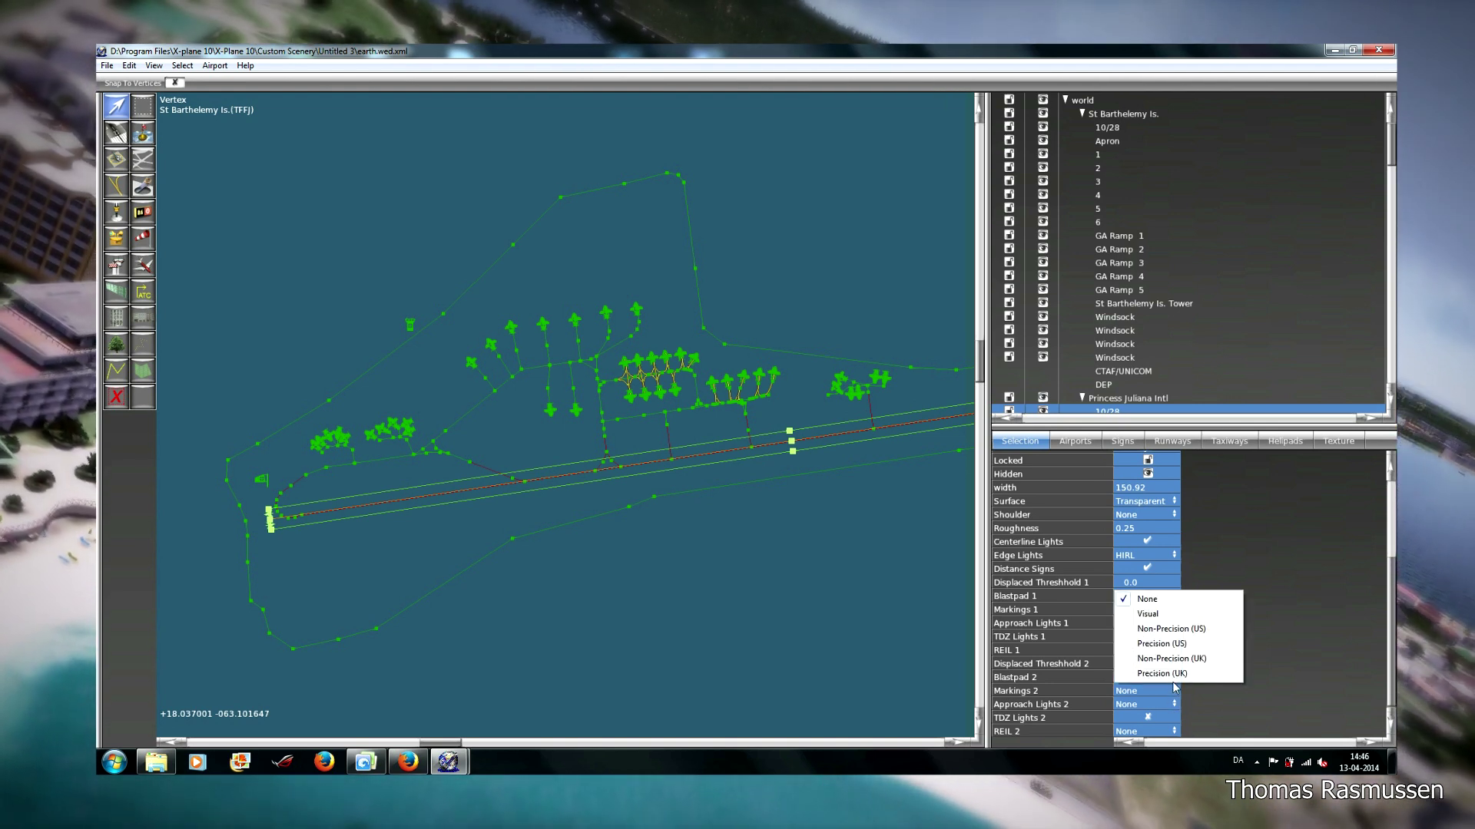
click(1163, 644)
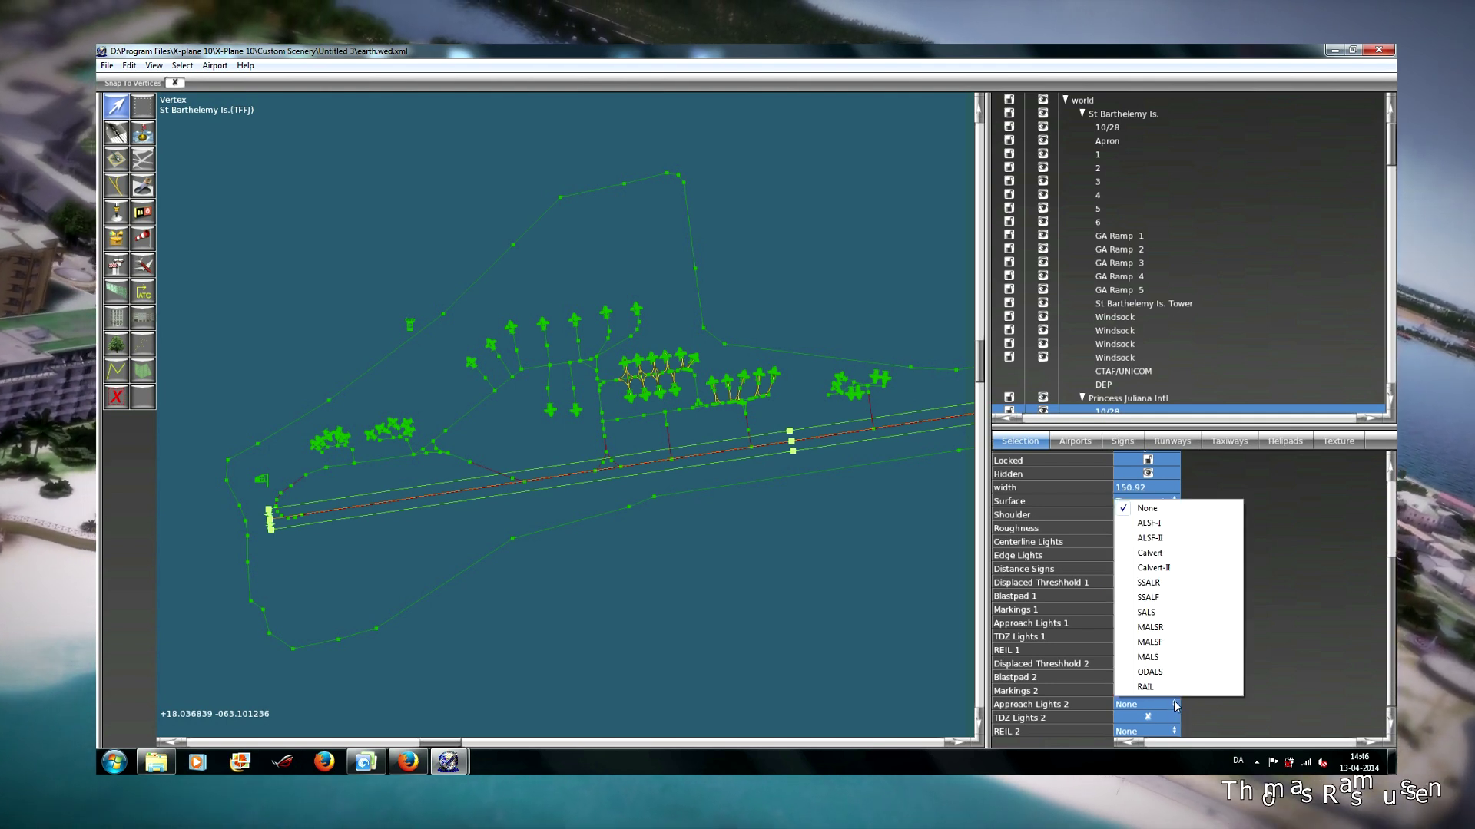
click(1174, 705)
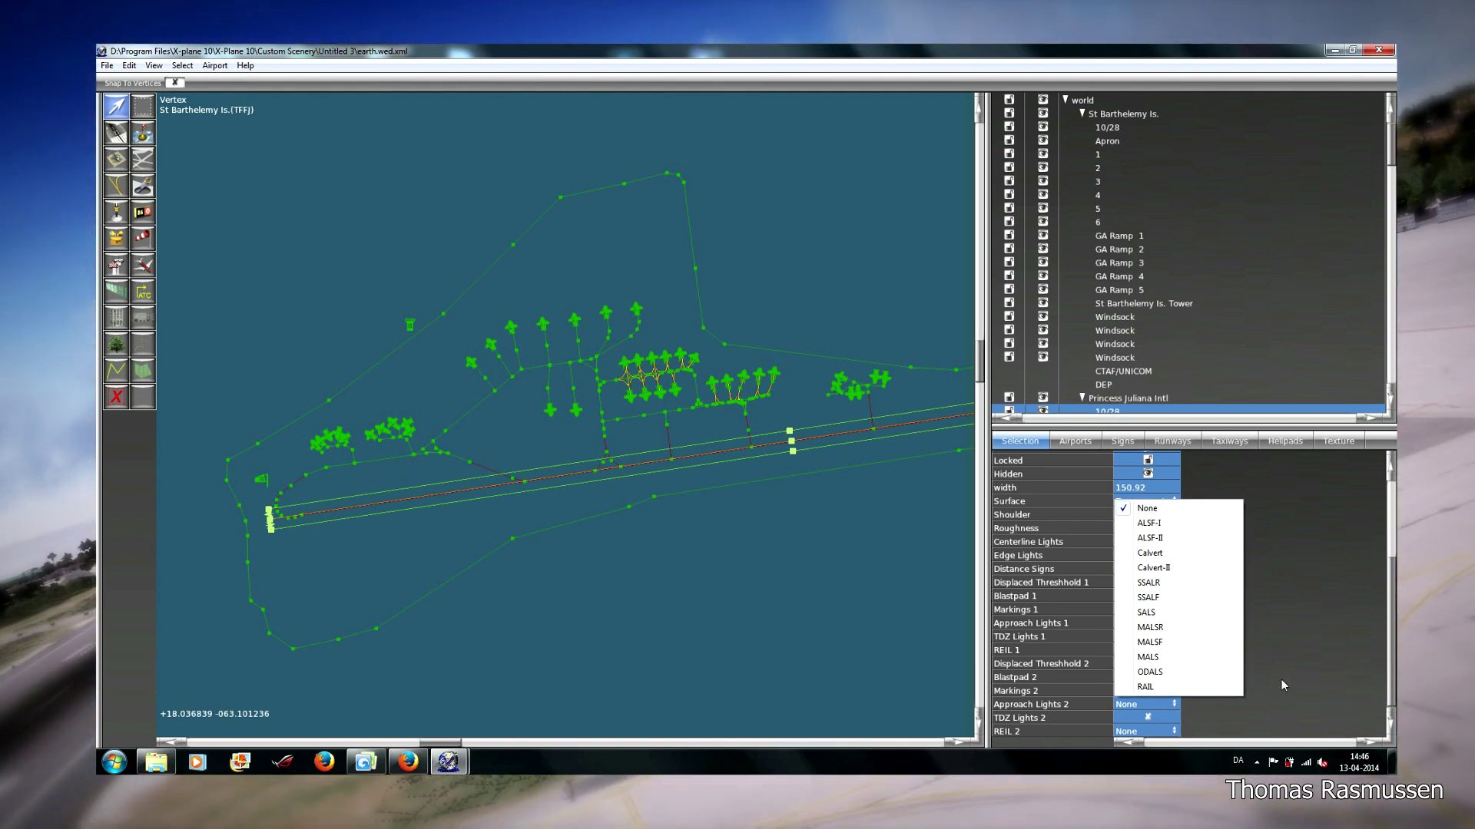
click(1279, 679)
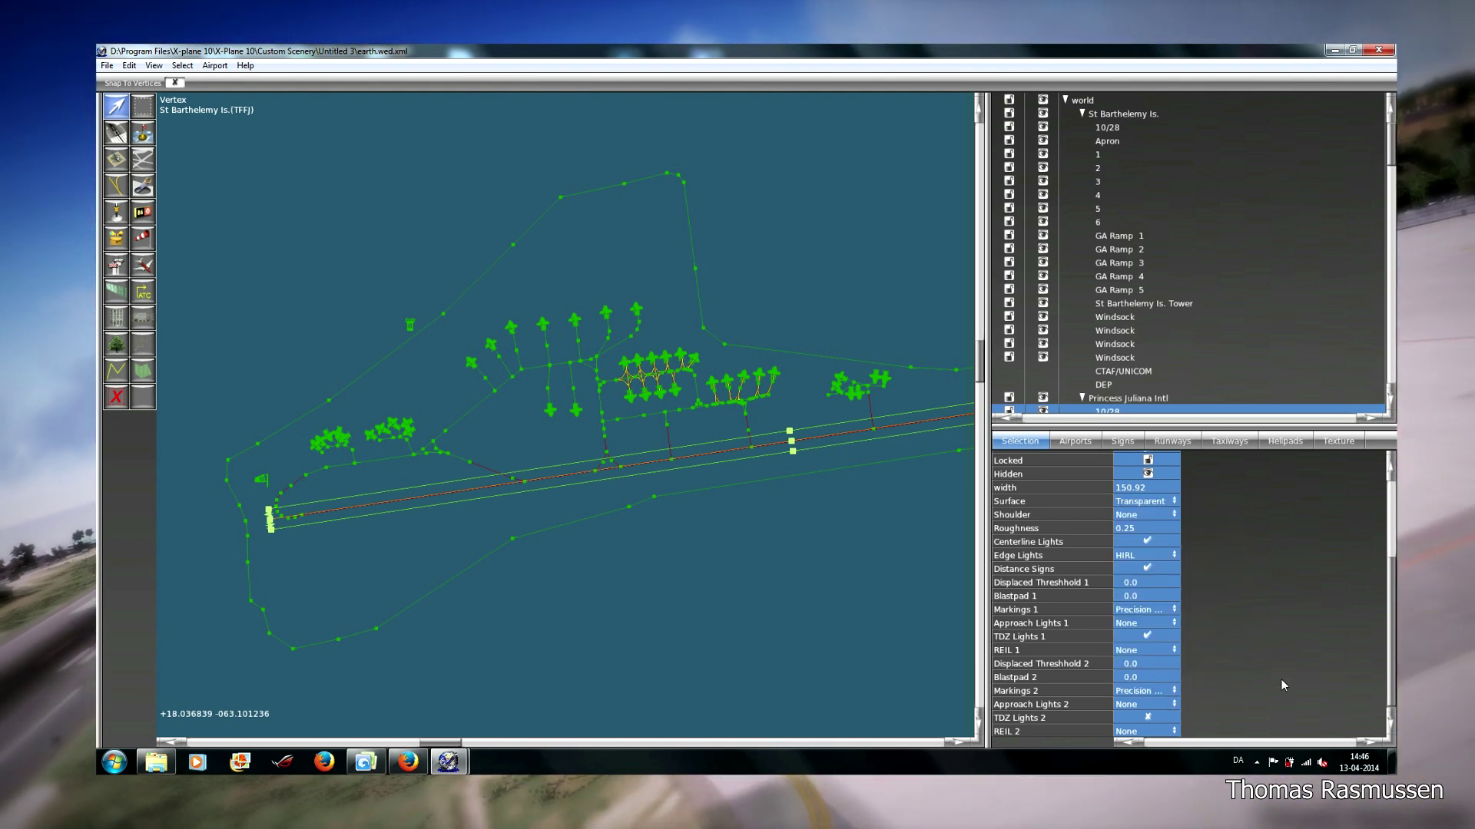
click(1260, 671)
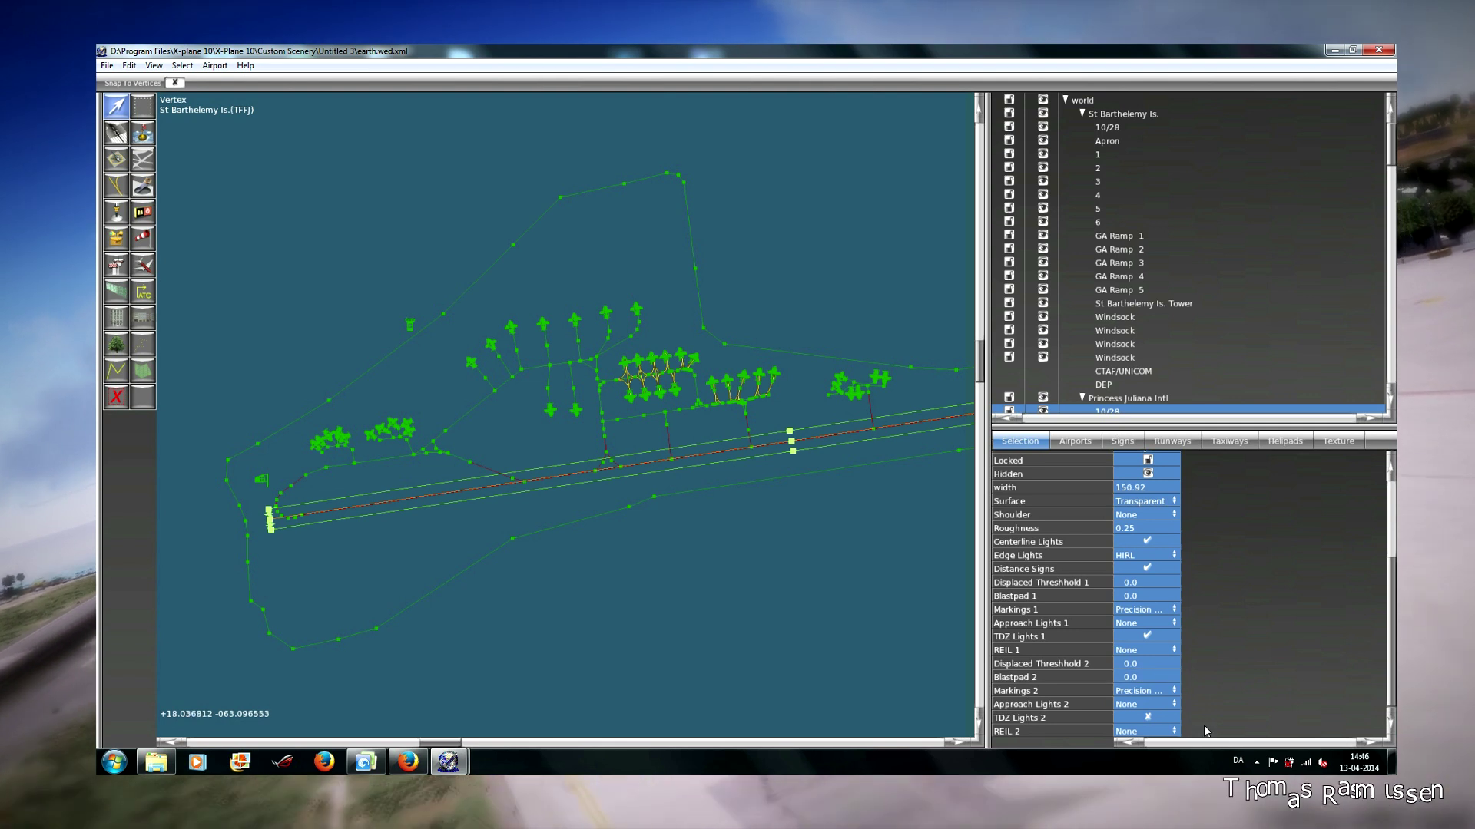
click(1148, 717)
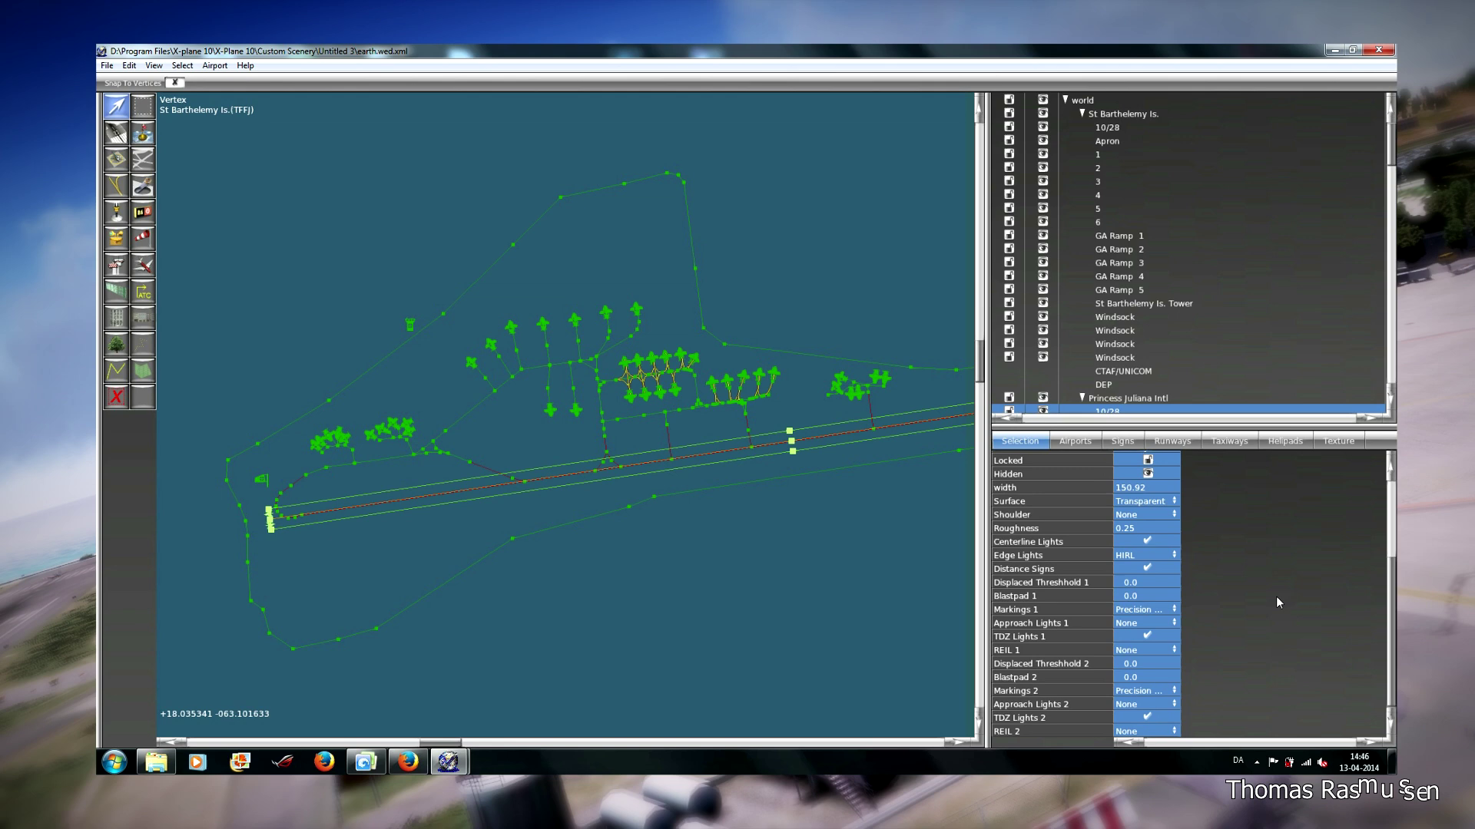
drag(986, 504, 1083, 503)
Deselect the runway and choose the Light Fixture tool with type PAPI (Left Side).
click(678, 555)
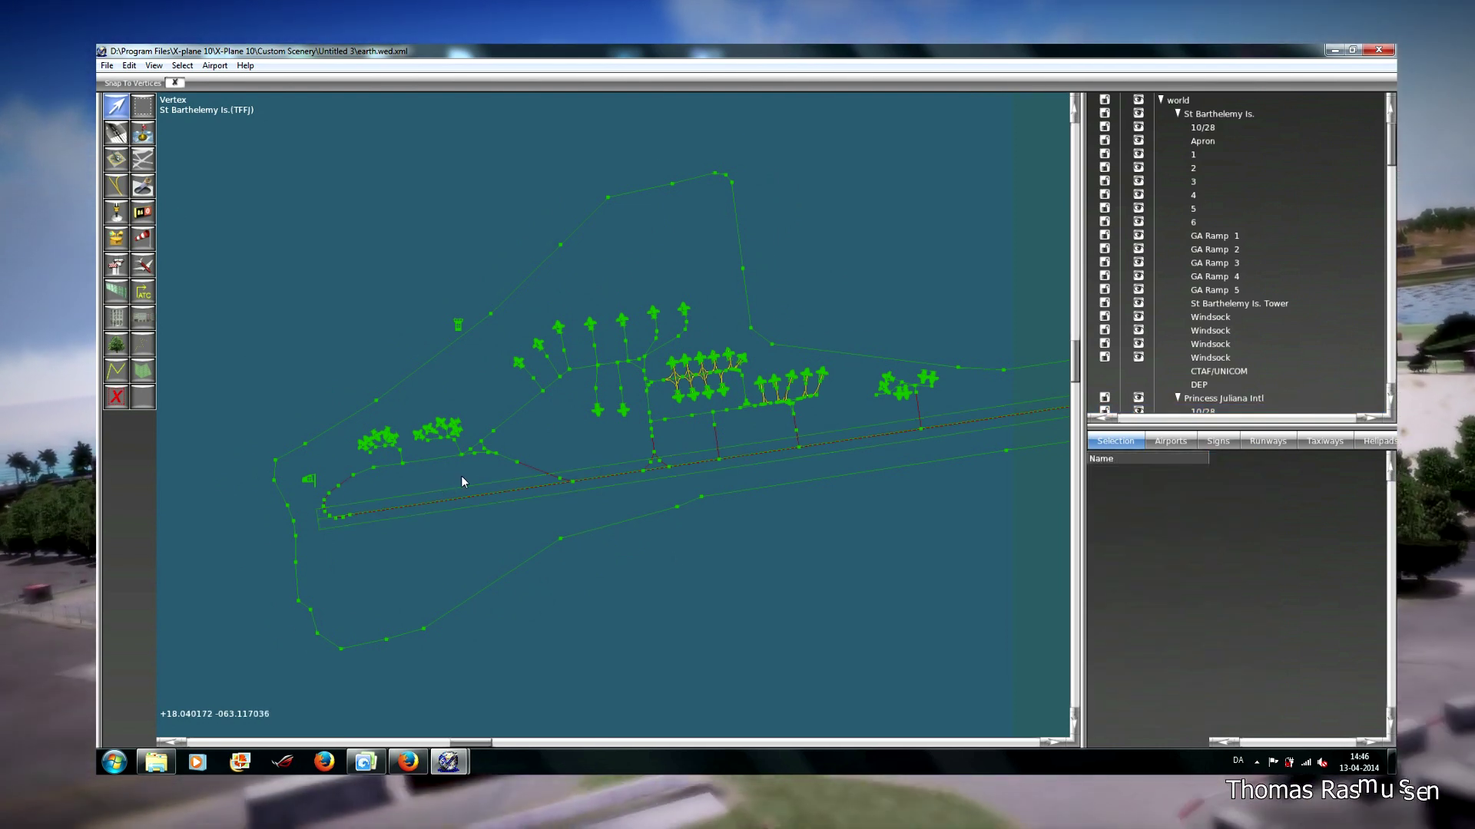
scroll(462, 480, up, 2)
scroll(462, 481, up, 4)
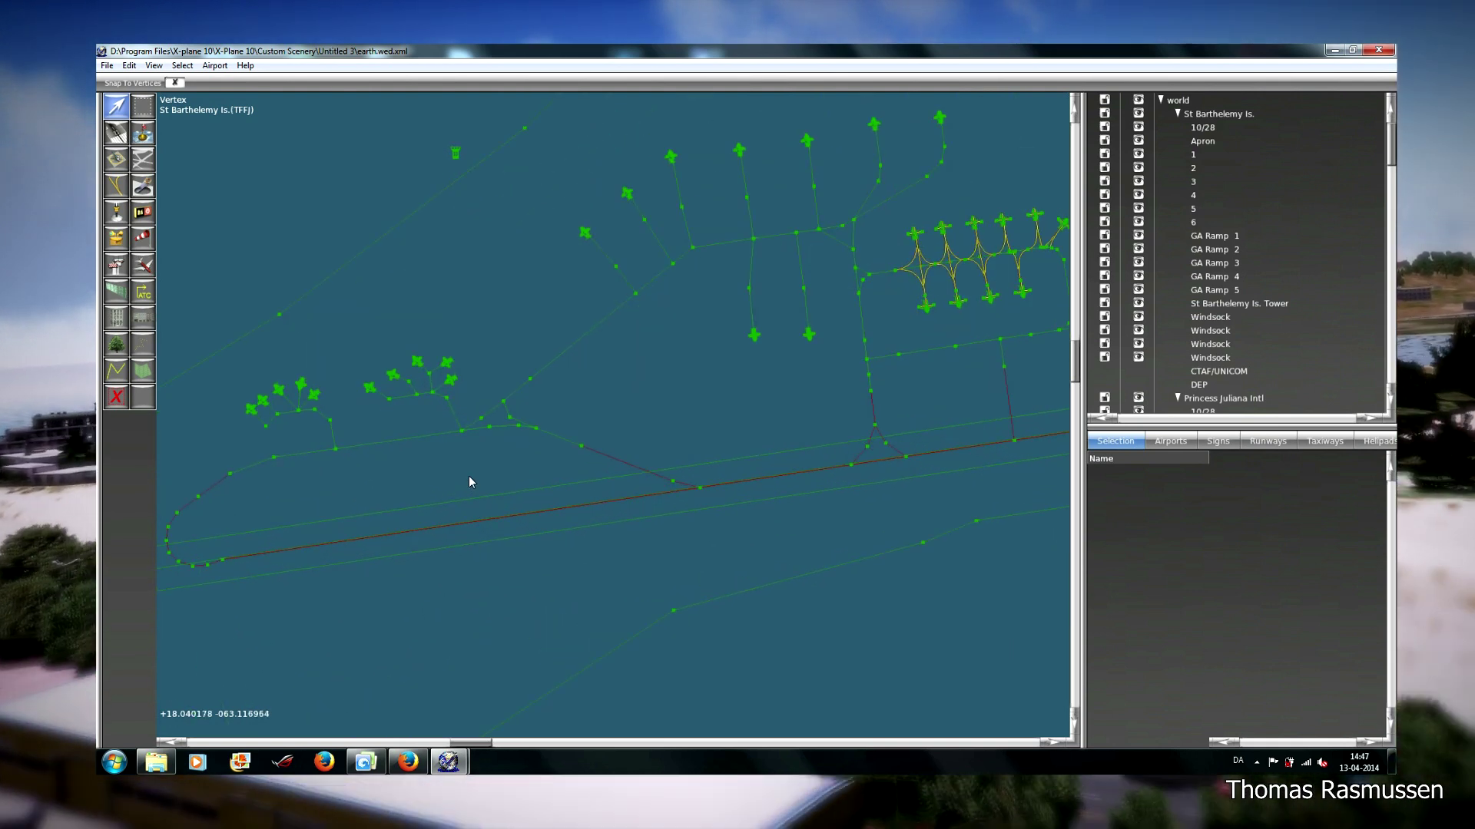
click(117, 217)
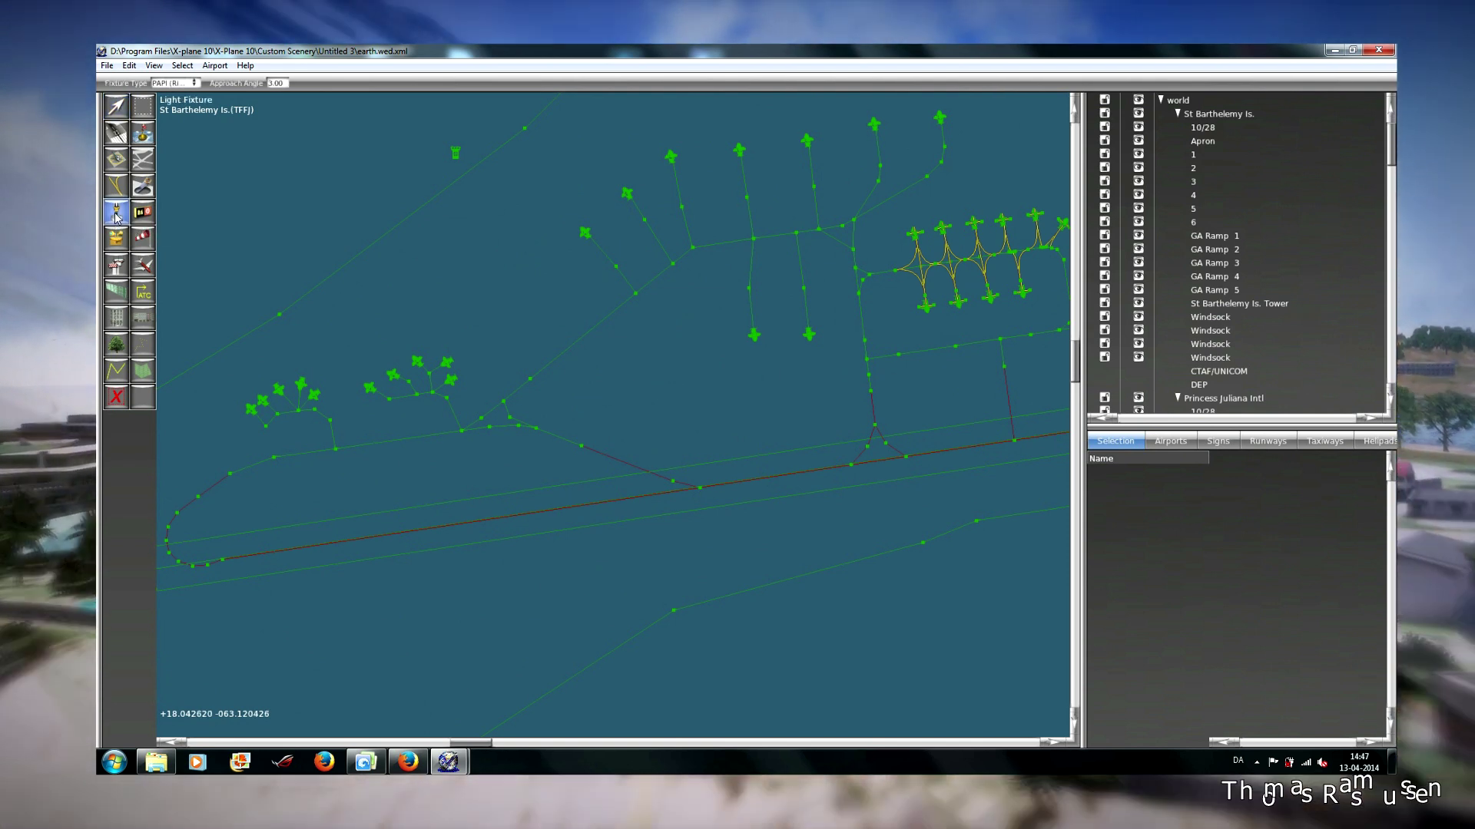
click(196, 83)
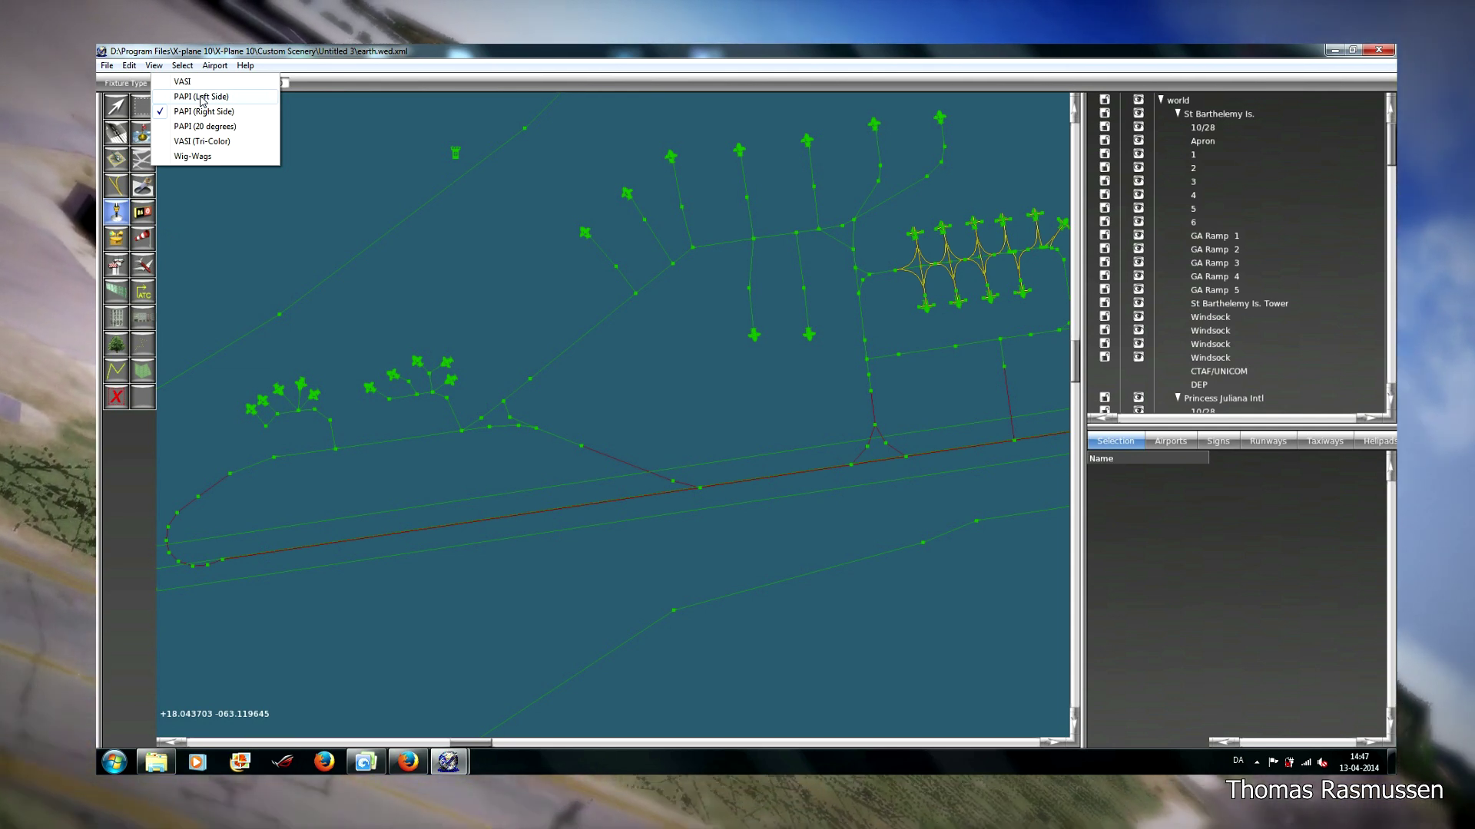
click(202, 98)
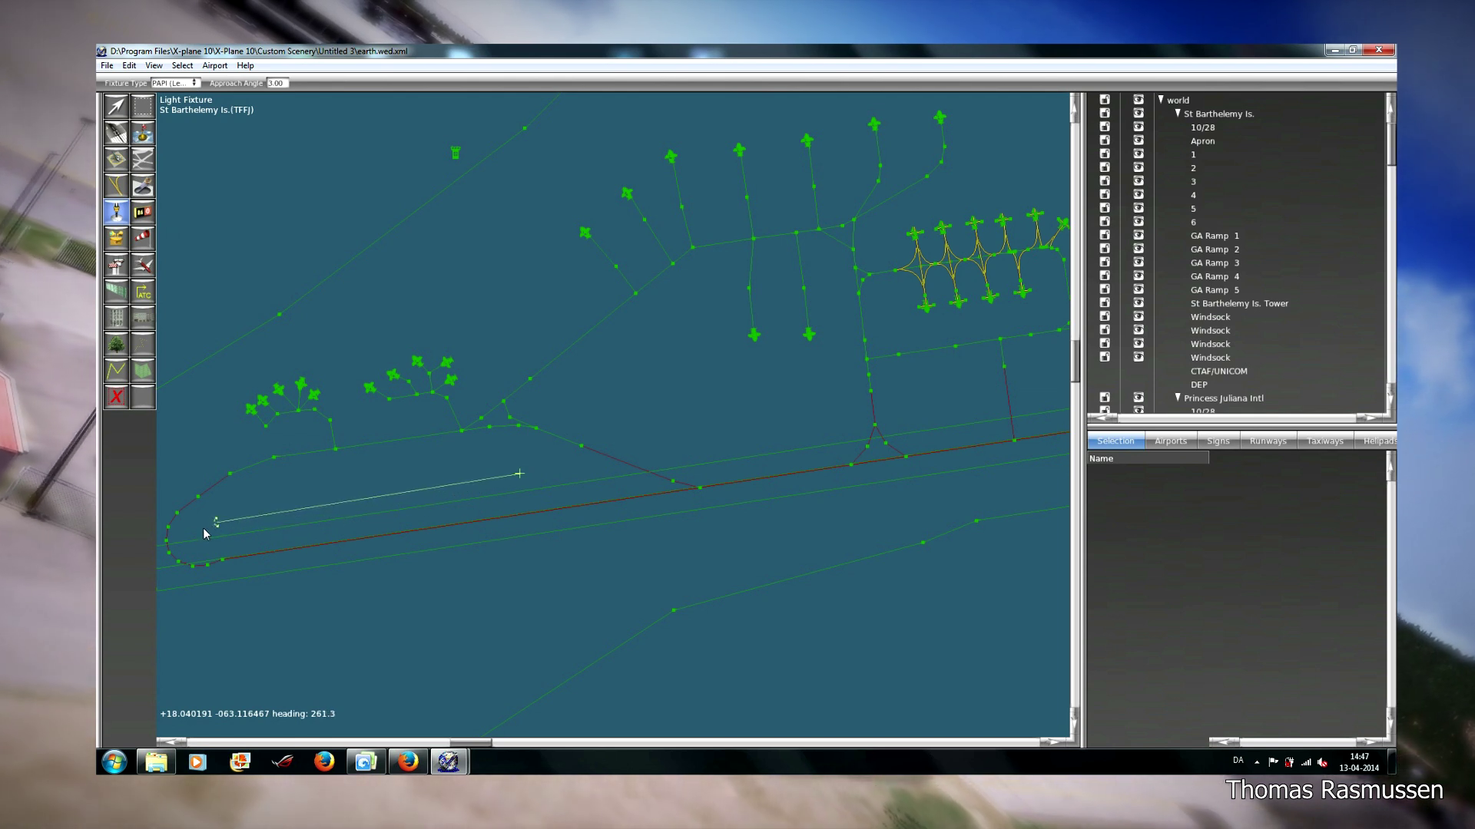
Place the left-side PAPI near runway 10/28's western end, heading about 261°.
drag(206, 534, 196, 535)
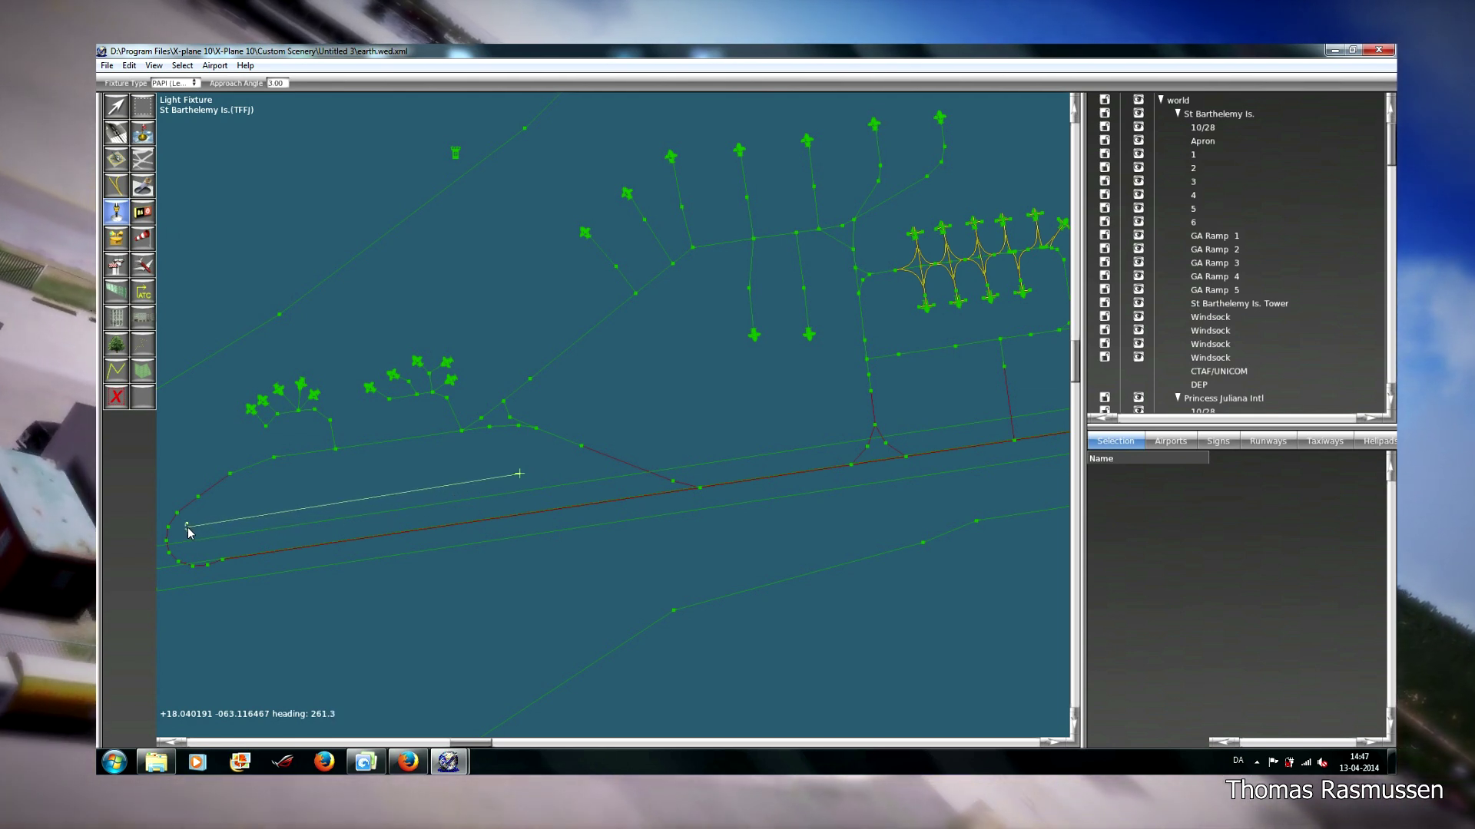
drag(188, 530, 187, 527)
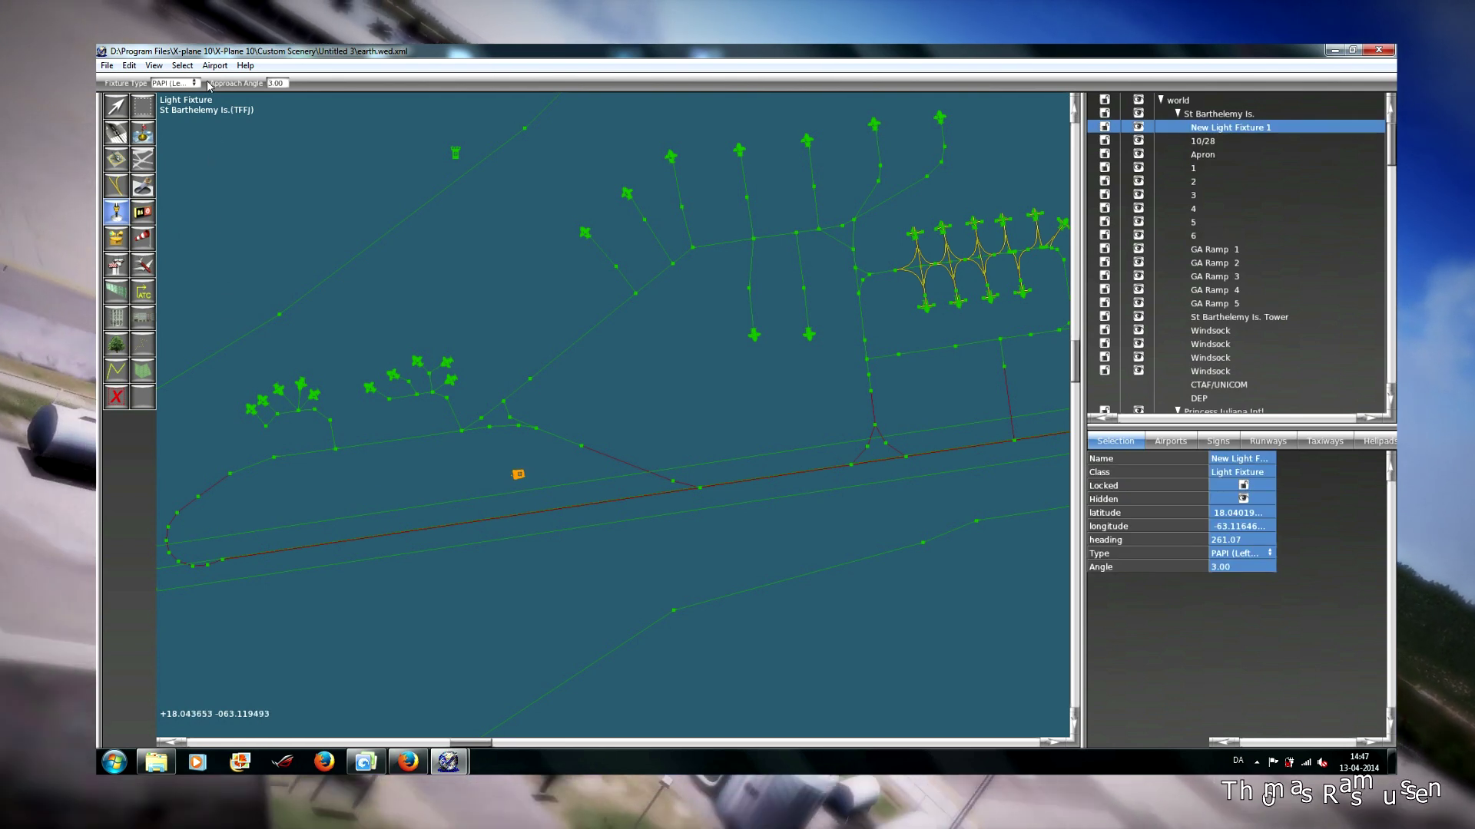
Place a PAPI (Right Side) fixture south of the runway, aimed along heading 261.42.
click(174, 83)
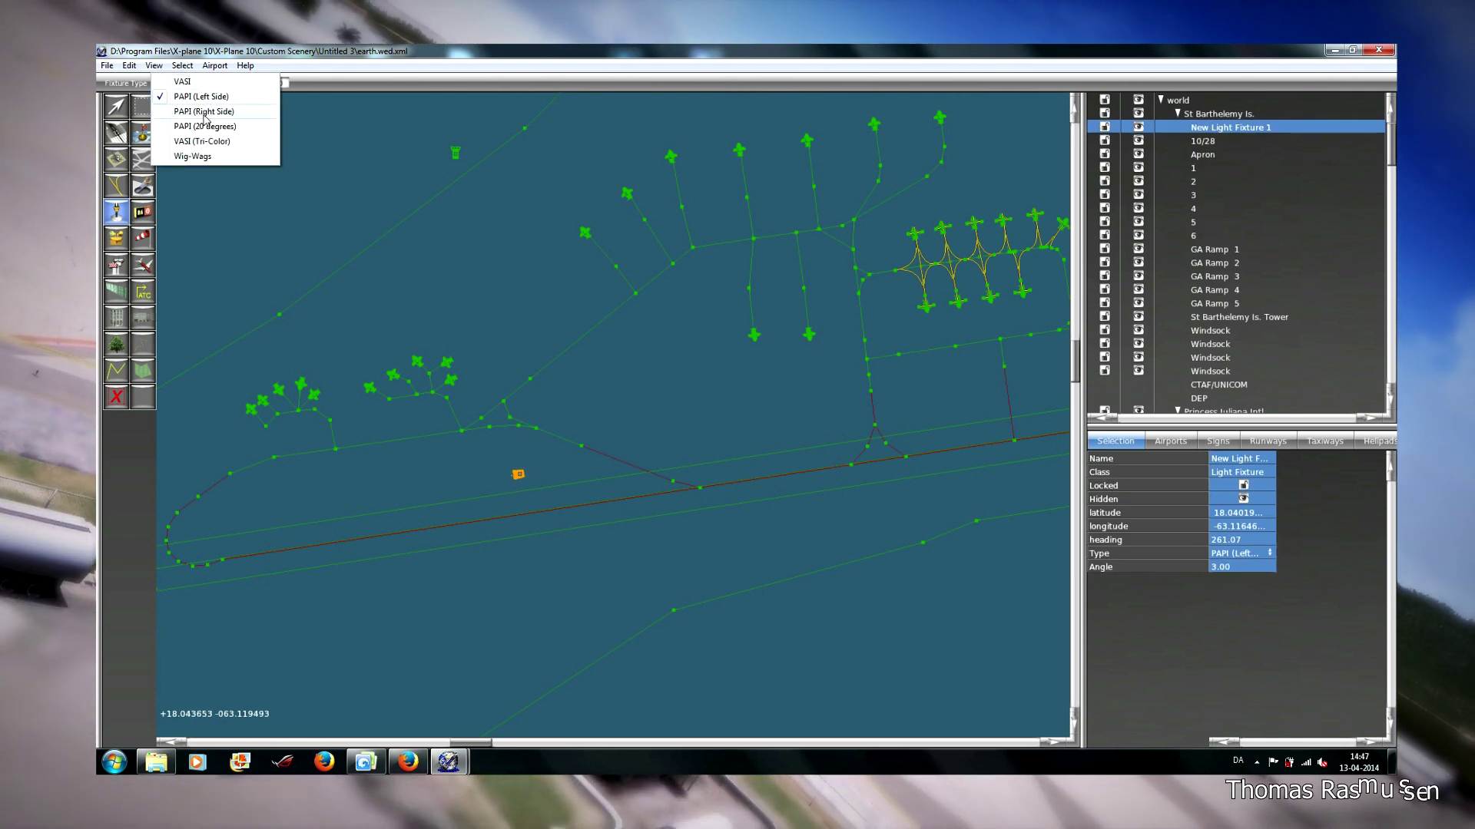
click(203, 113)
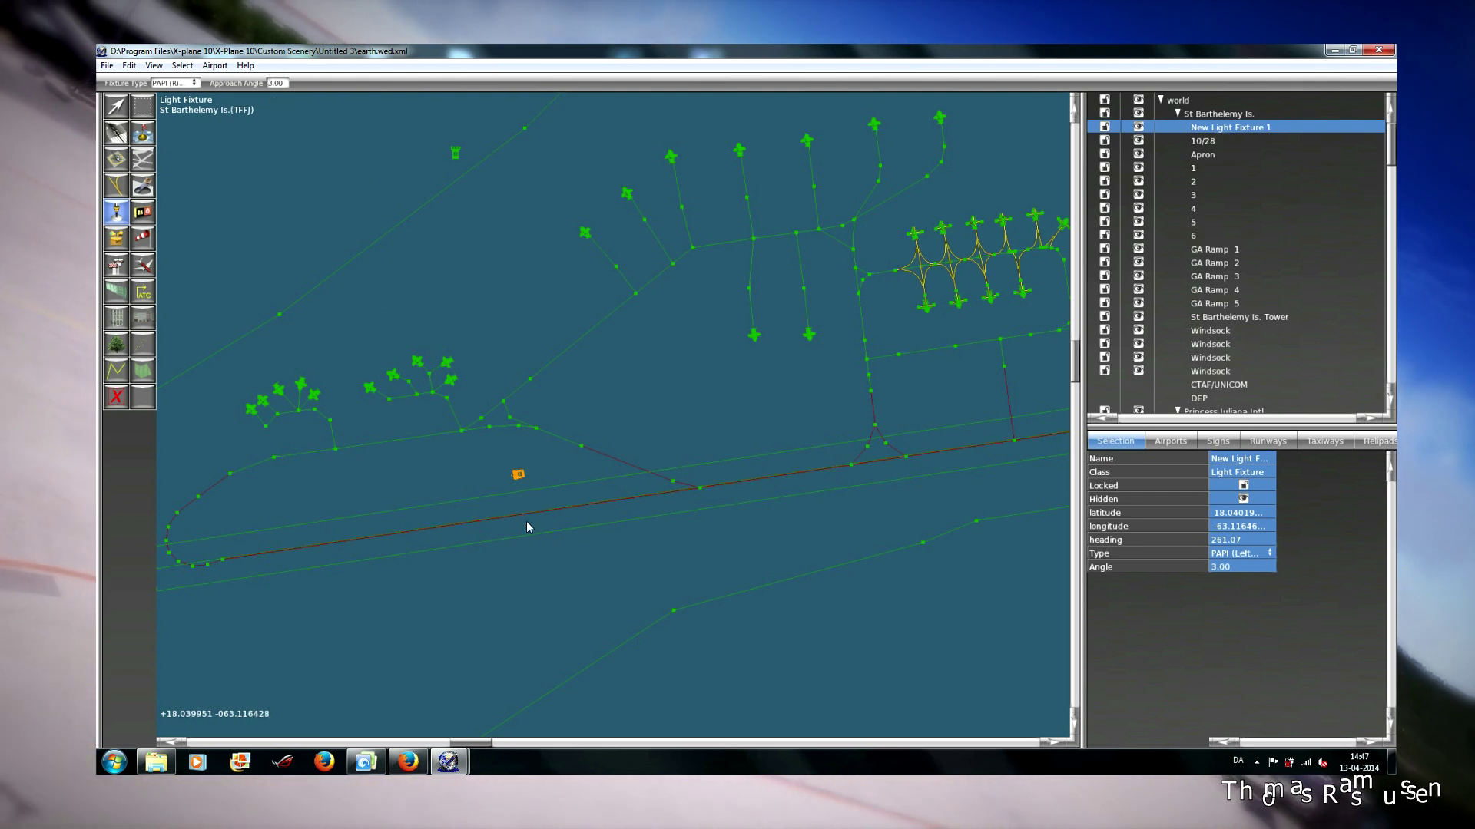
drag(529, 551, 412, 581)
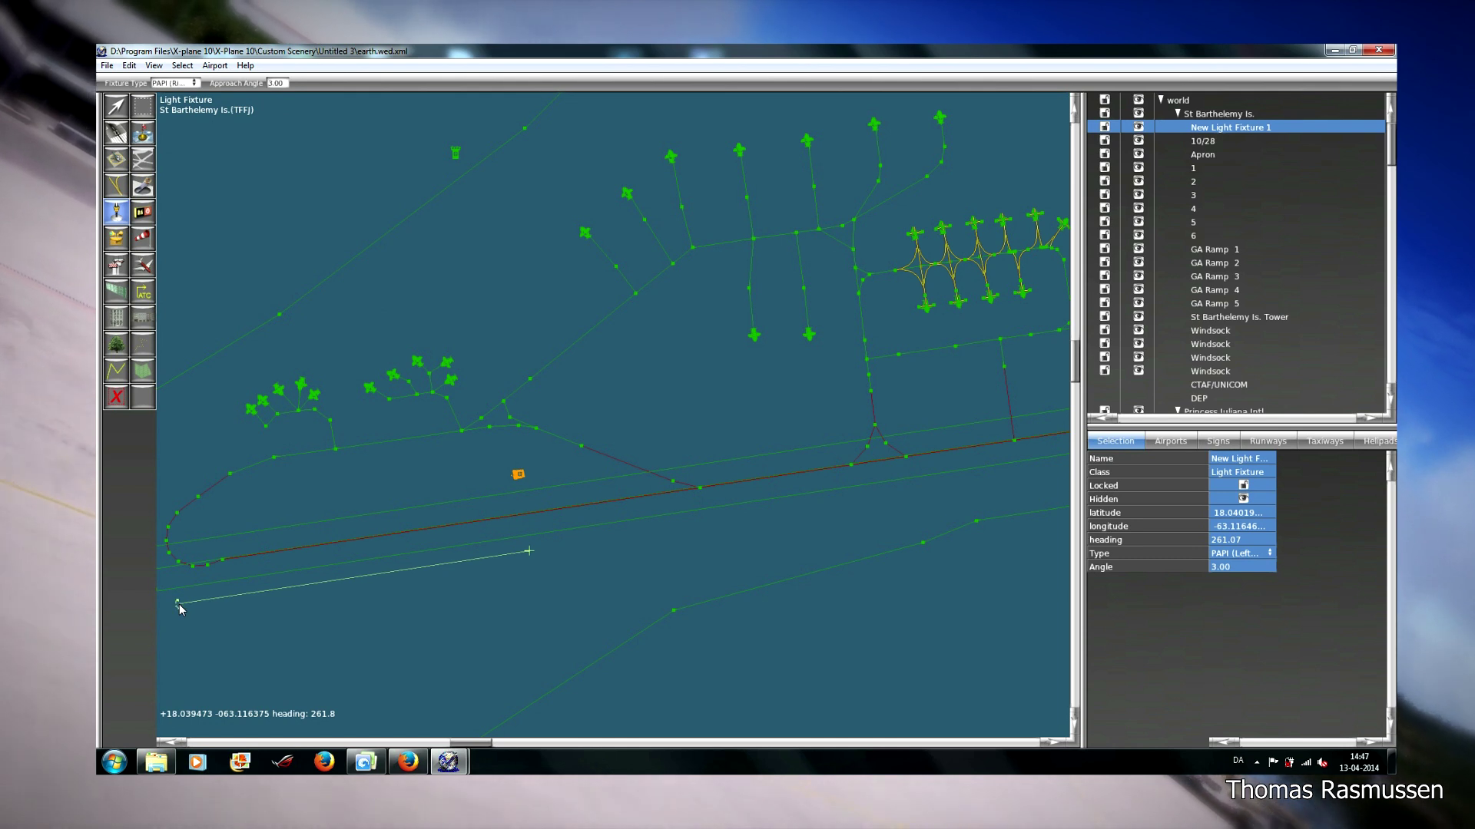
drag(178, 604, 178, 603)
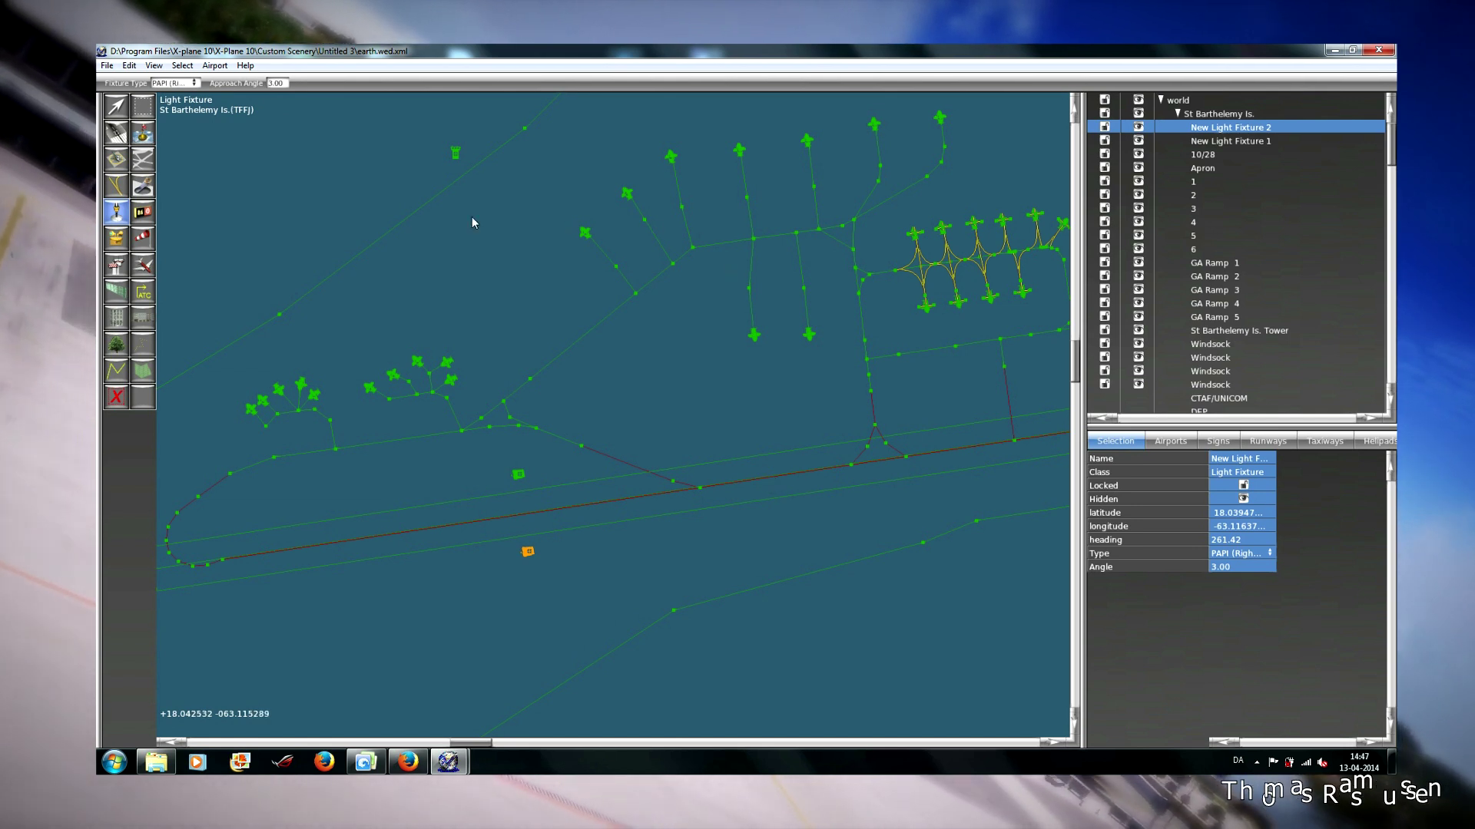
Set new taxilines to no markings, keeping Taxiway Centerline Lights (Green).
click(121, 186)
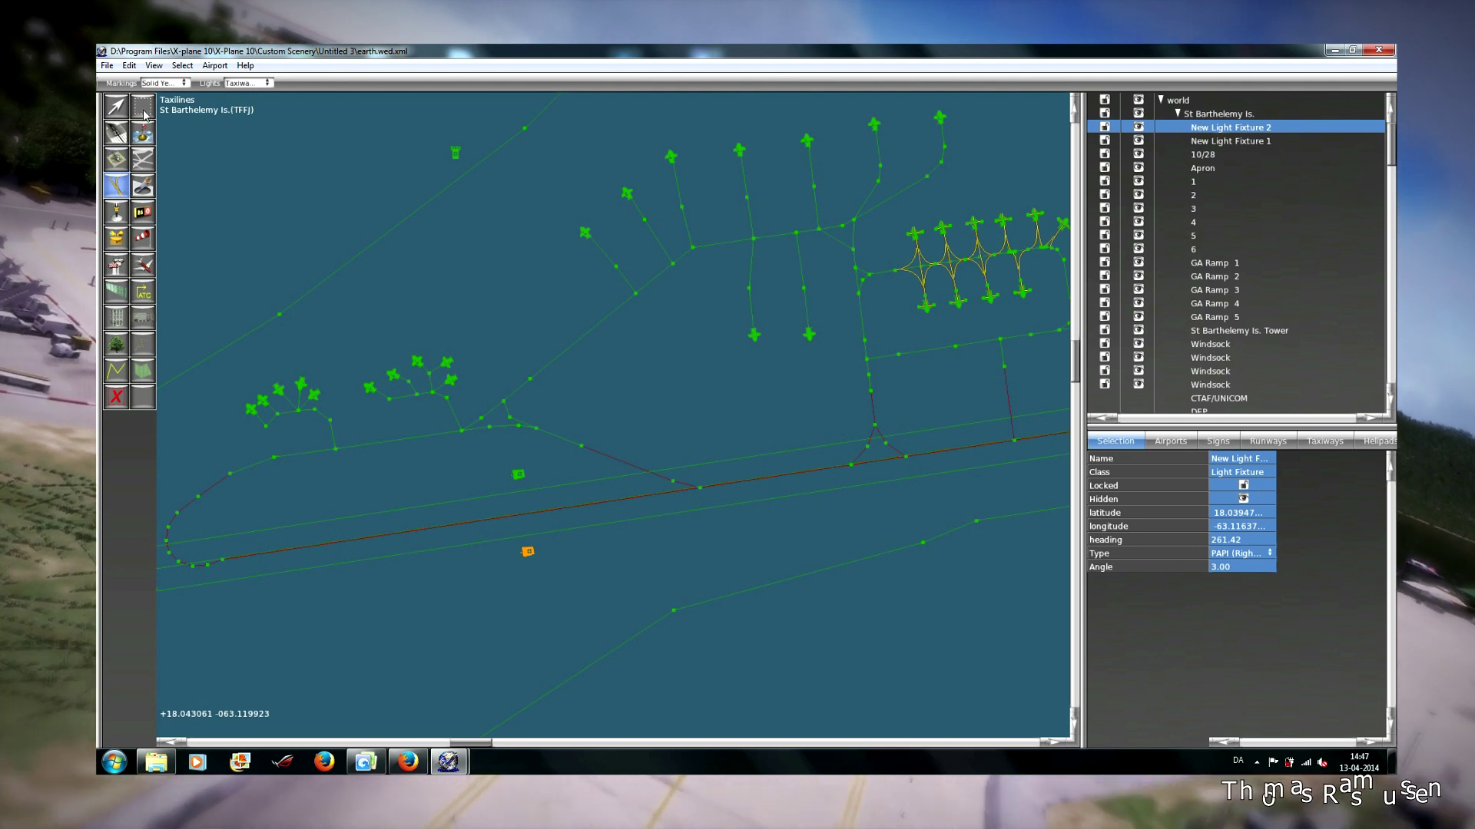
click(185, 83)
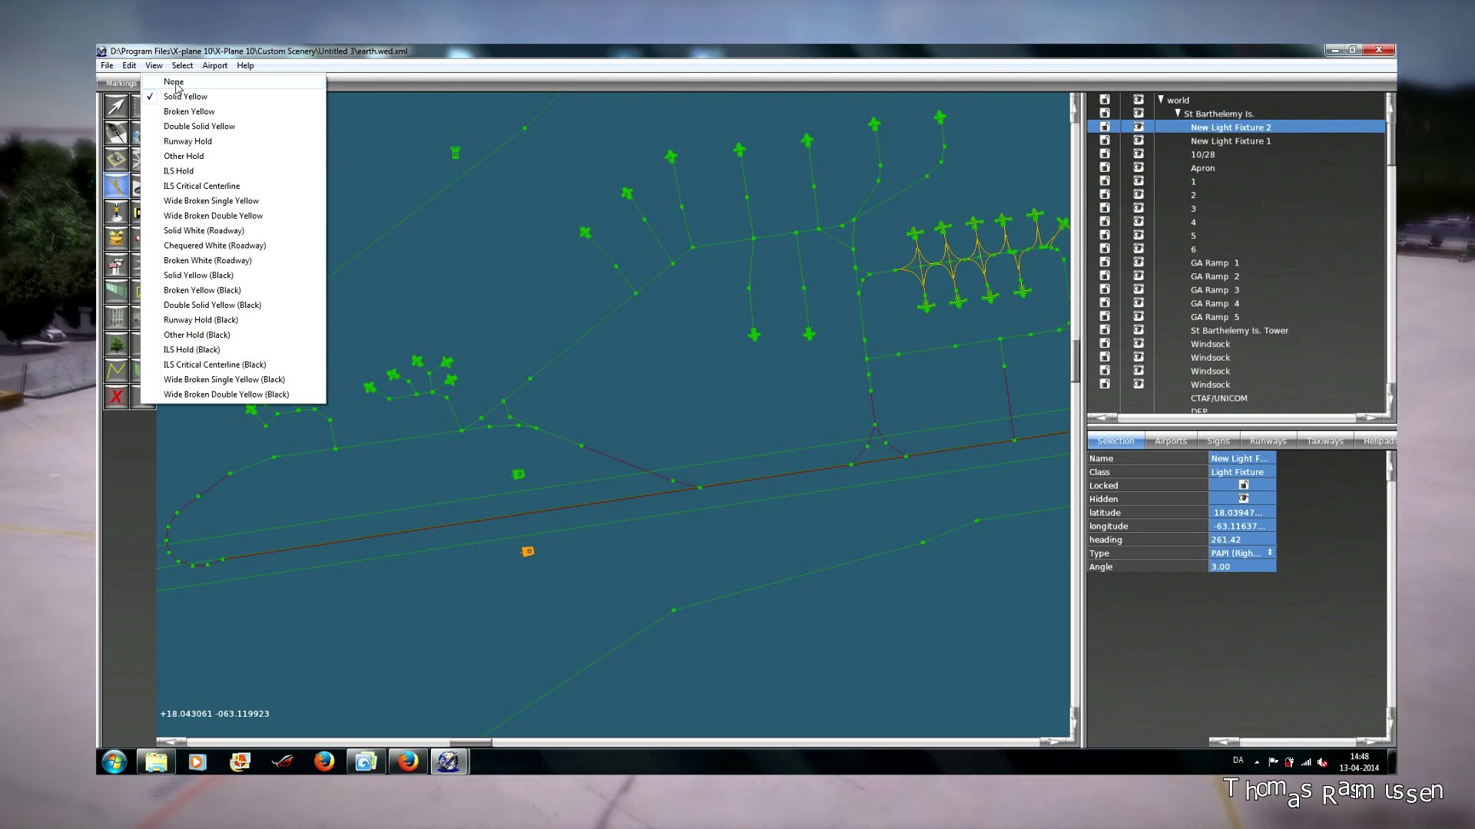
click(176, 83)
click(261, 83)
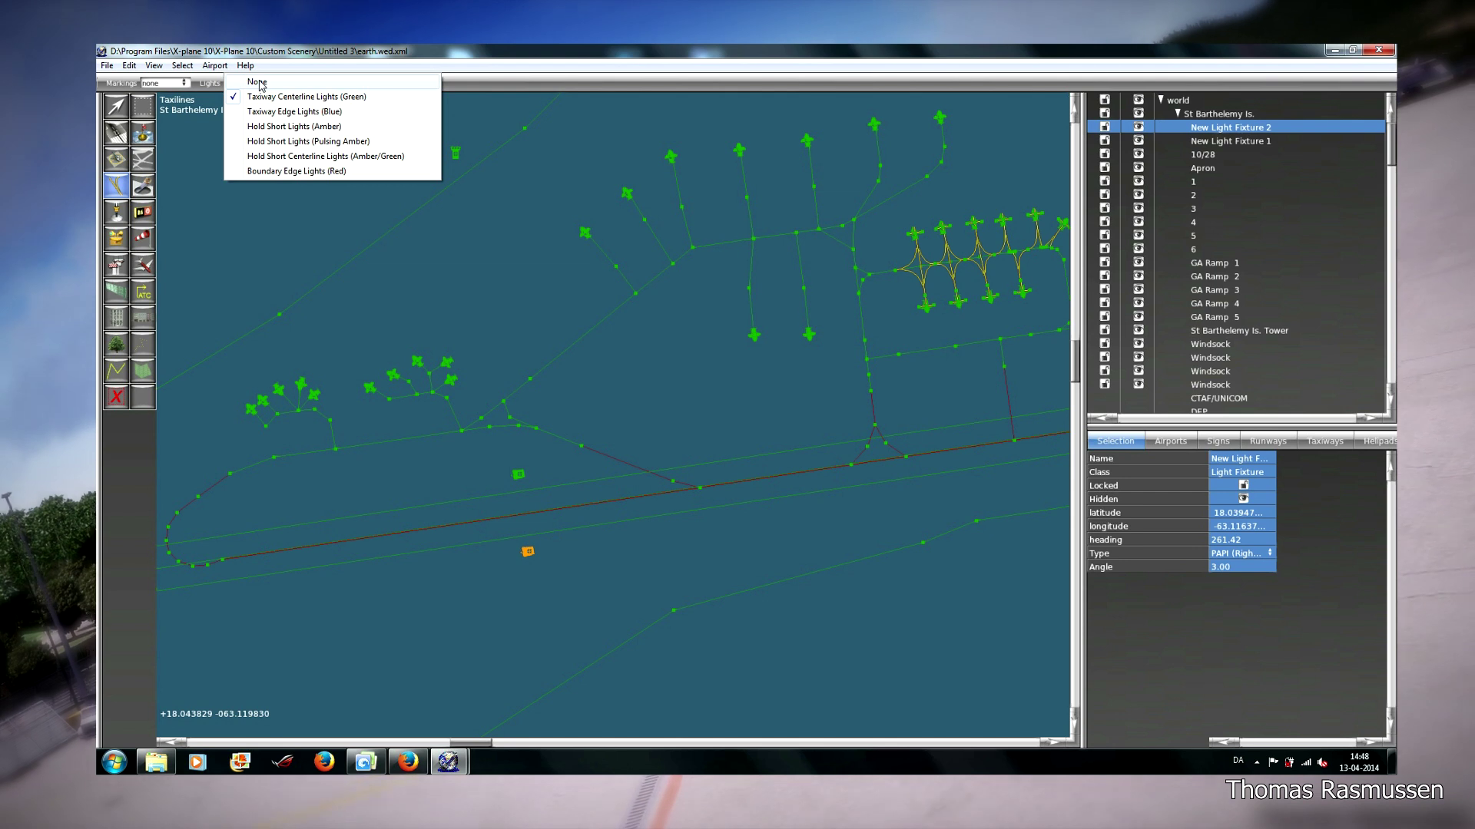
key(Escape)
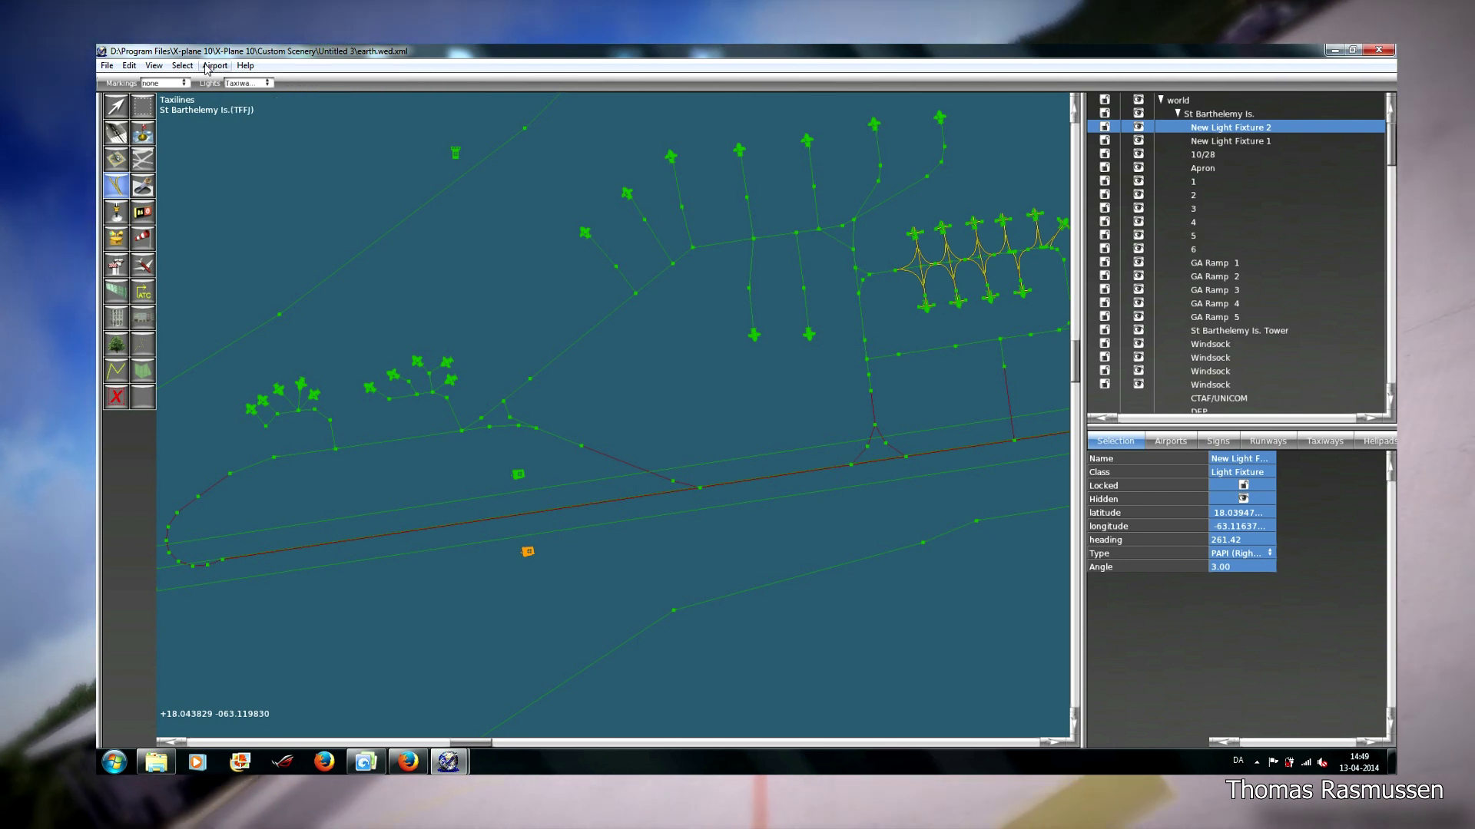
click(268, 83)
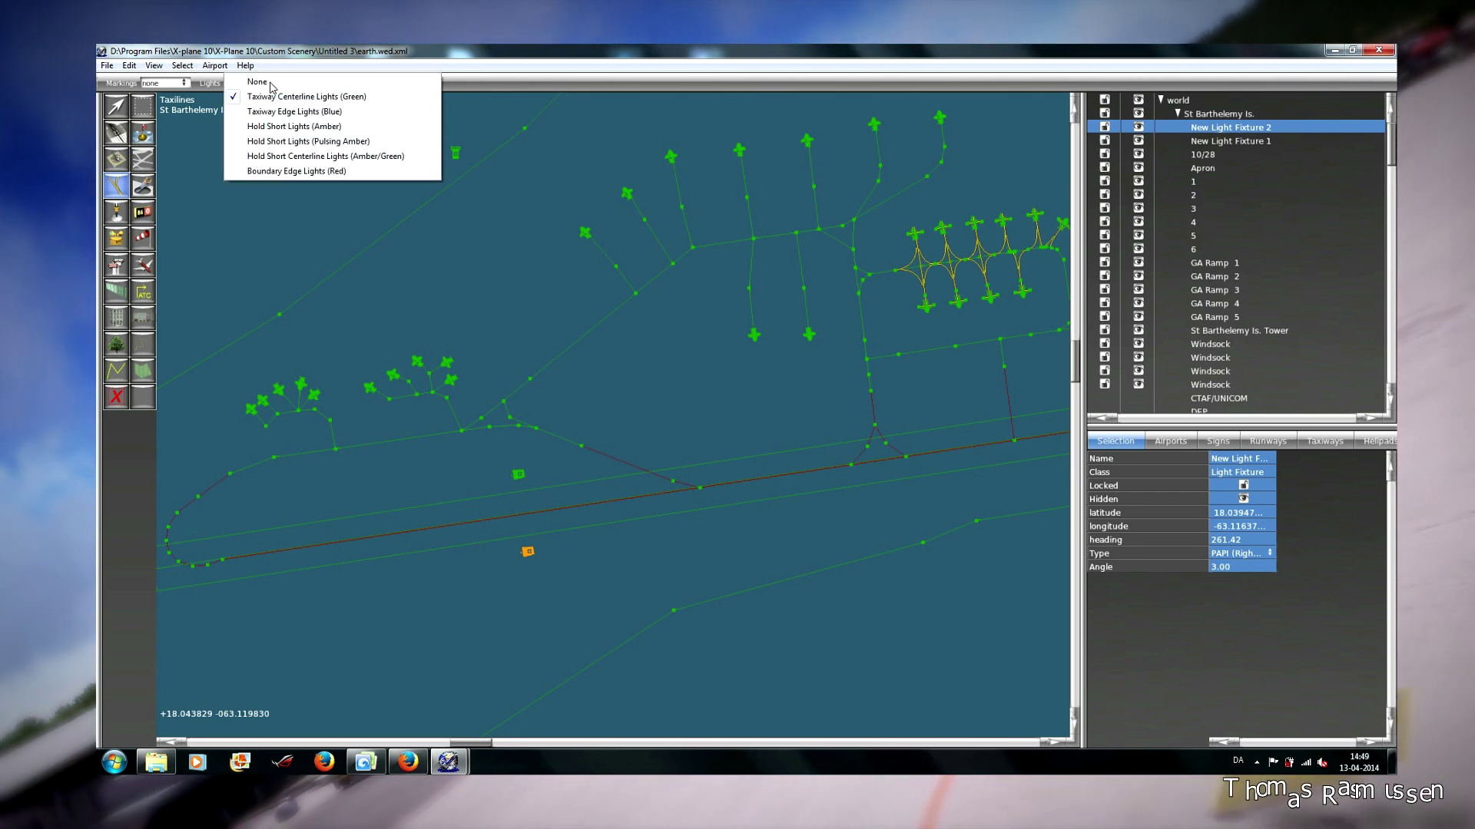
click(275, 97)
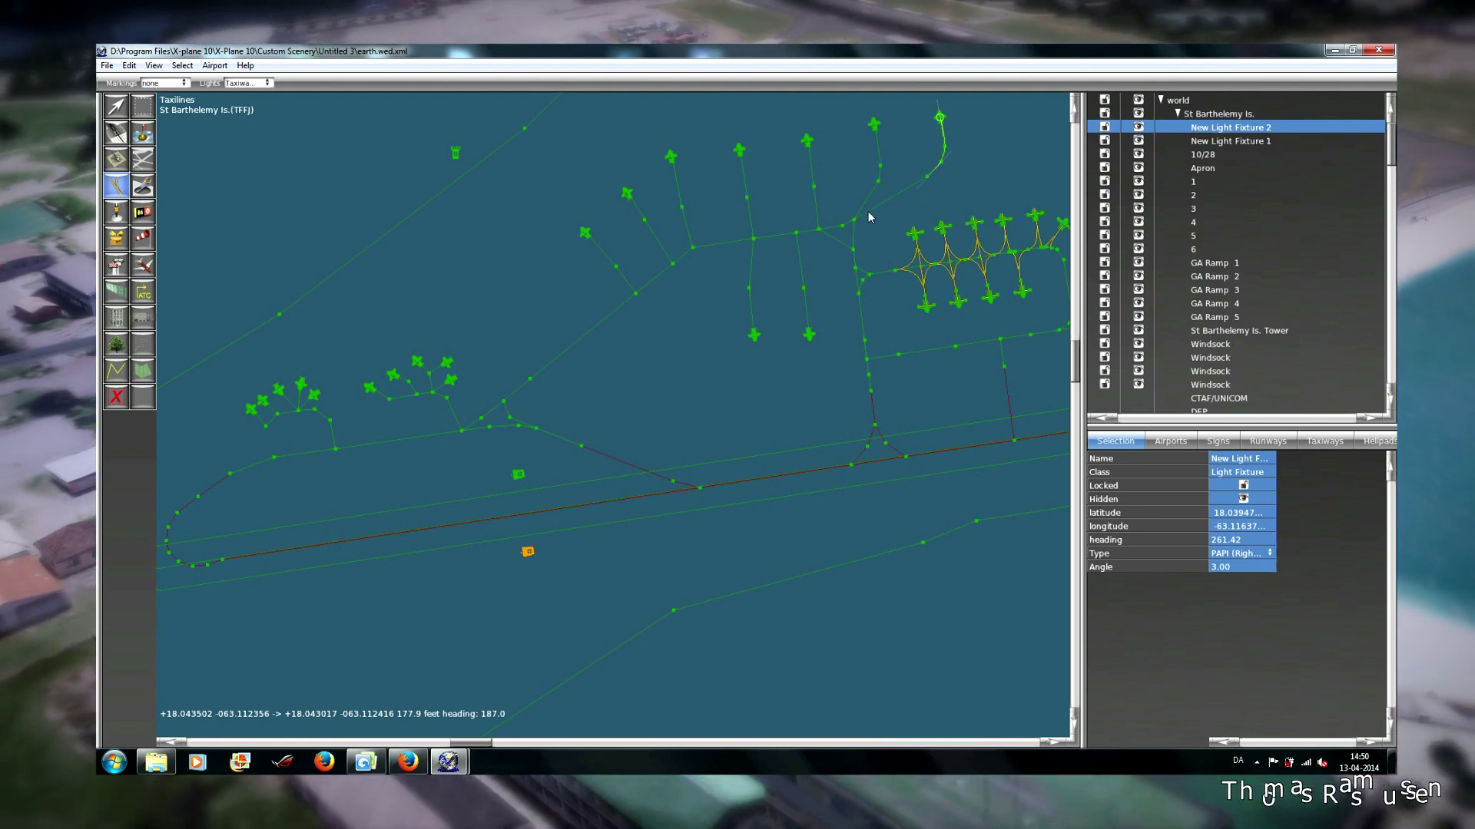
Draw a curved green-lit taxiline from the northern stand to the runway's western end.
drag(870, 217, 765, 244)
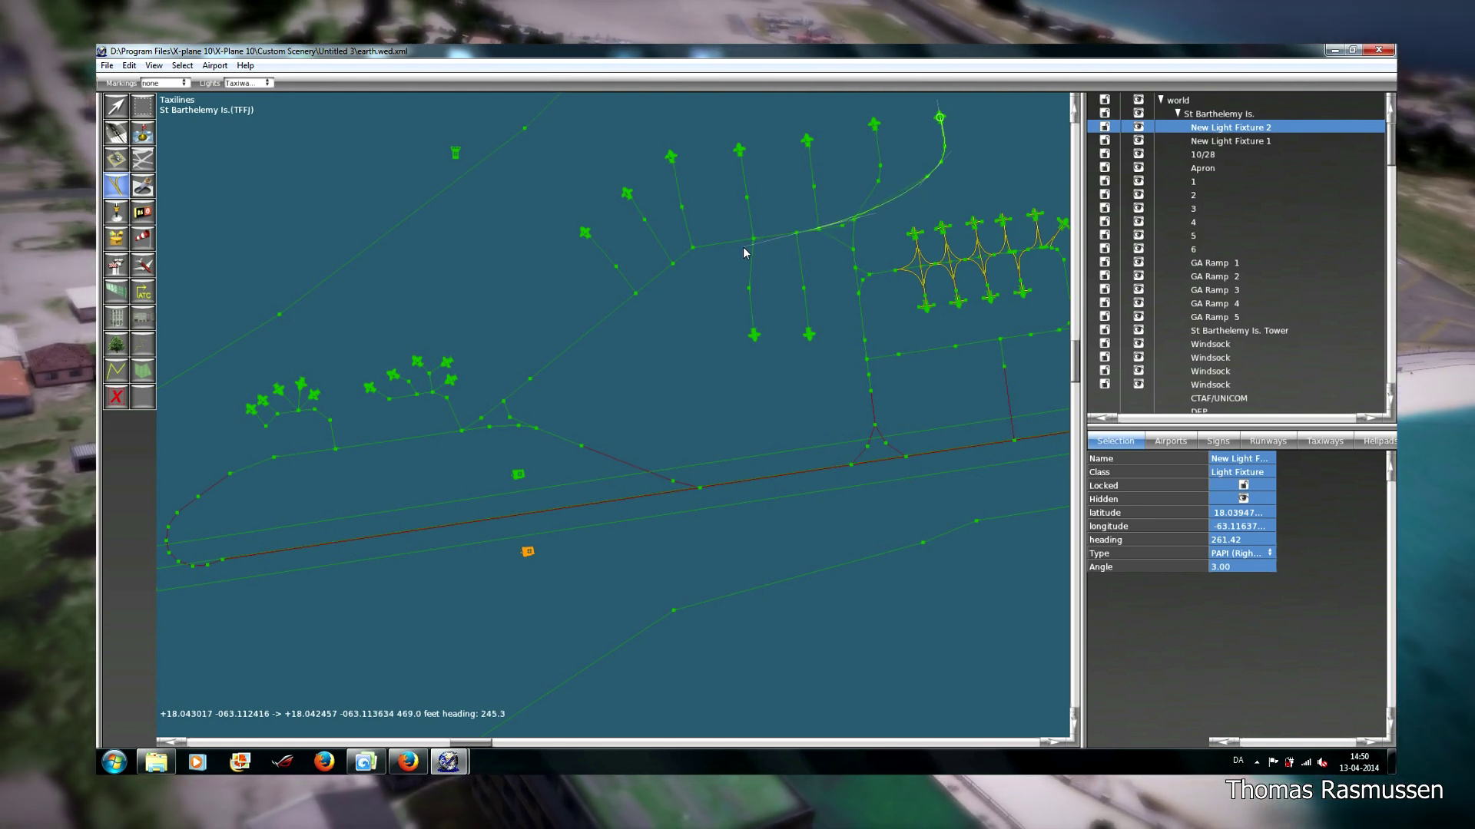
click(743, 252)
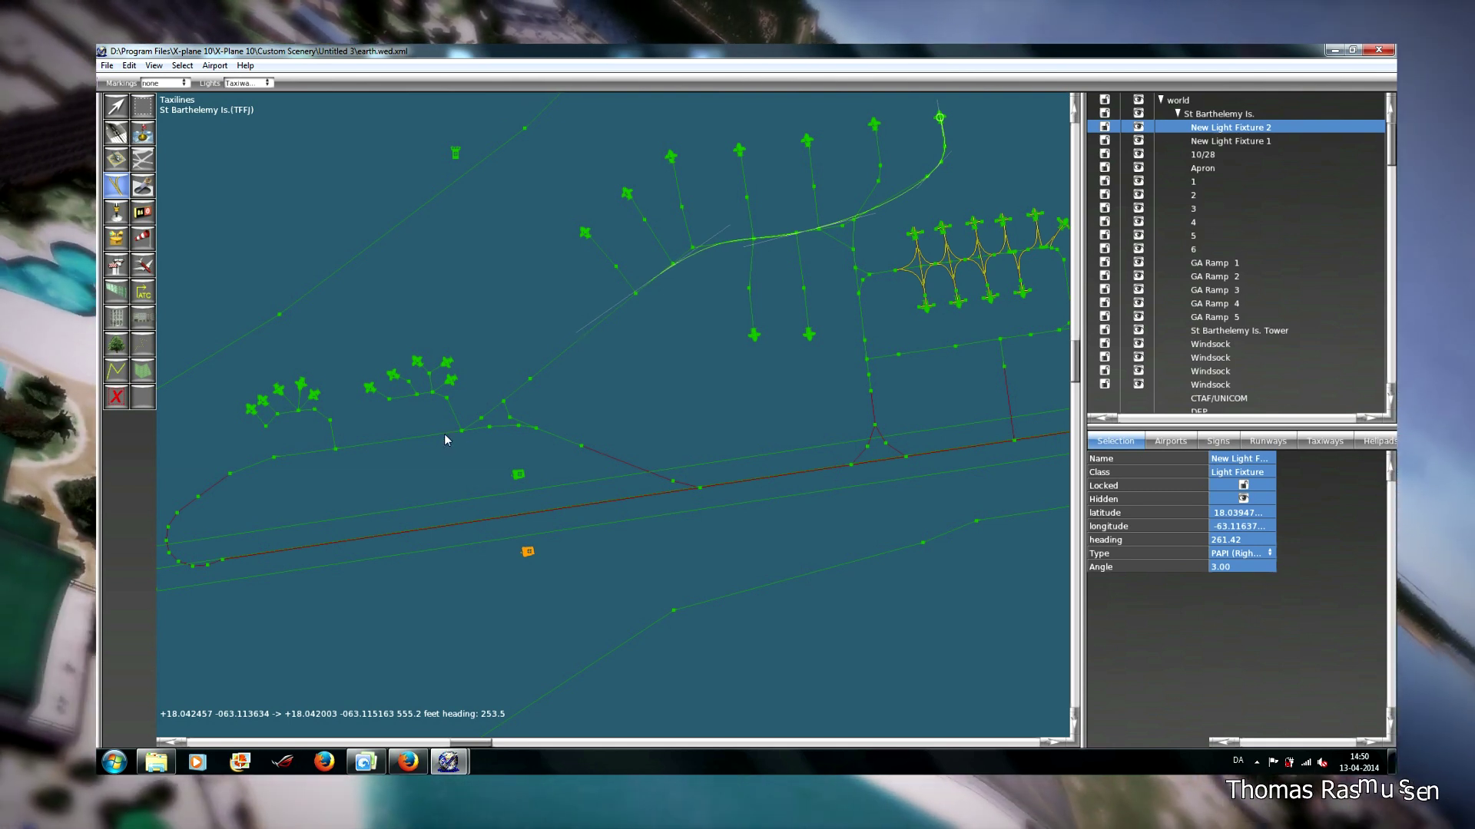
drag(445, 435, 364, 456)
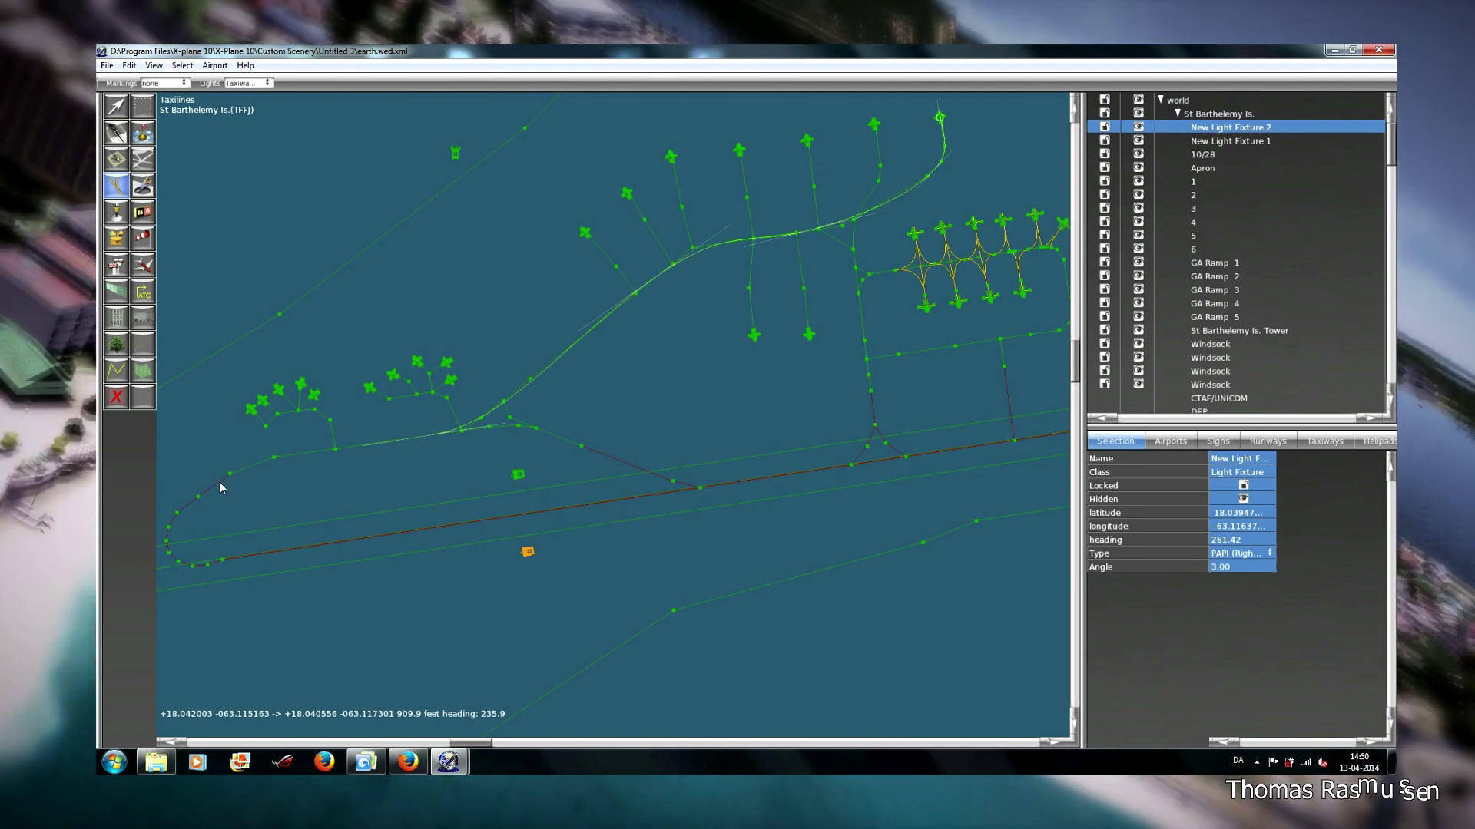
click(220, 483)
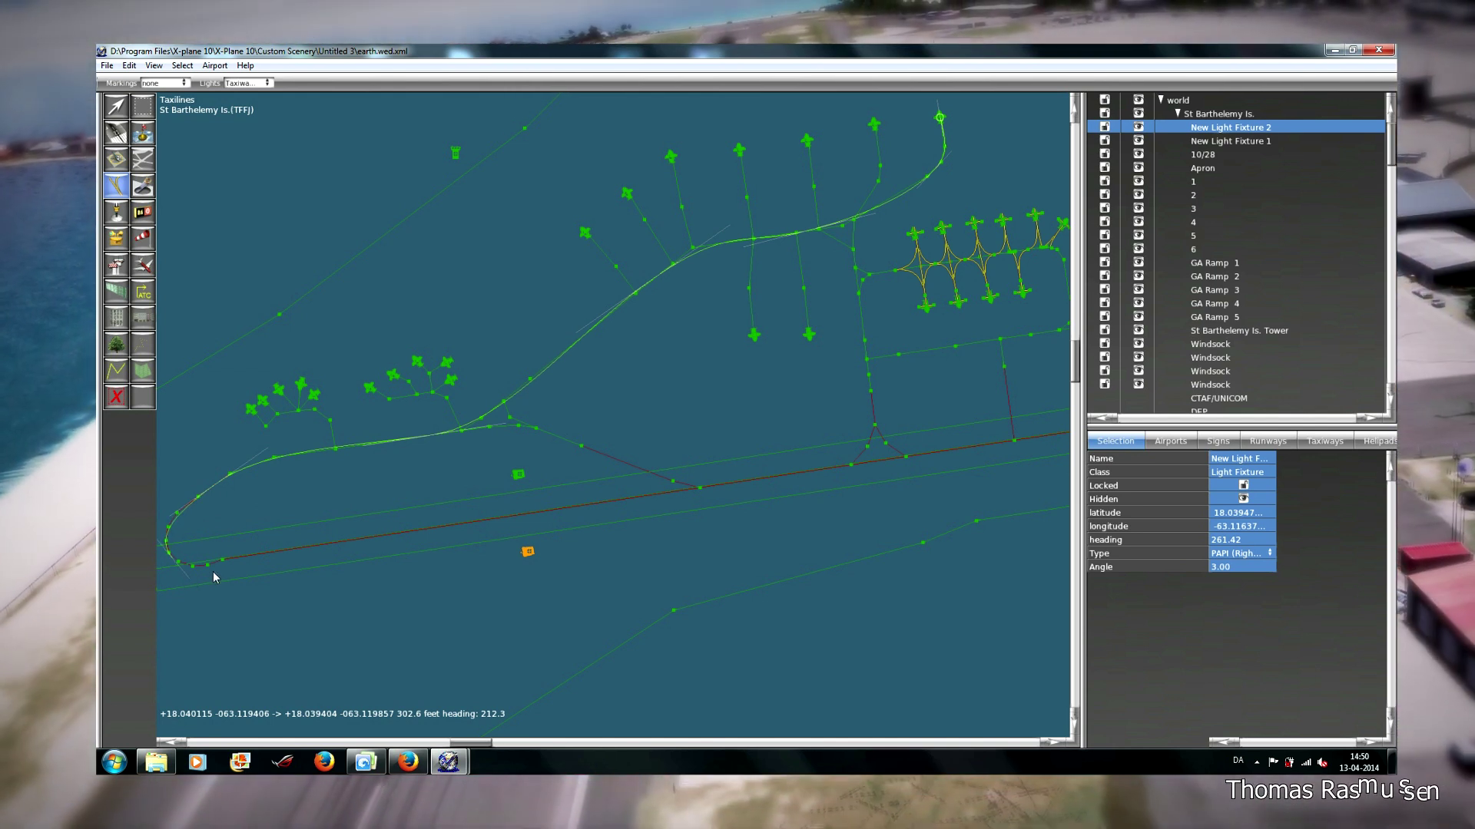
click(226, 563)
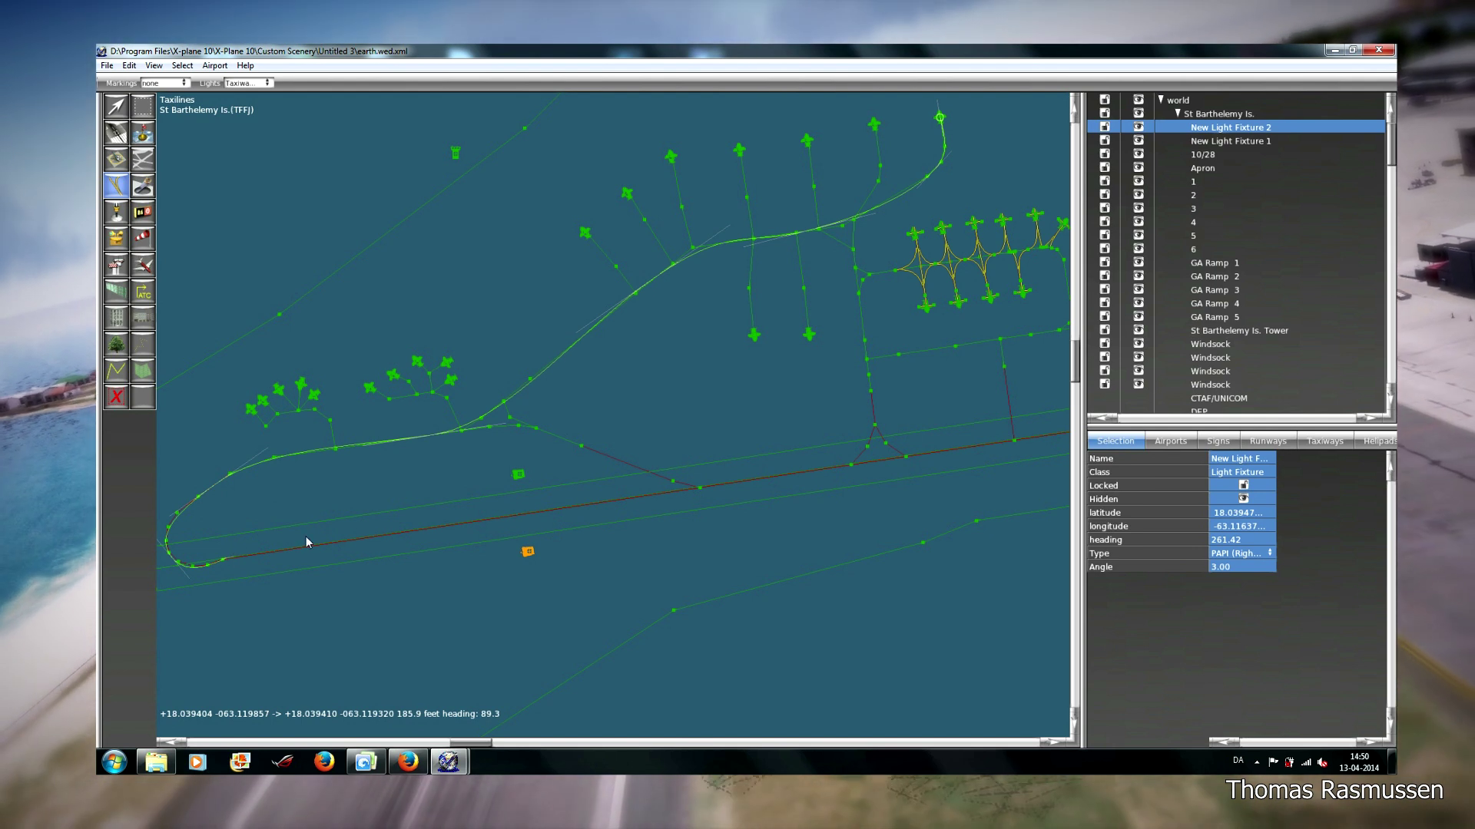
click(116, 106)
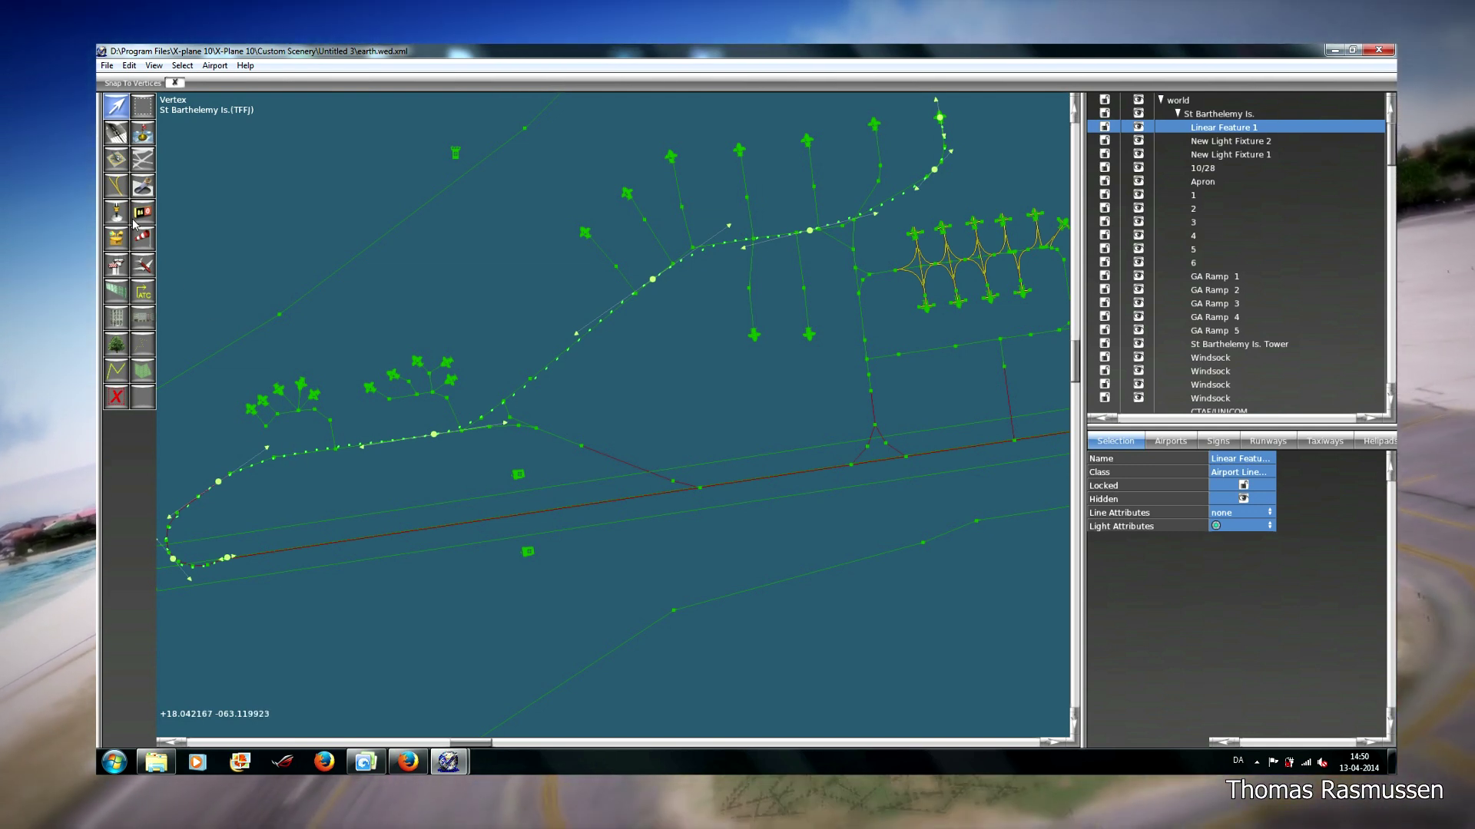
click(120, 189)
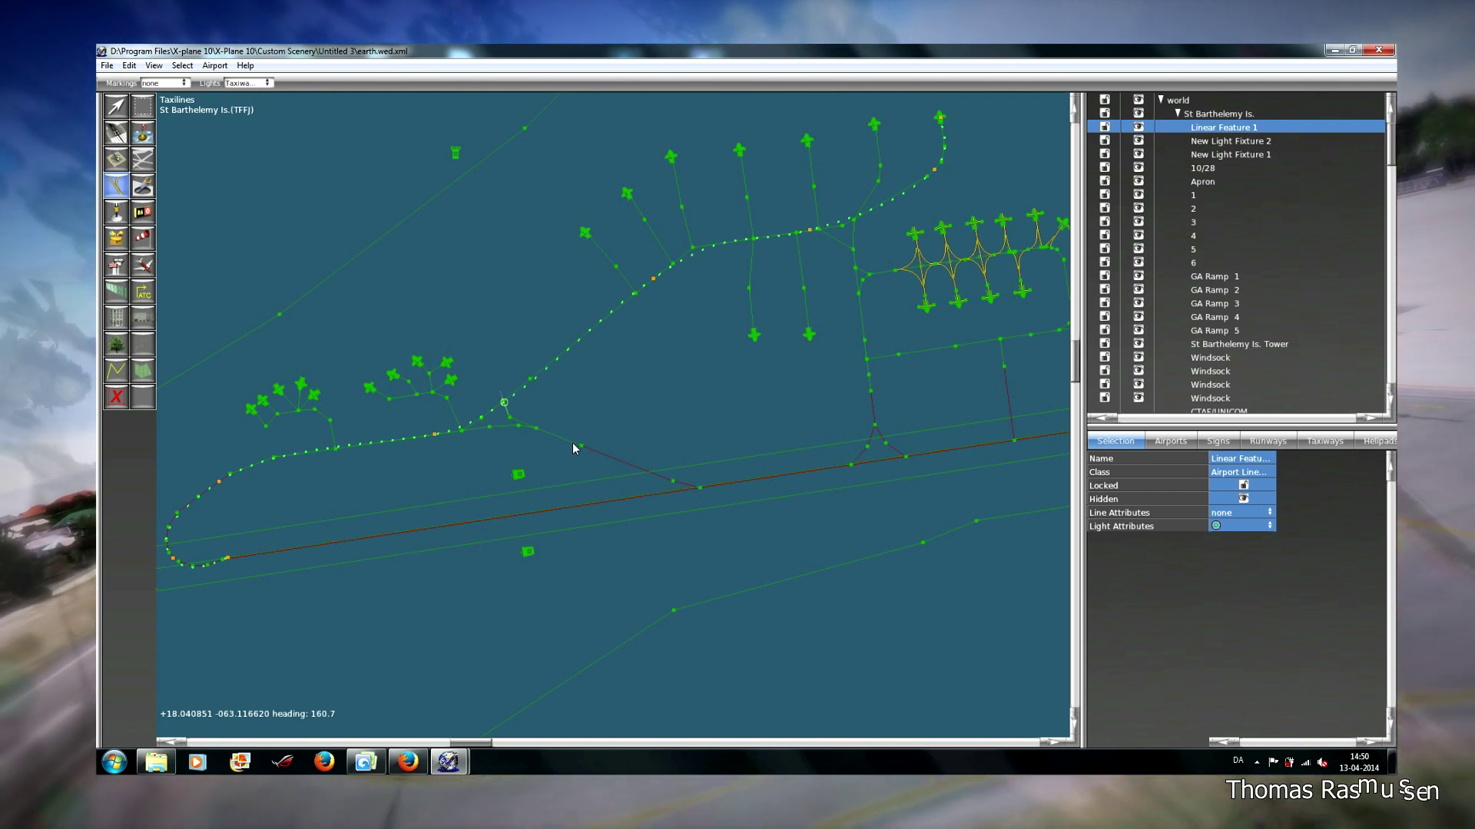
Draw the branch taxiline curving from the existing line down onto the runway's middle.
drag(573, 449, 621, 464)
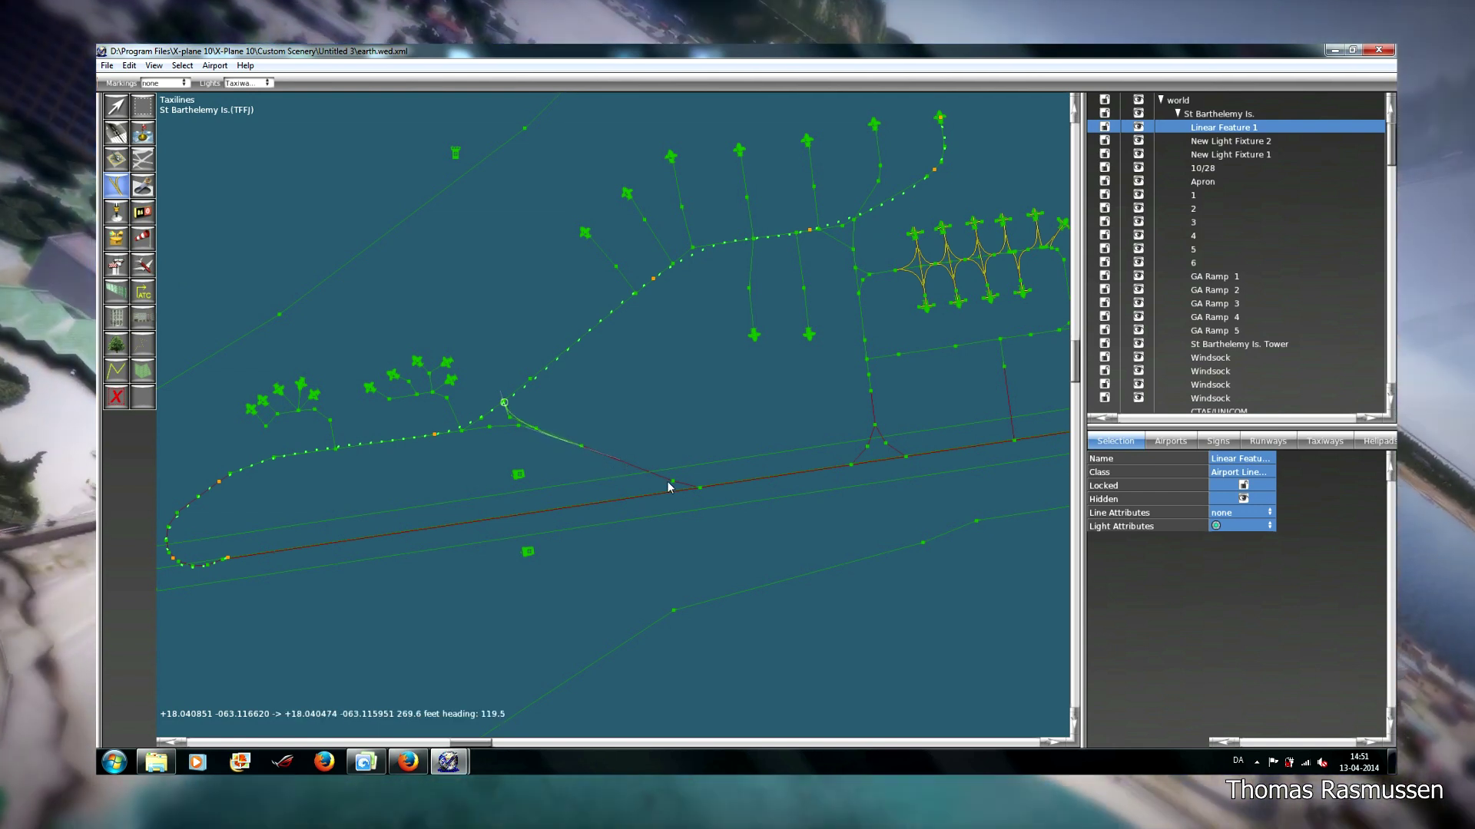
drag(705, 487, 756, 481)
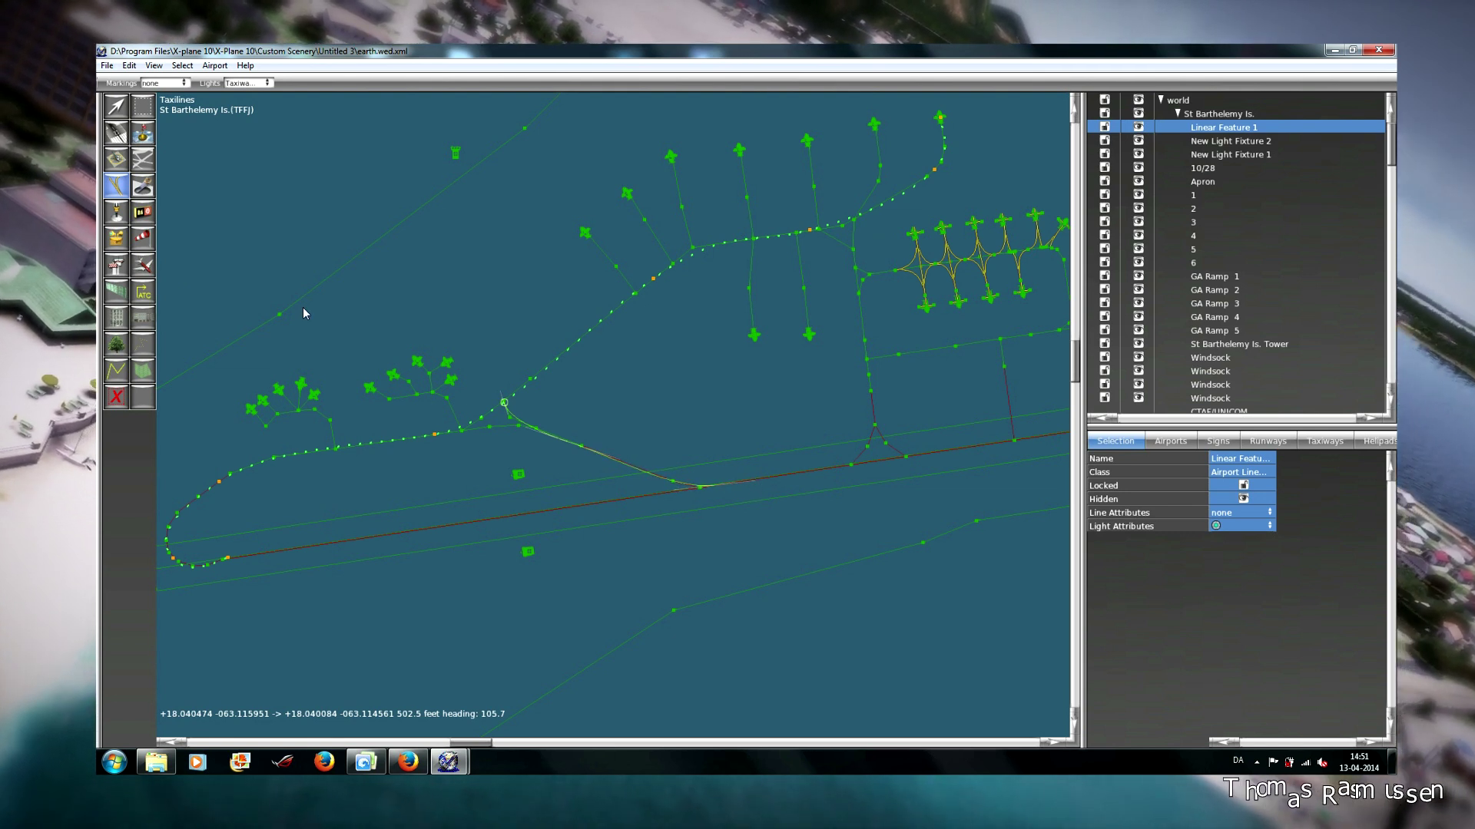
click(123, 115)
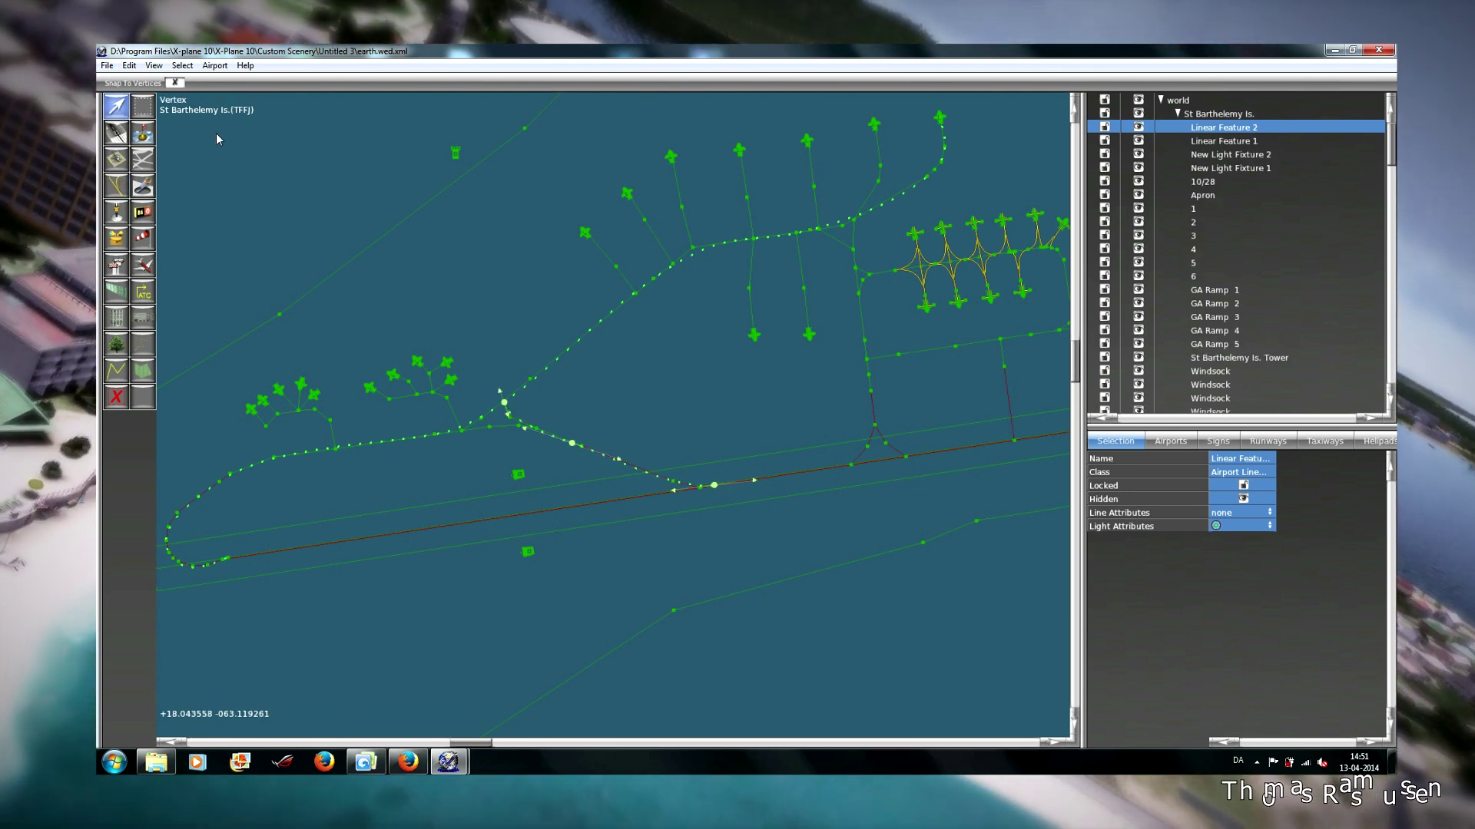
Add a short straight taxiline link at the branch junction.
click(119, 185)
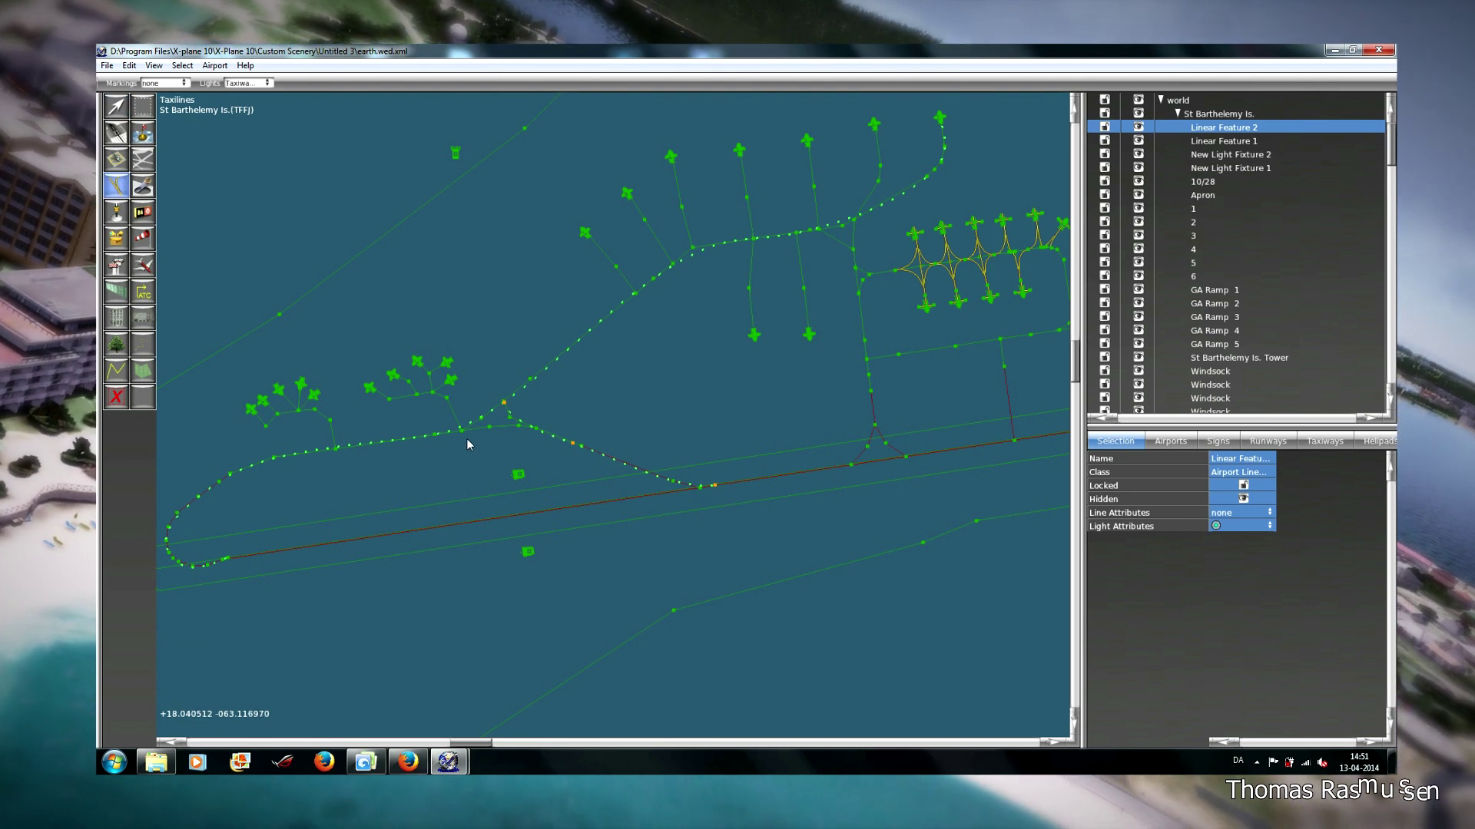
click(446, 431)
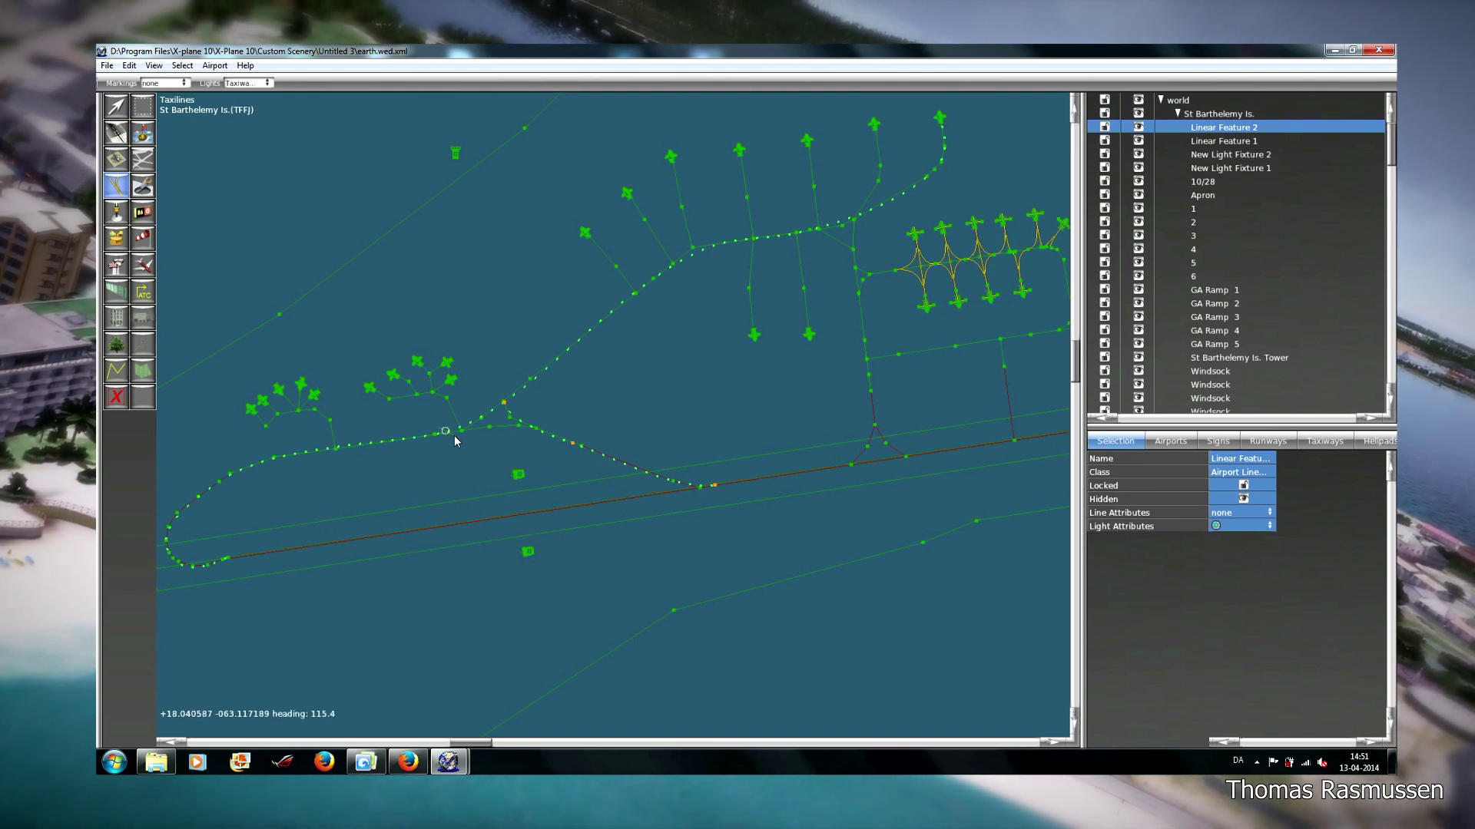
click(544, 433)
key(Return)
key(v)
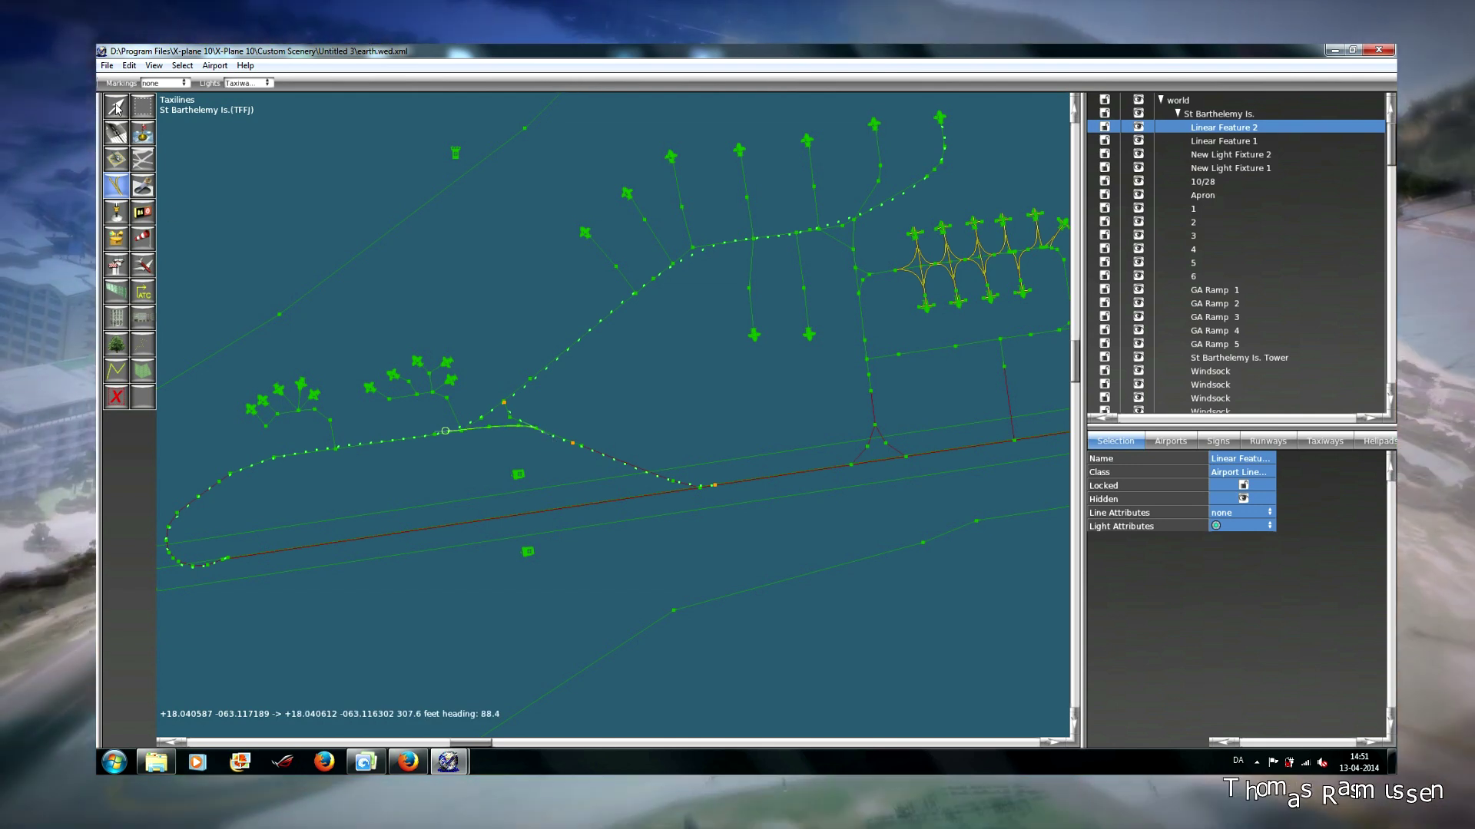
Draw the eastern taxiline, curving its end onto the runway.
click(119, 186)
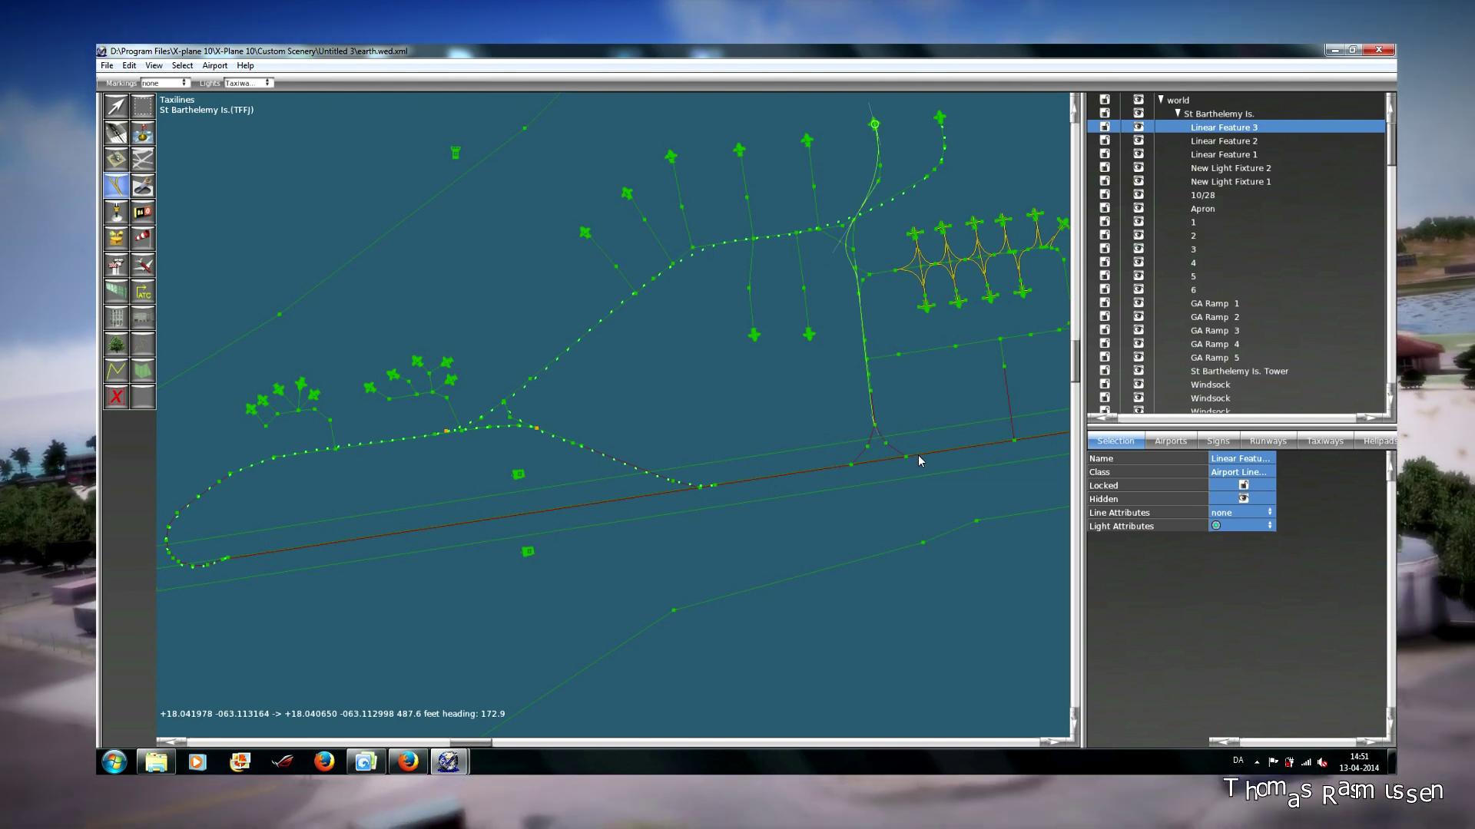
drag(927, 451, 946, 455)
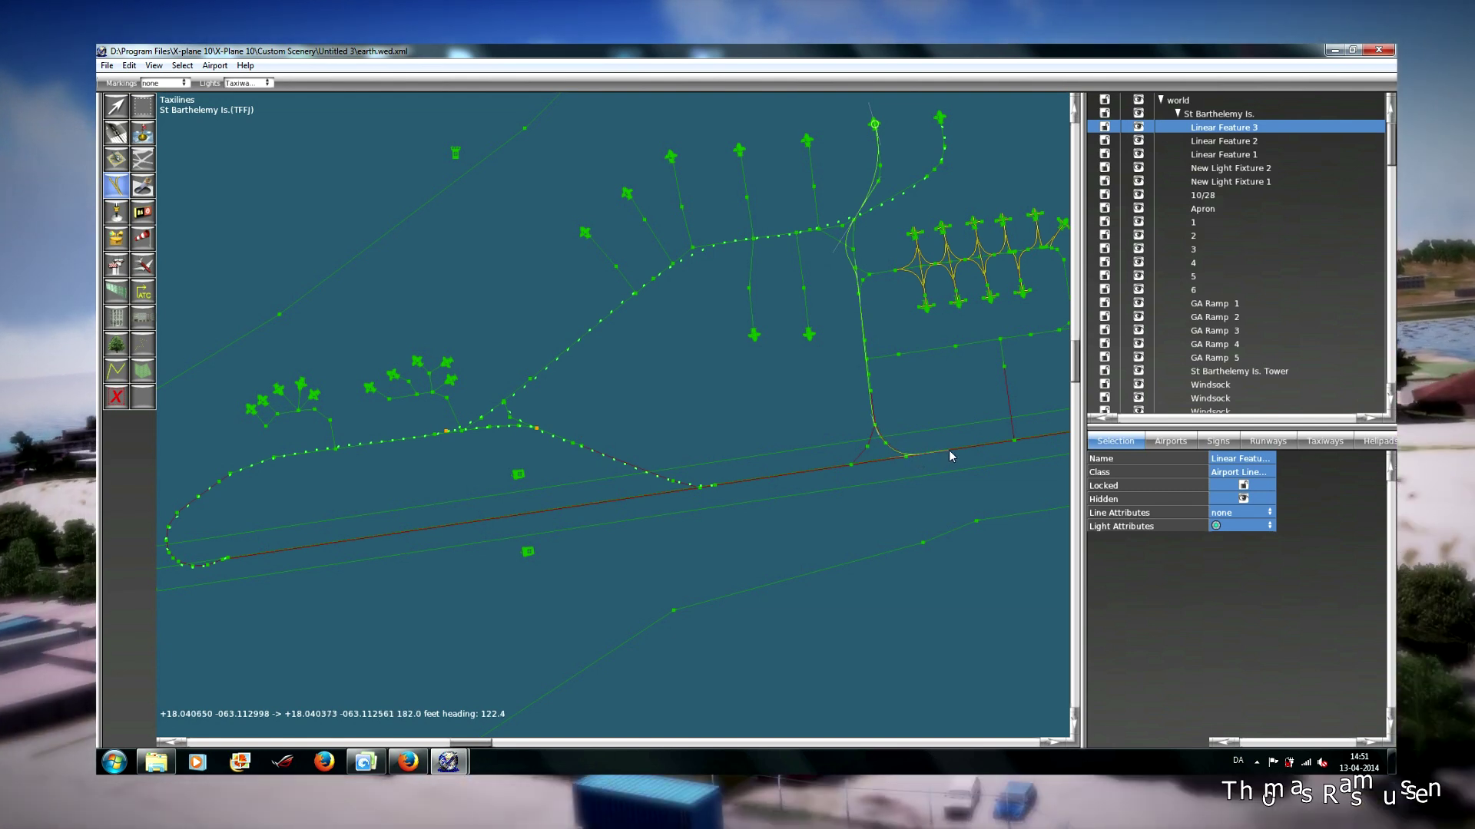
key(Return)
key(v)
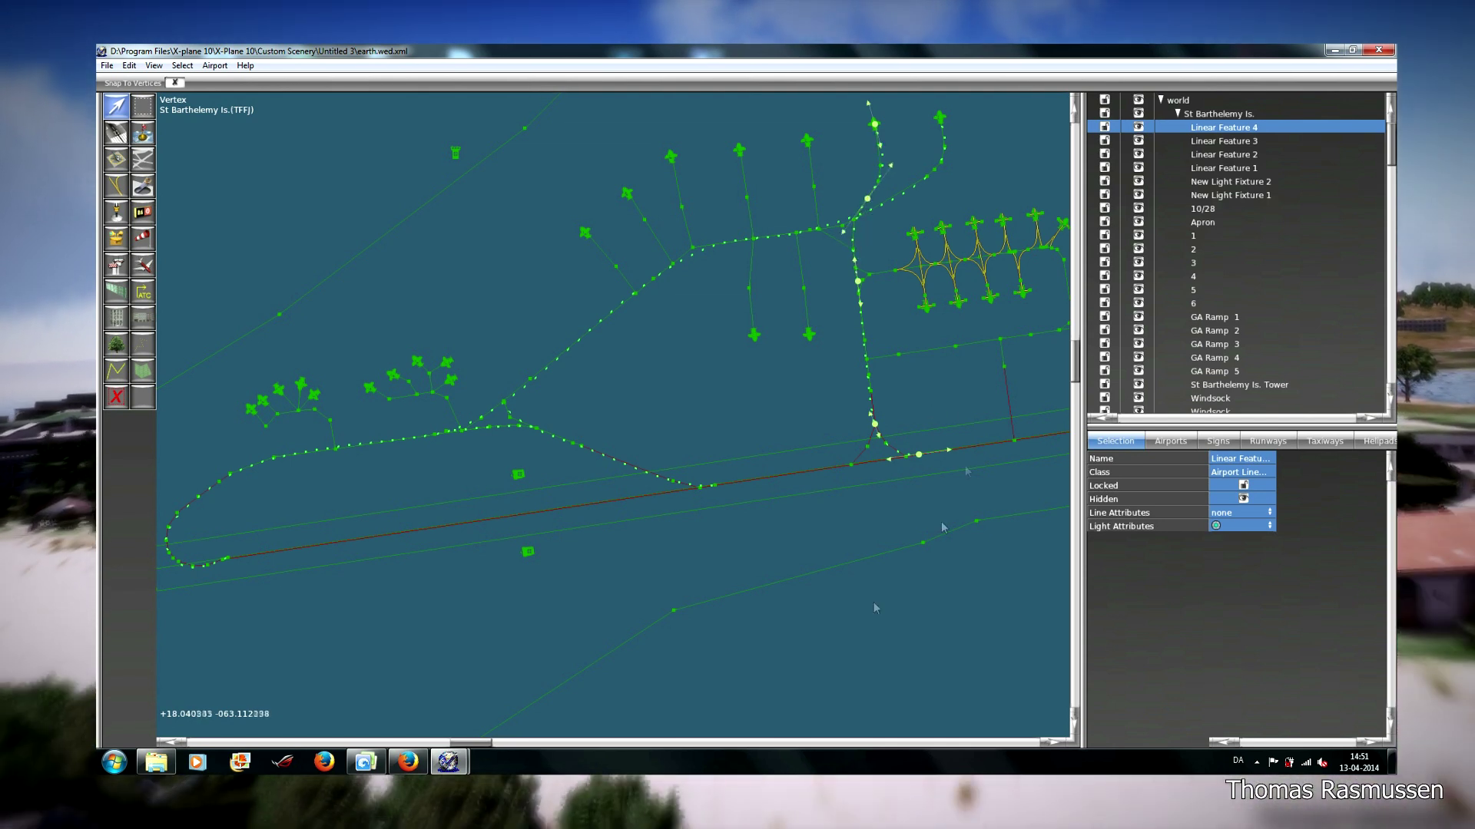
Open the Pick Overlay Image picker from the View menu.
scroll(484, 415, down, 2)
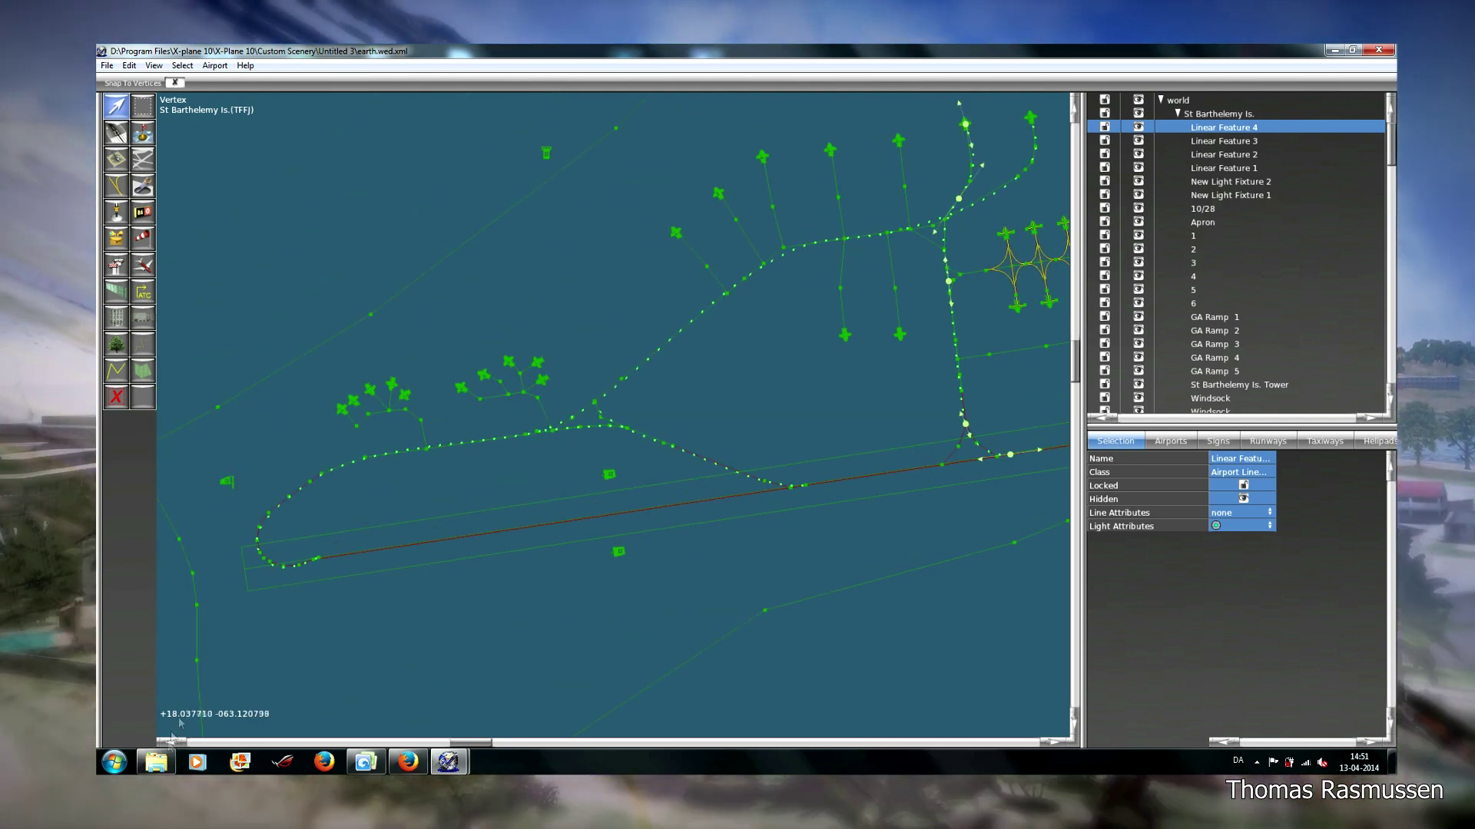
click(129, 66)
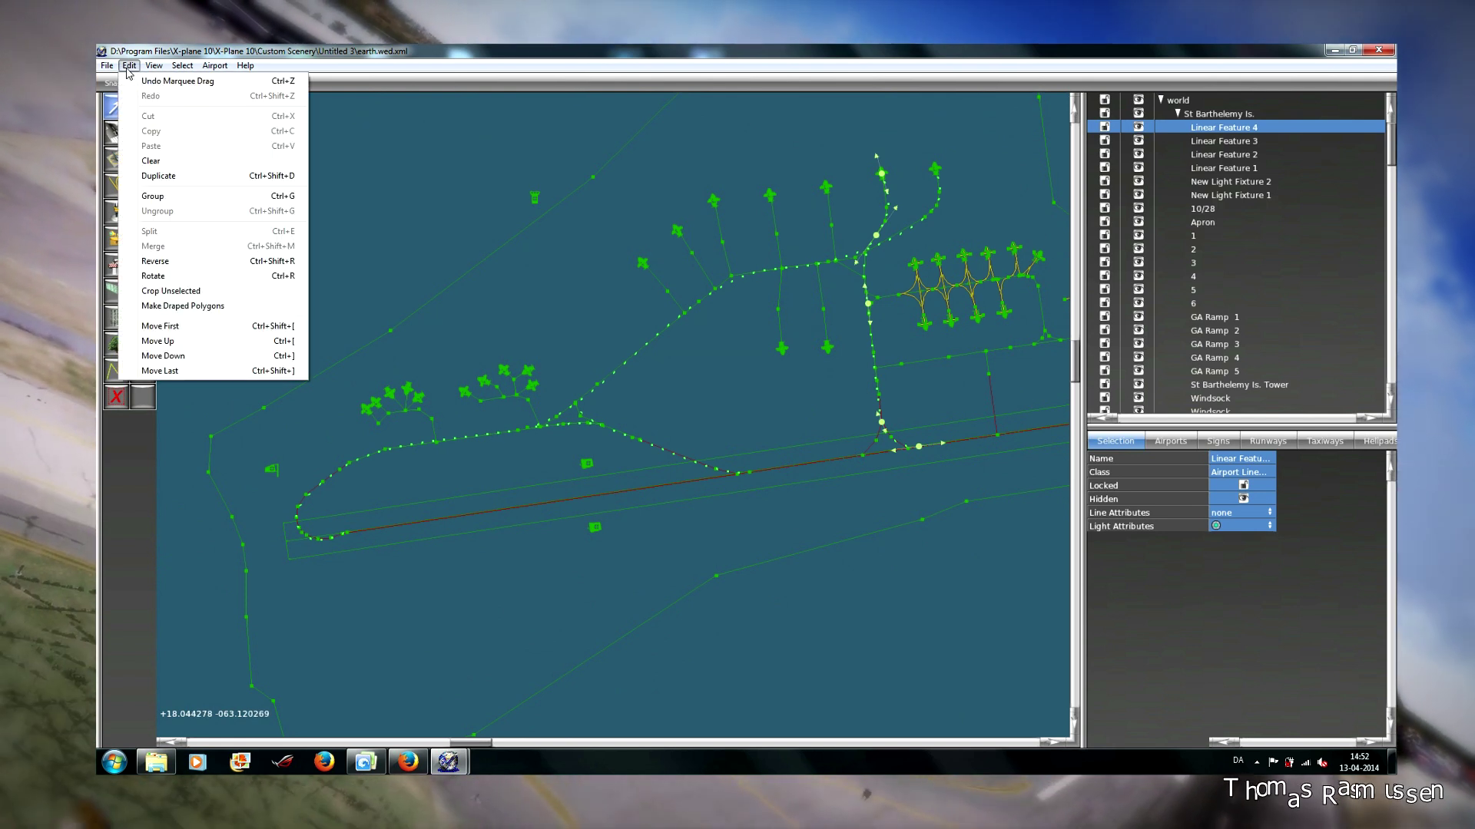
mouse_move(215, 67)
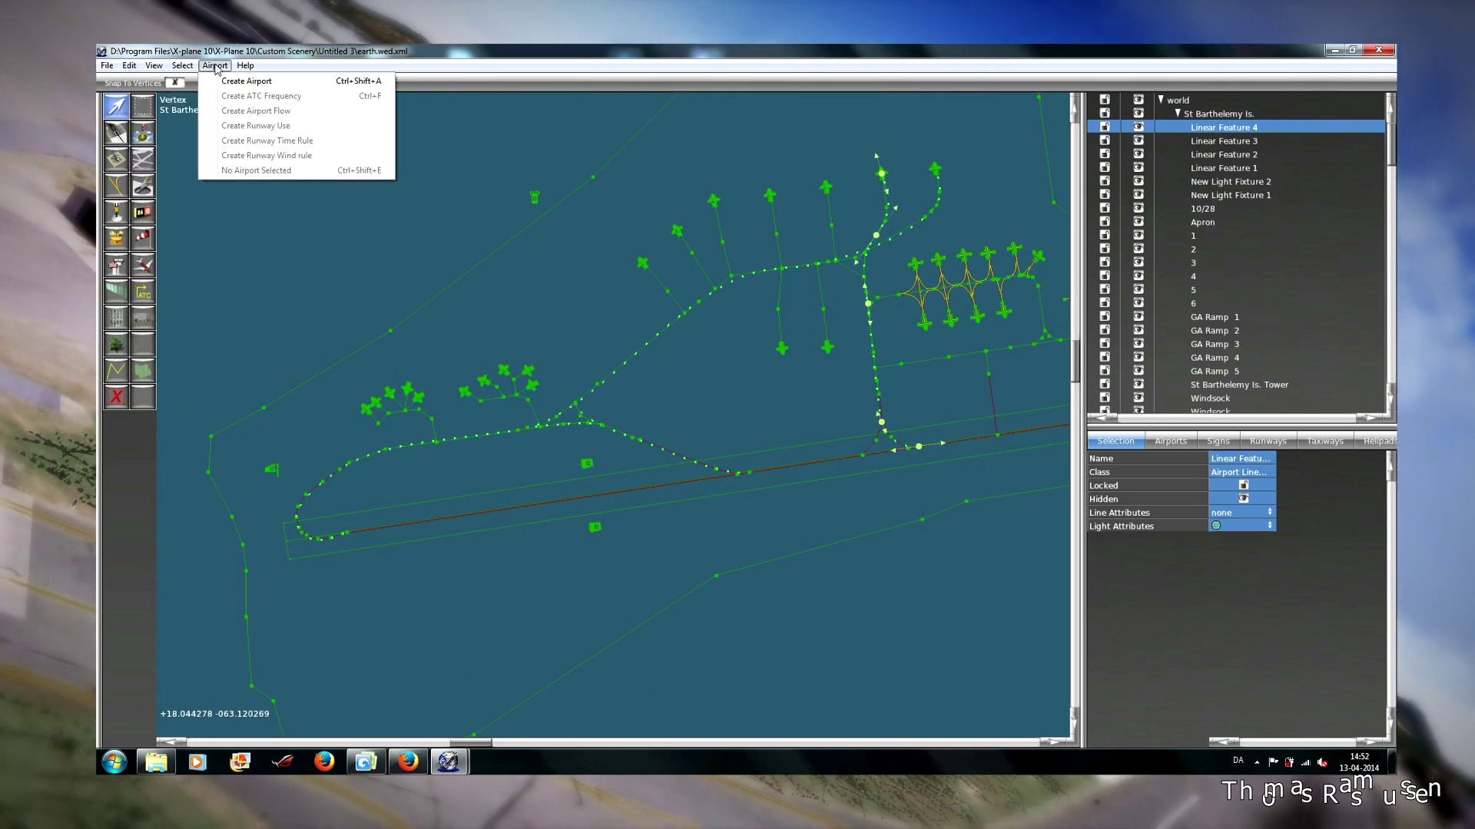
mouse_move(154, 66)
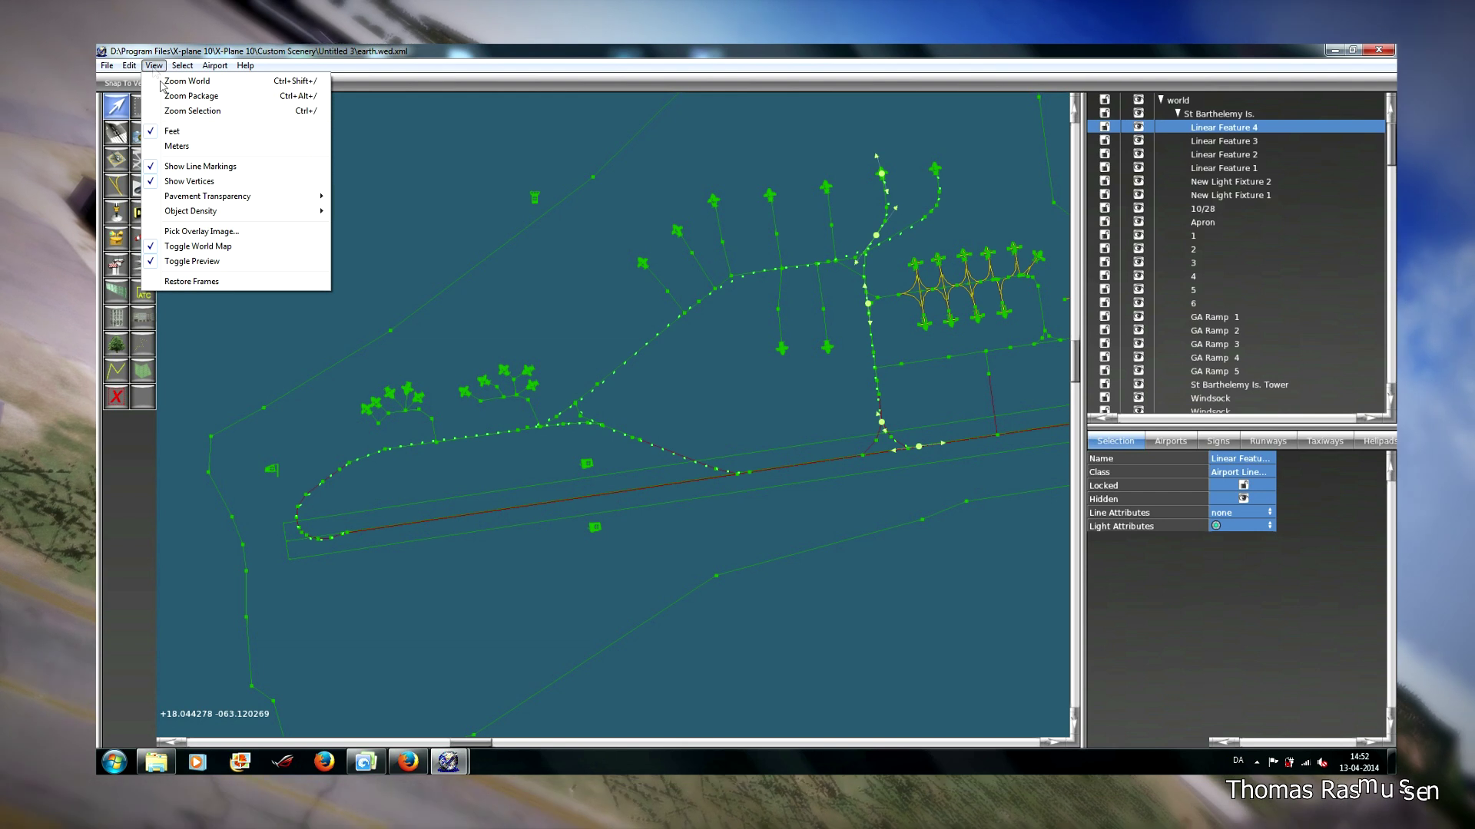
click(198, 231)
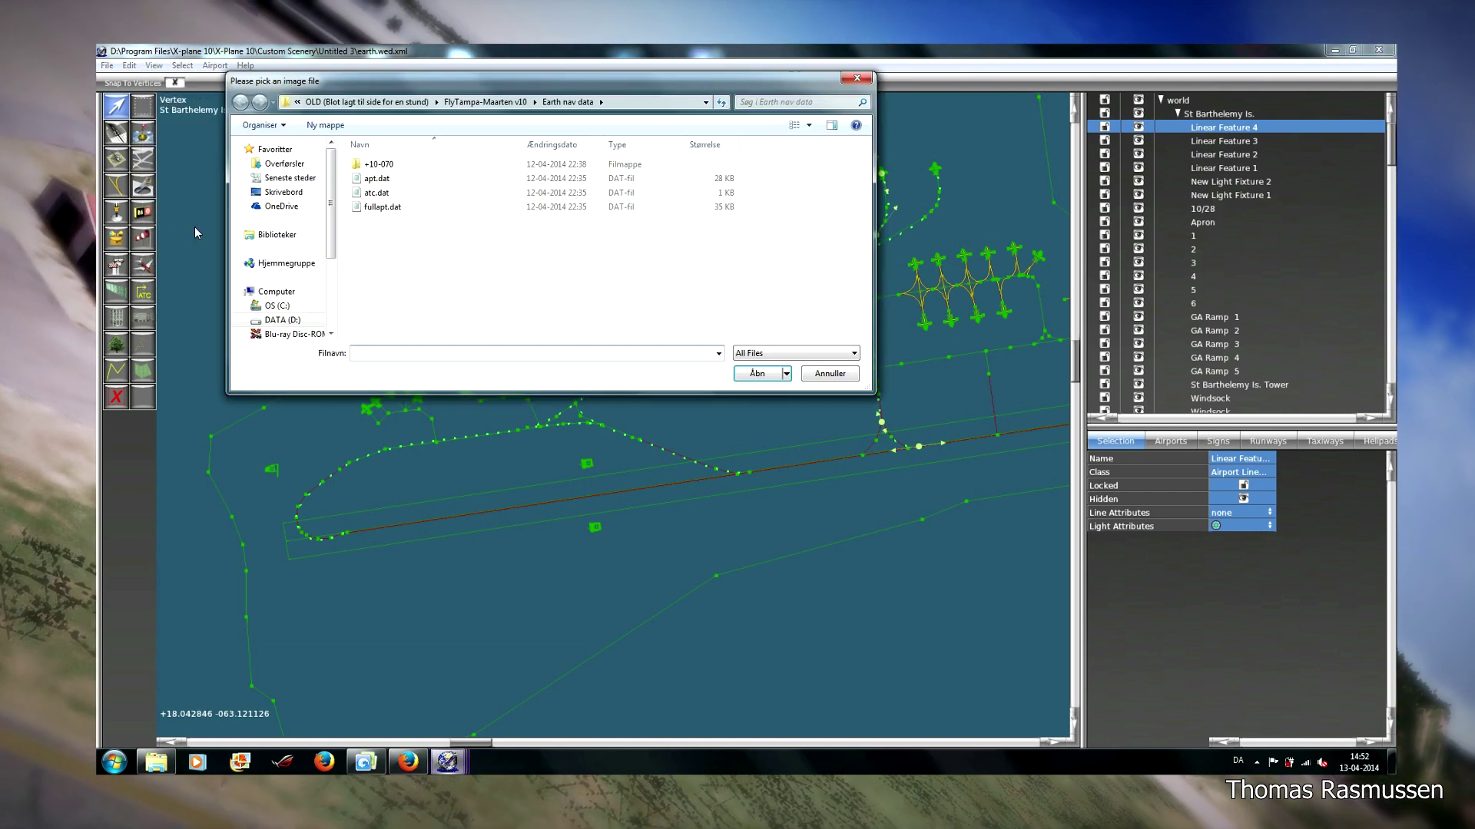
Load Maartenbck.jpg from the Skrivebord (Desktop) folder as the overlay image.
click(282, 192)
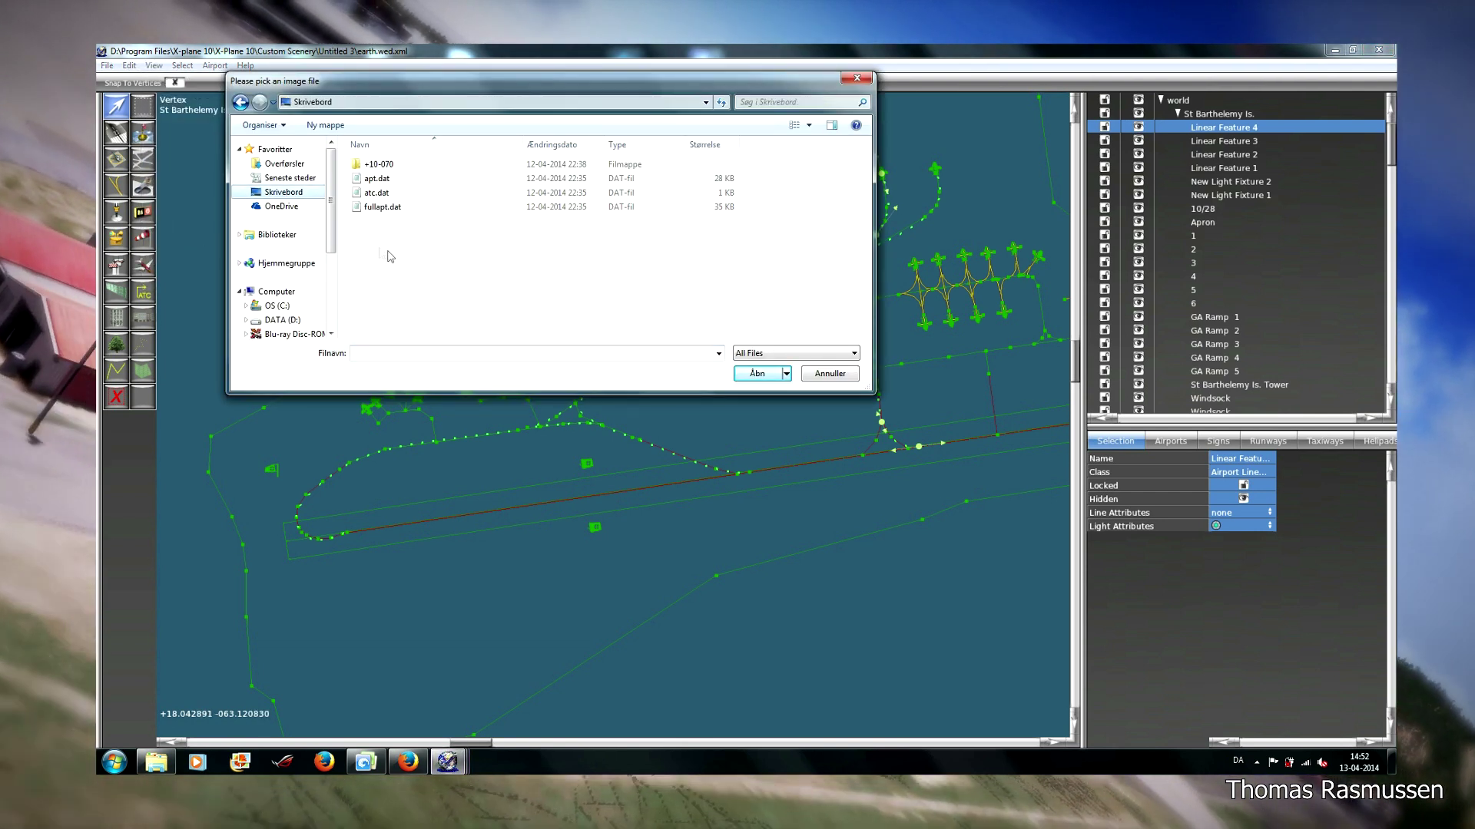
scroll(492, 235, down, 3)
click(454, 237)
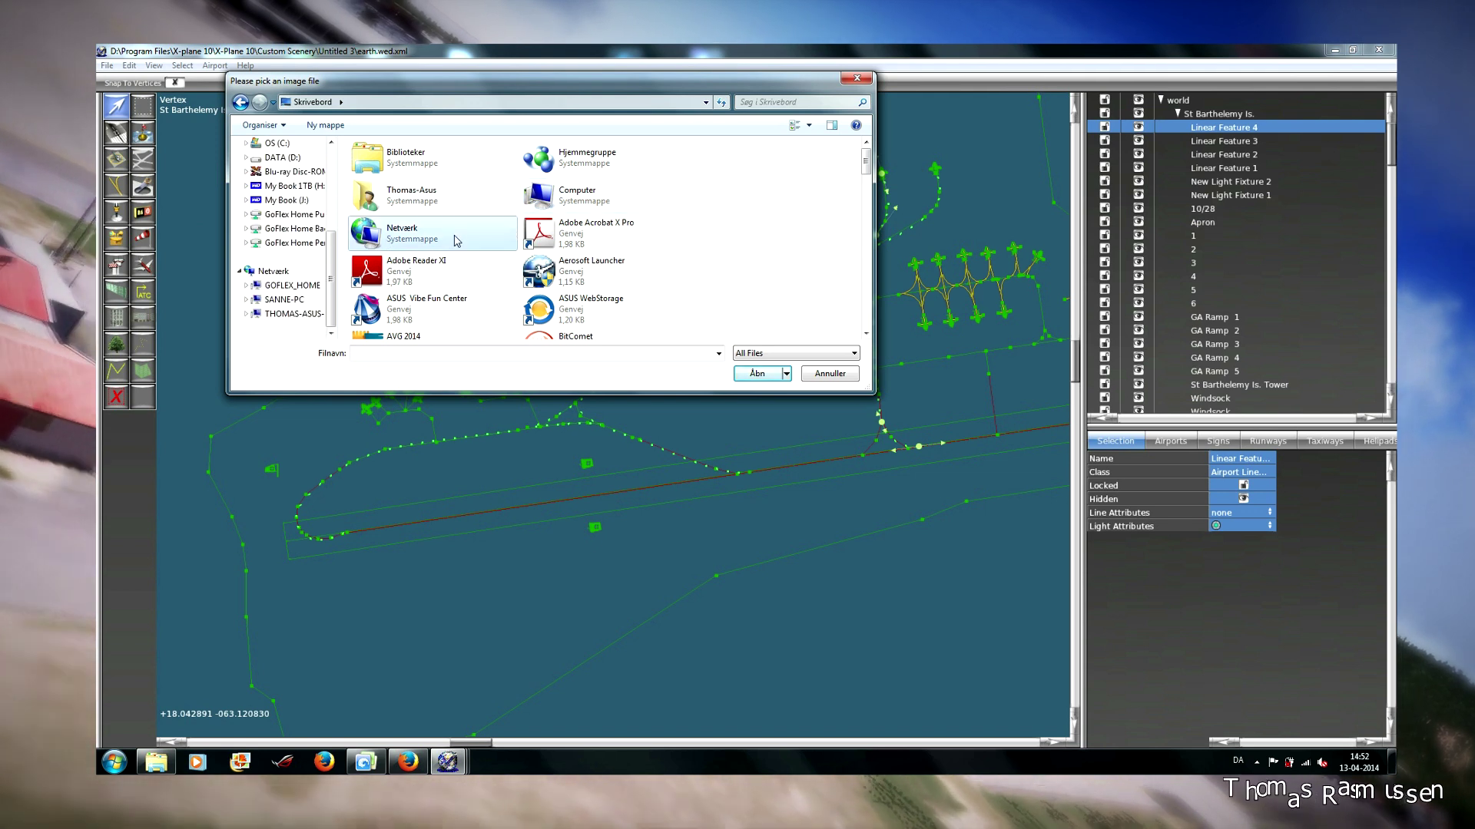
scroll(454, 238, down, 5)
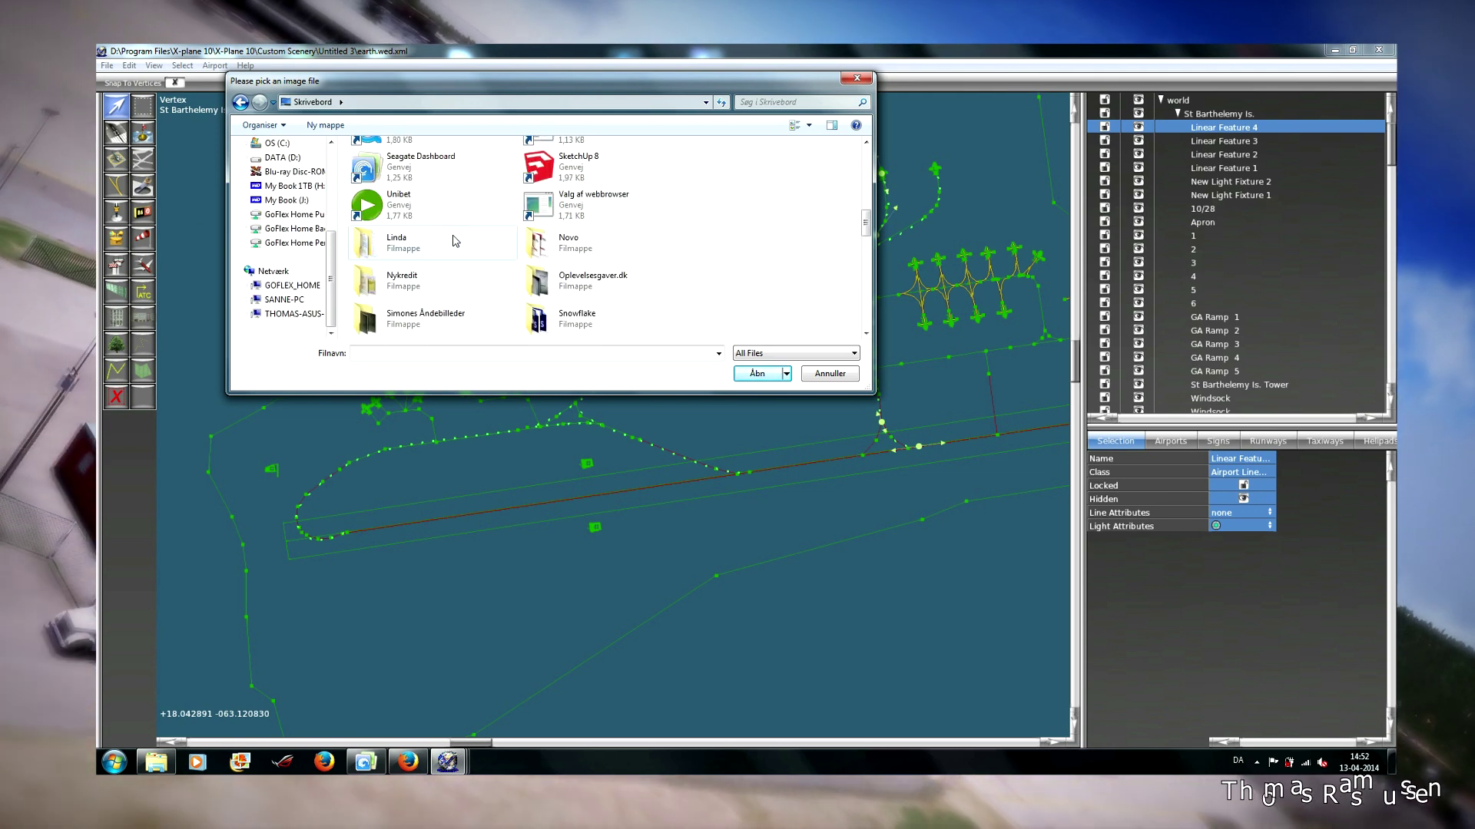
scroll(454, 241, down, 2)
scroll(458, 243, down, 2)
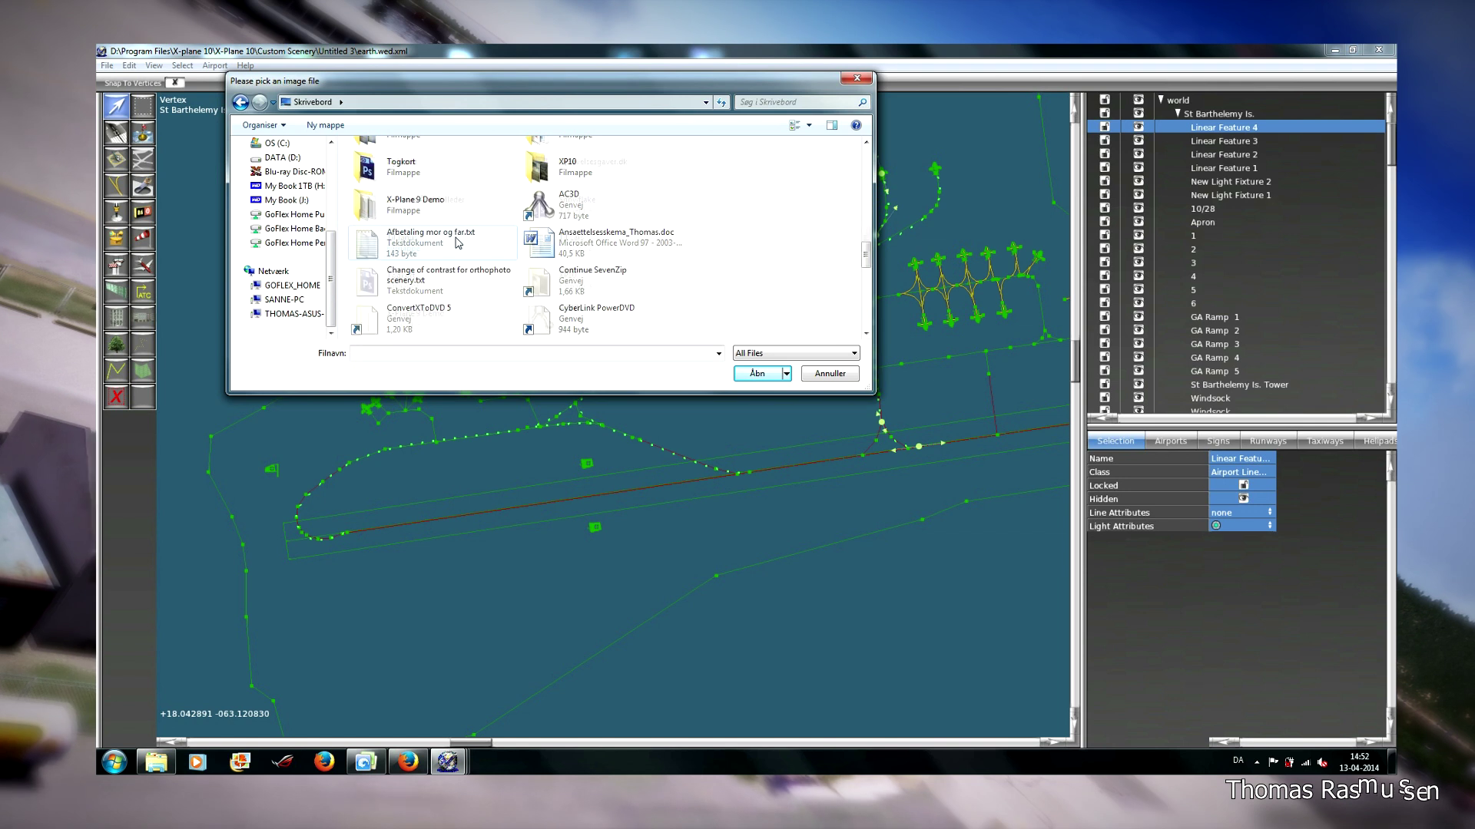
scroll(460, 242, down, 2)
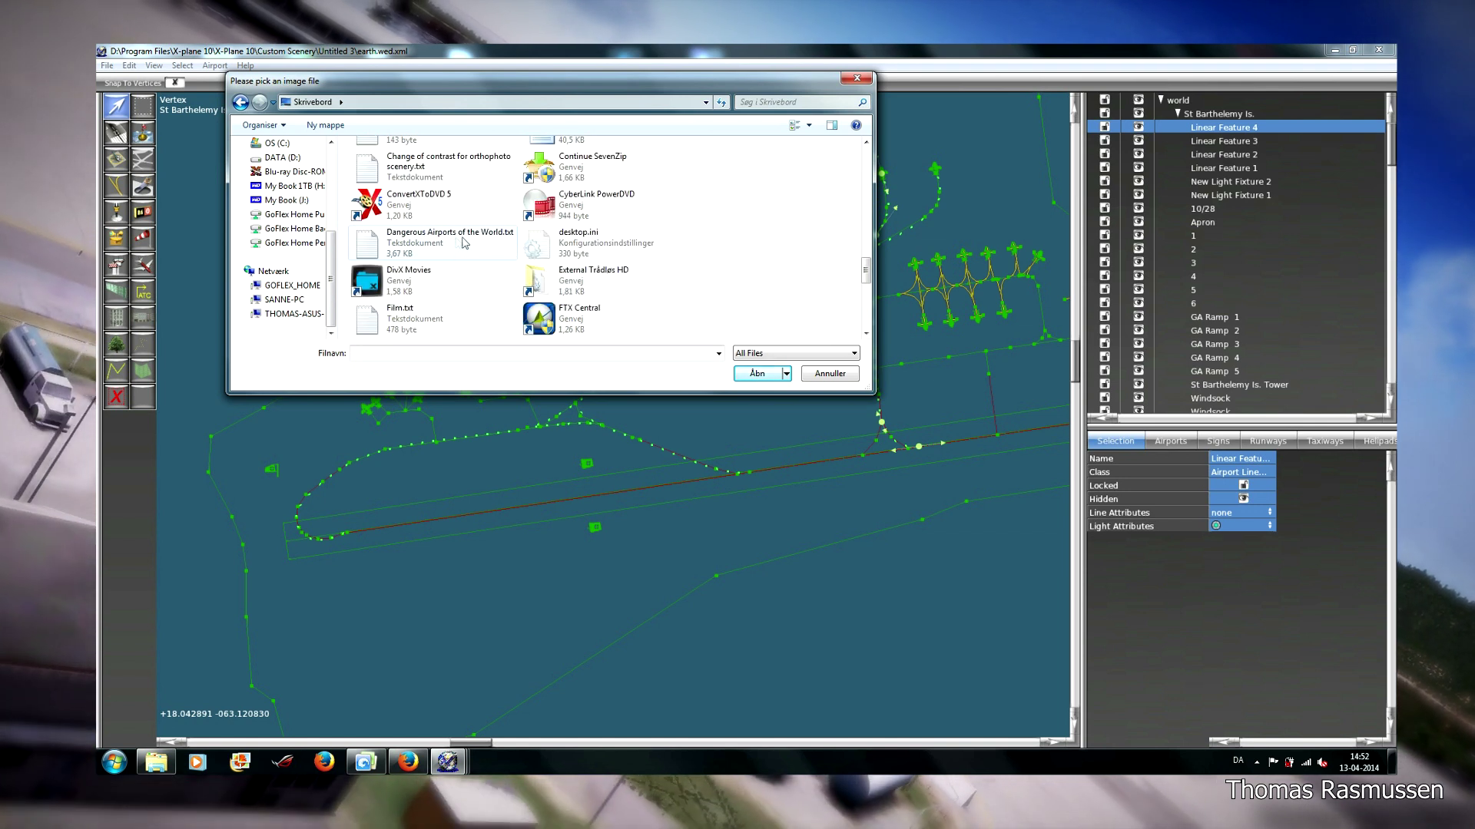
scroll(522, 247, down, 2)
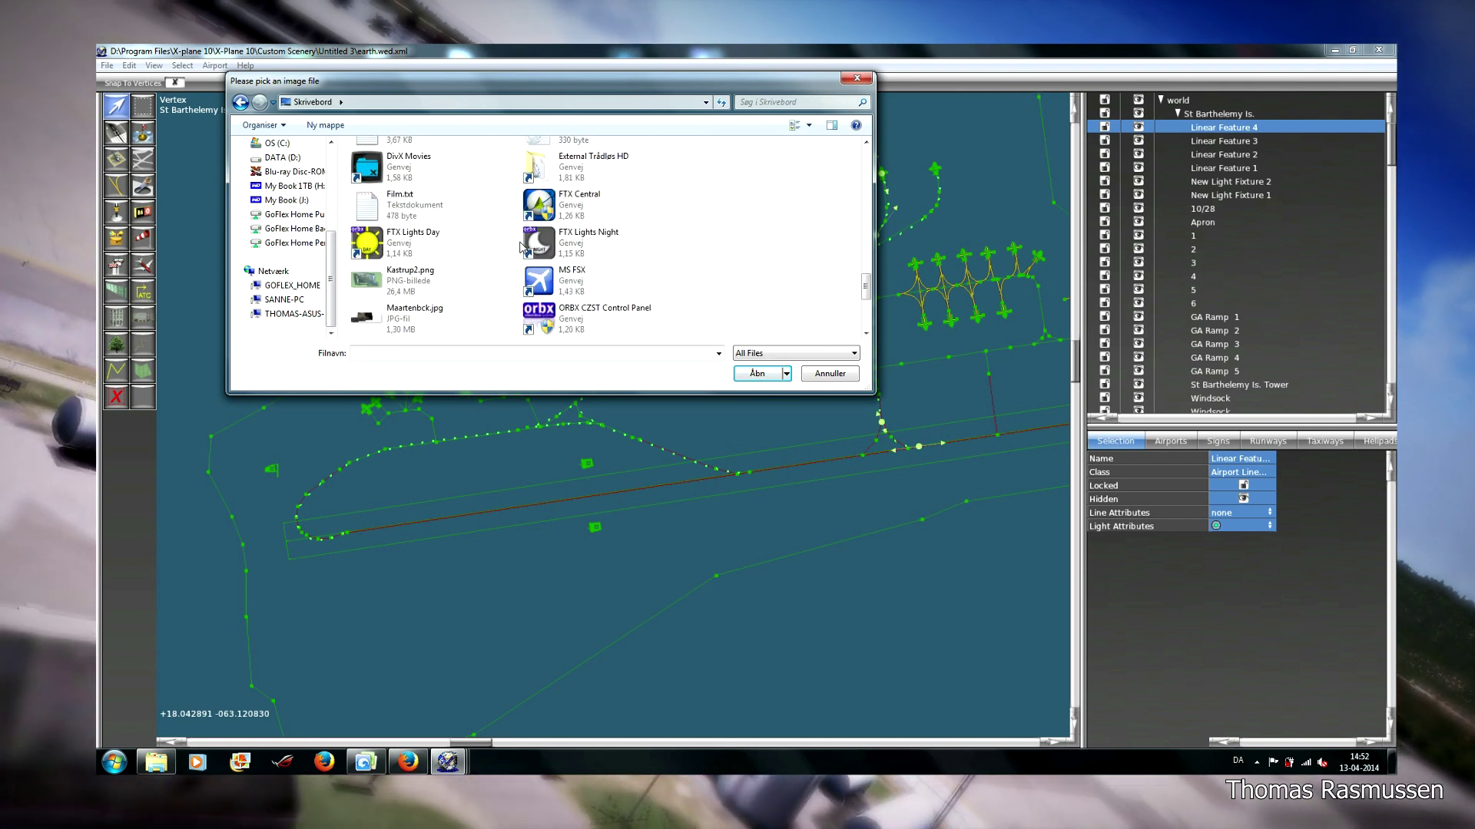
click(415, 313)
click(756, 373)
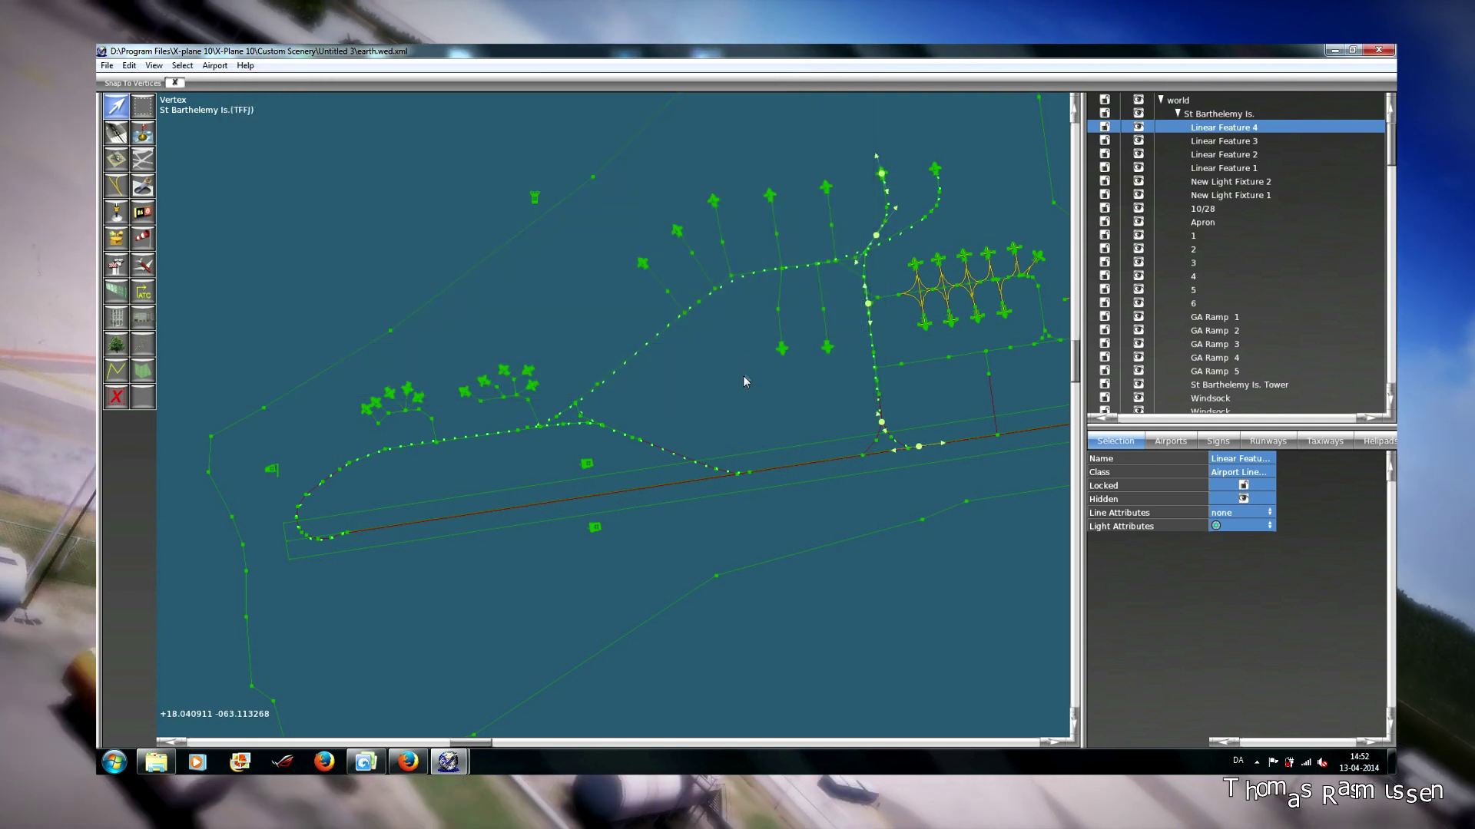
Move and resize the Maartenbck.jpg overlay so its runway matches the drawn layout.
scroll(617, 432, down, 3)
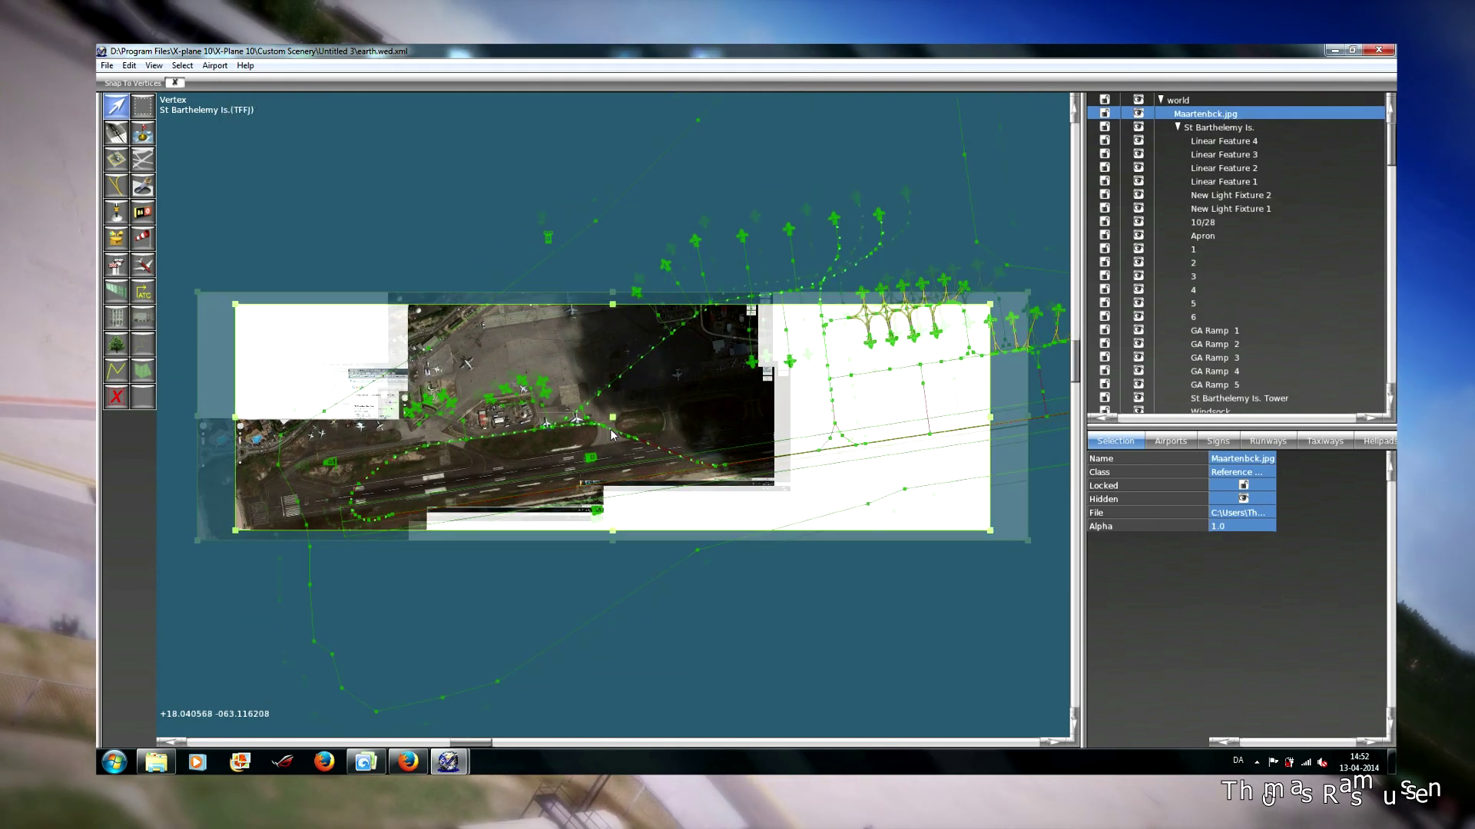
drag(355, 405, 414, 376)
drag(913, 508, 1069, 516)
drag(453, 319, 450, 319)
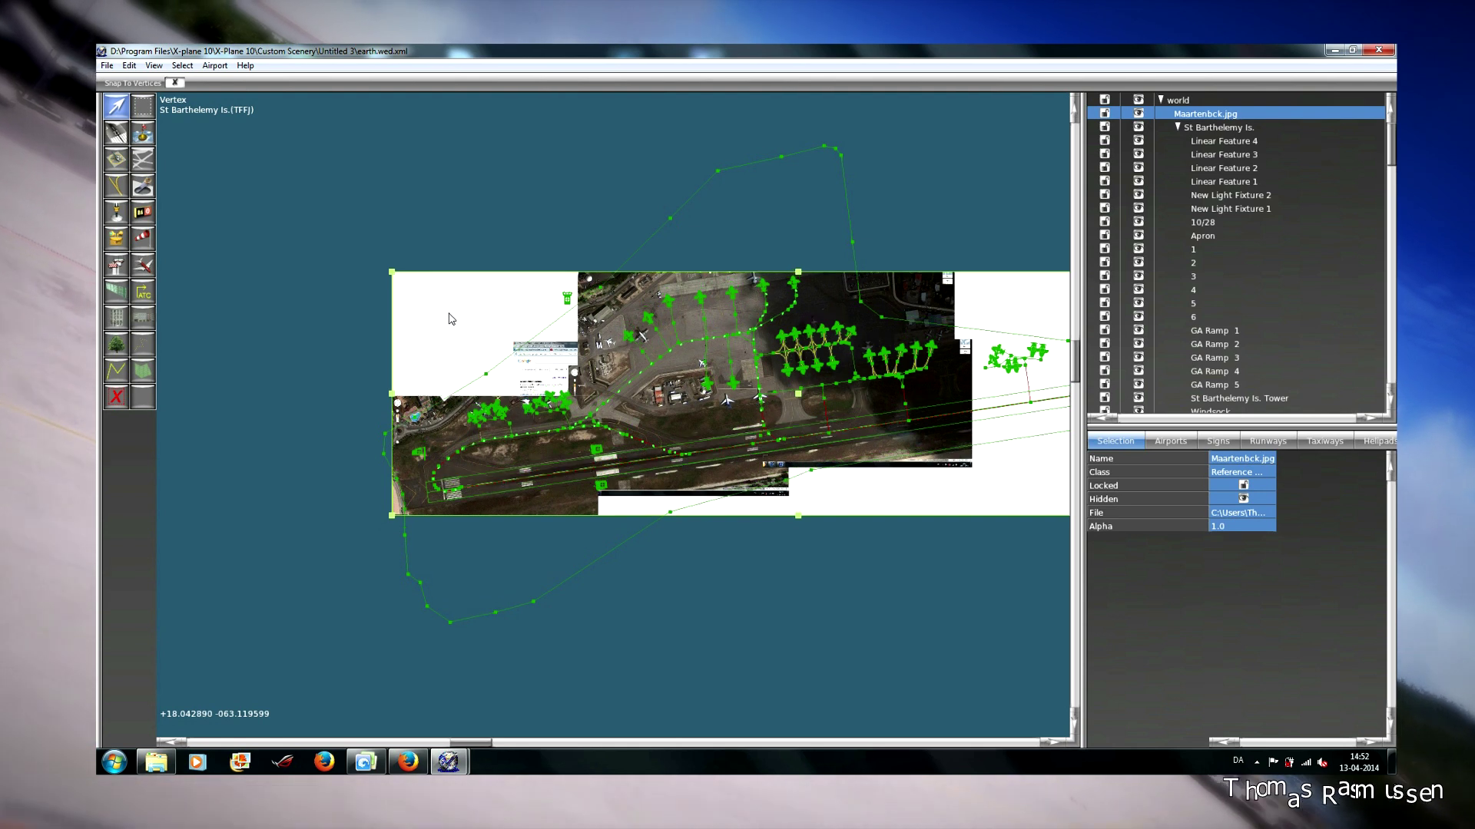
drag(393, 276, 428, 312)
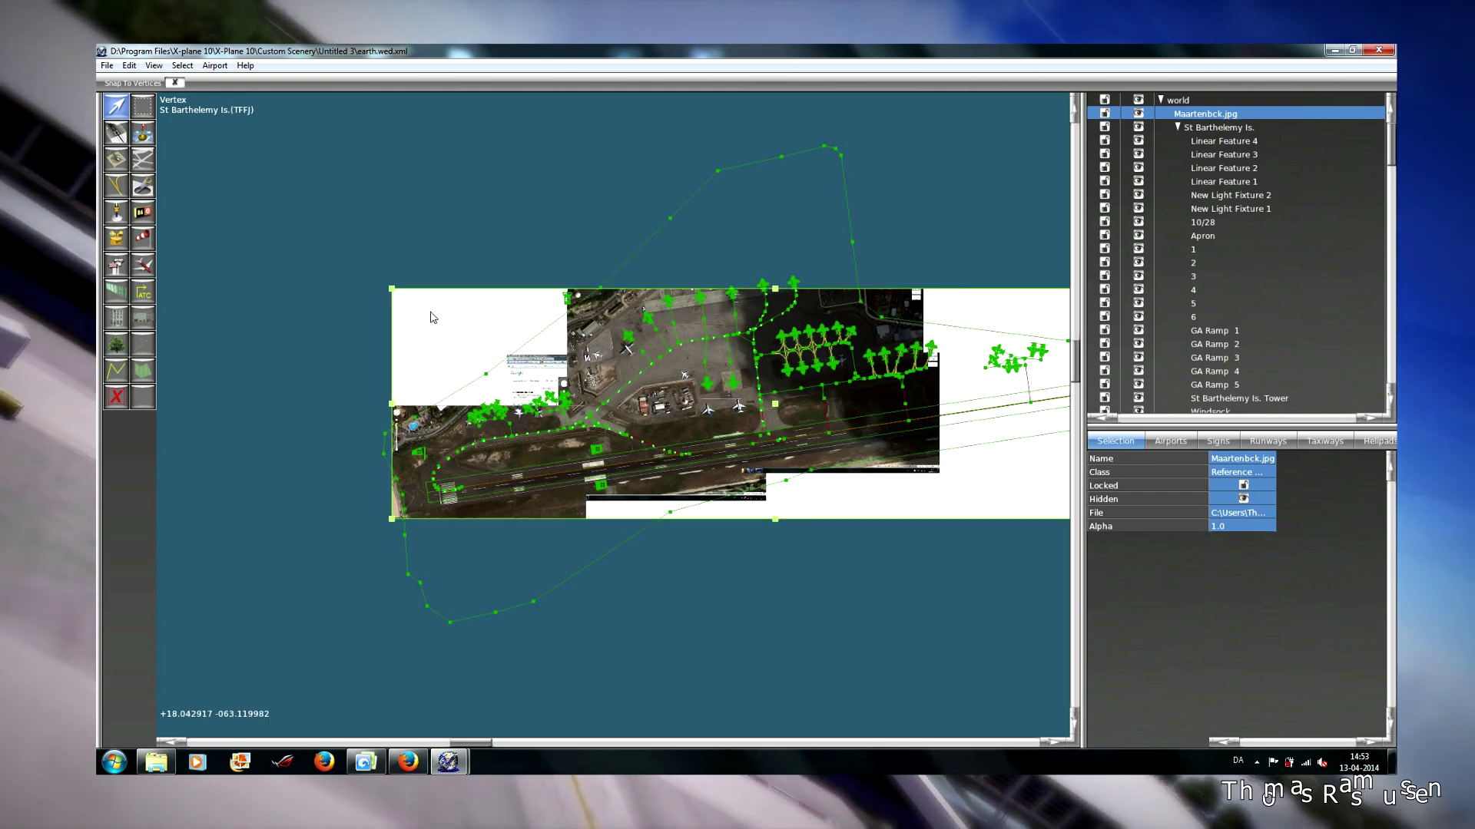
scroll(444, 271, up, 3)
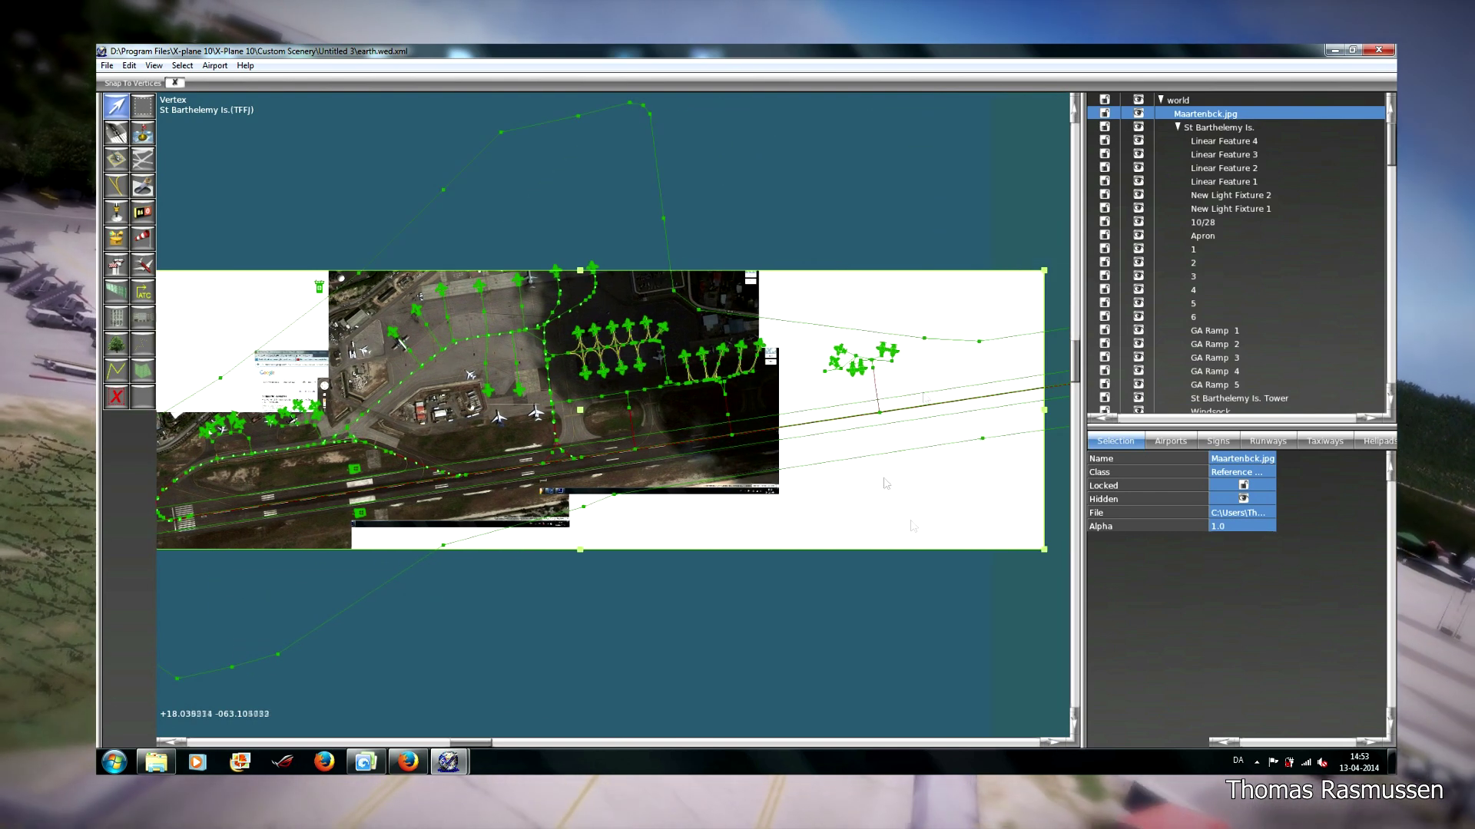
drag(1048, 266, 1006, 276)
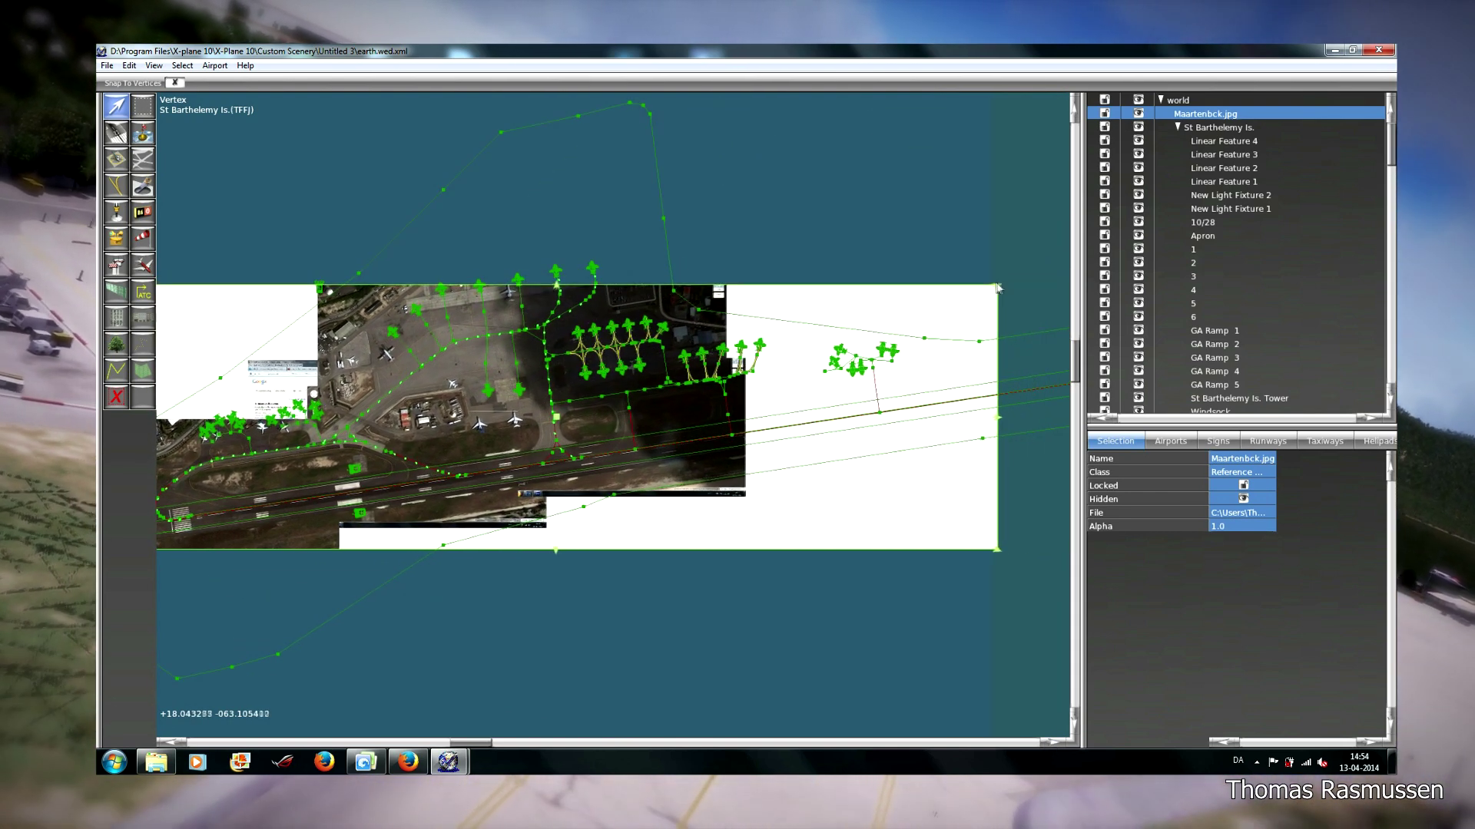
scroll(210, 477, up, 5)
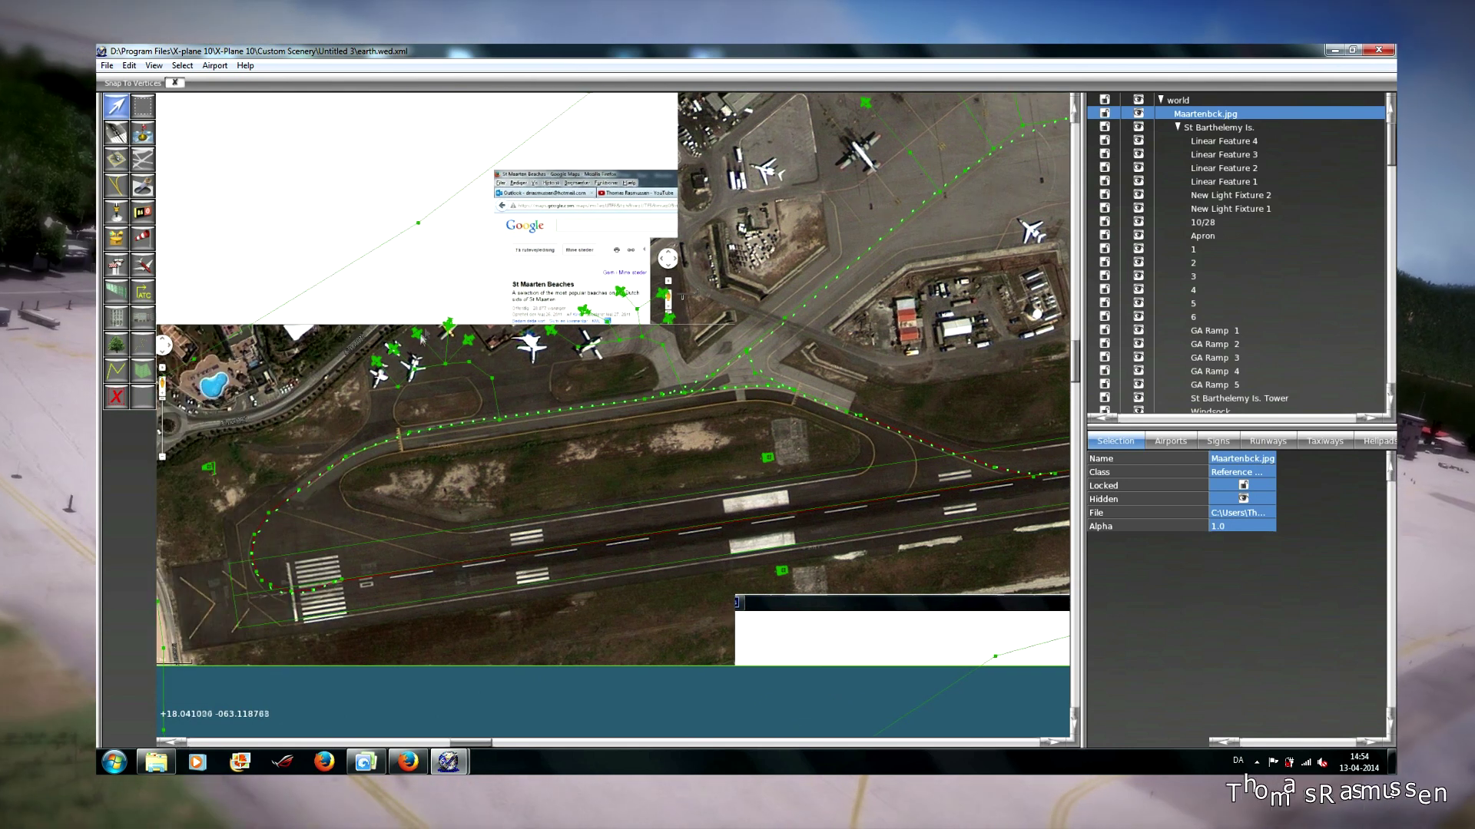
Trace a closed Taxiway Edge Lights (Blue) line around the loop taxiway.
click(116, 185)
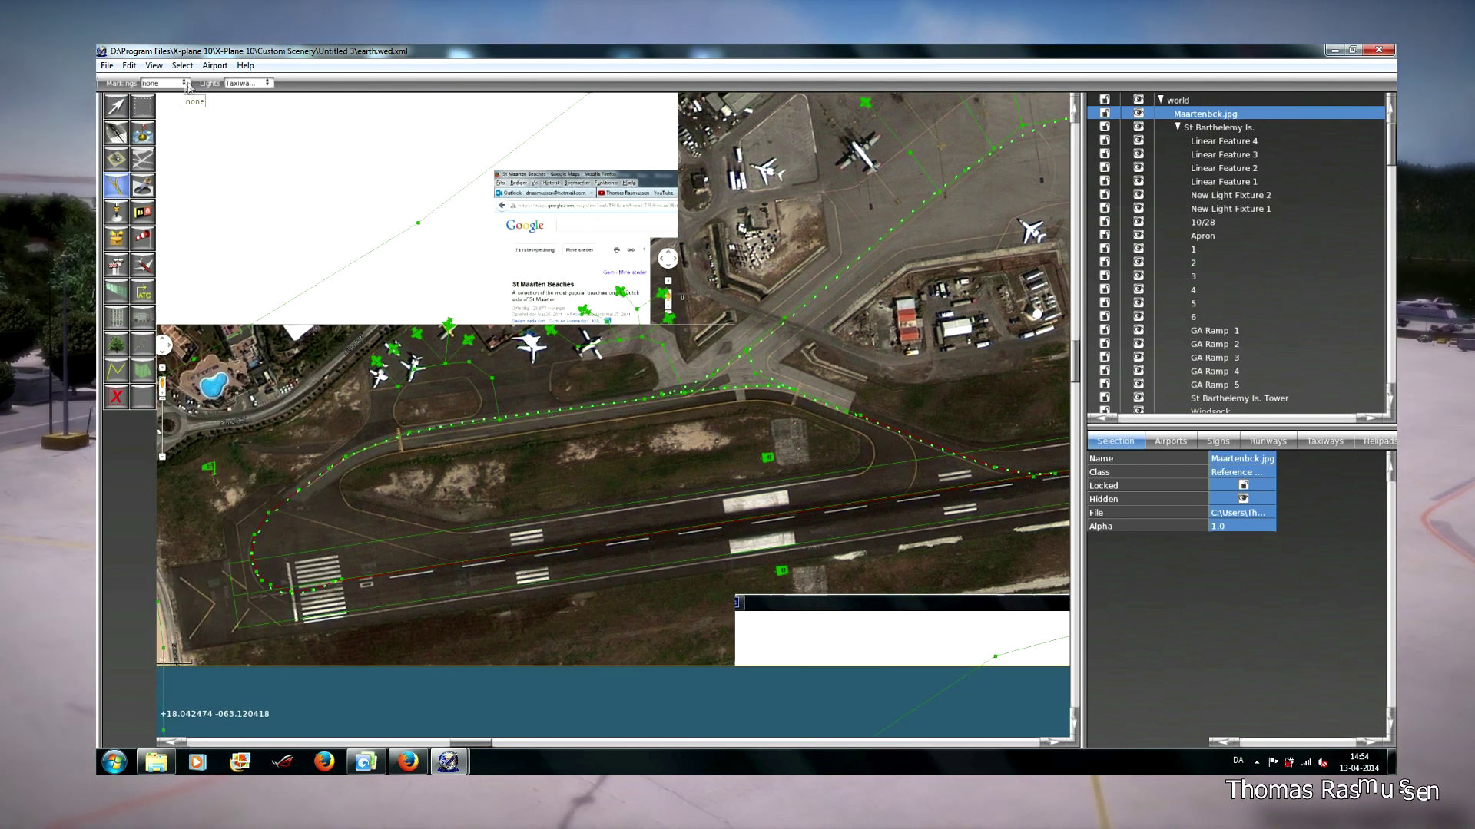
click(266, 83)
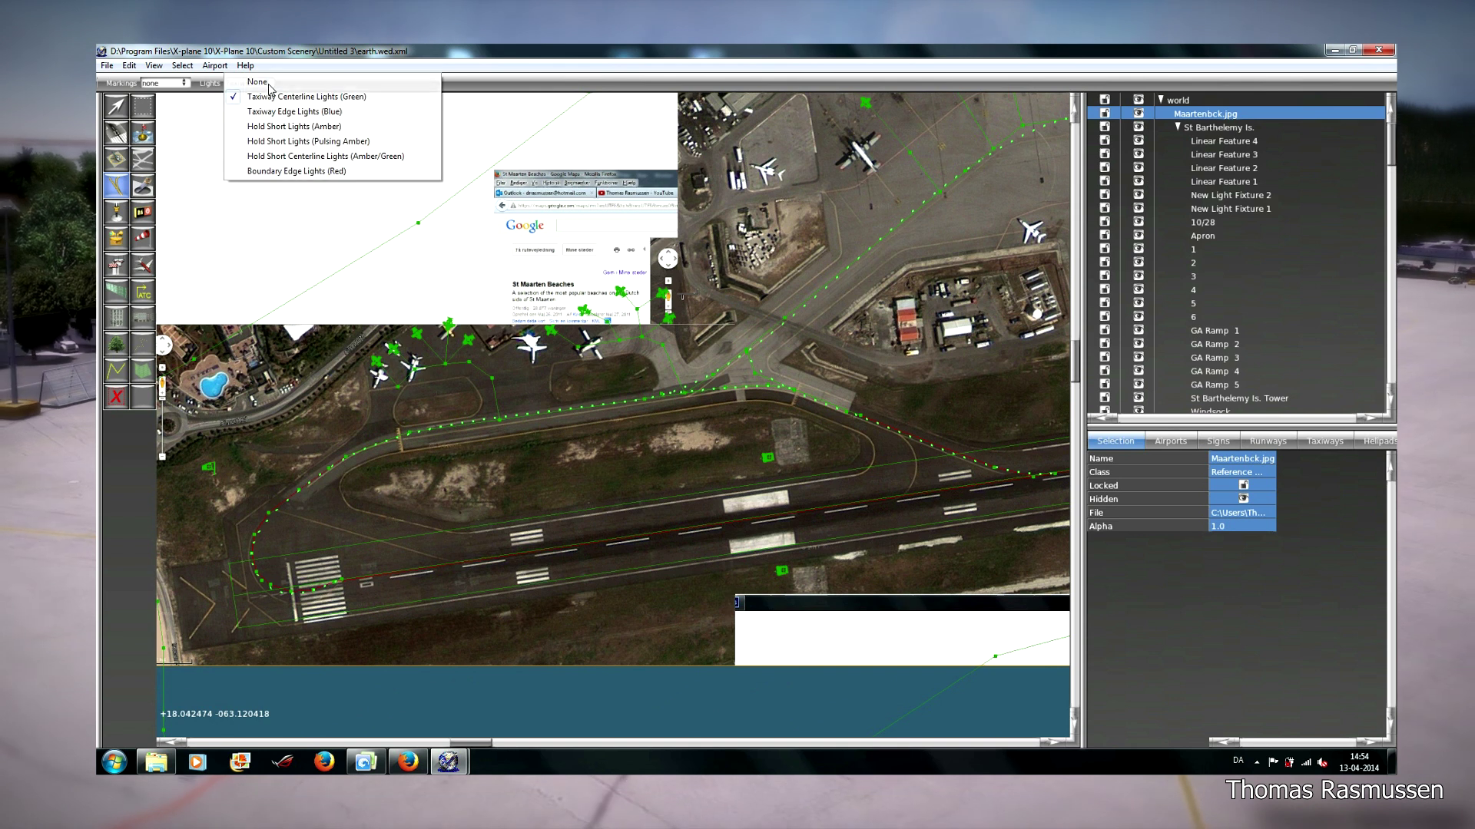
click(315, 115)
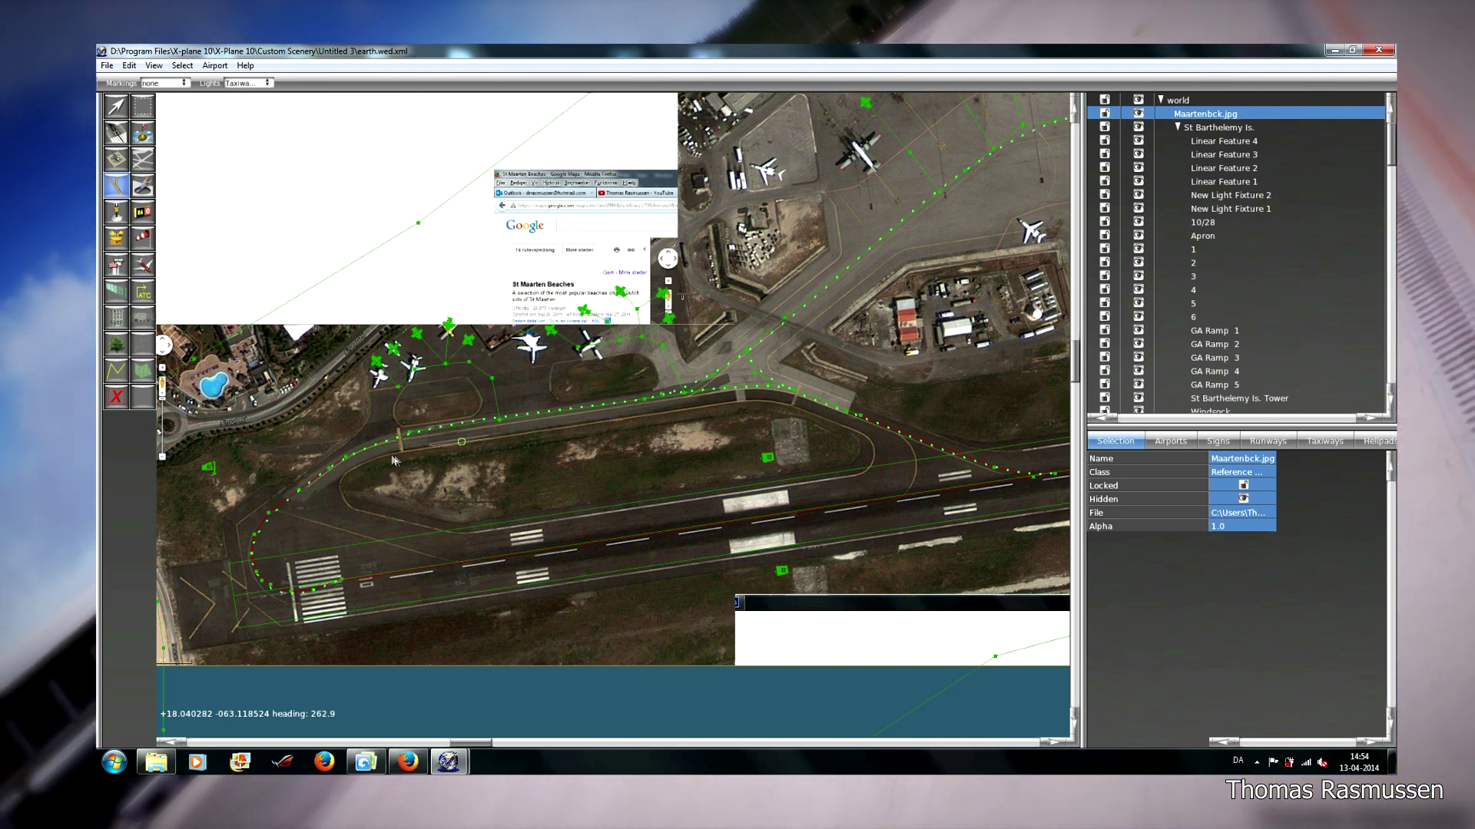
click(355, 510)
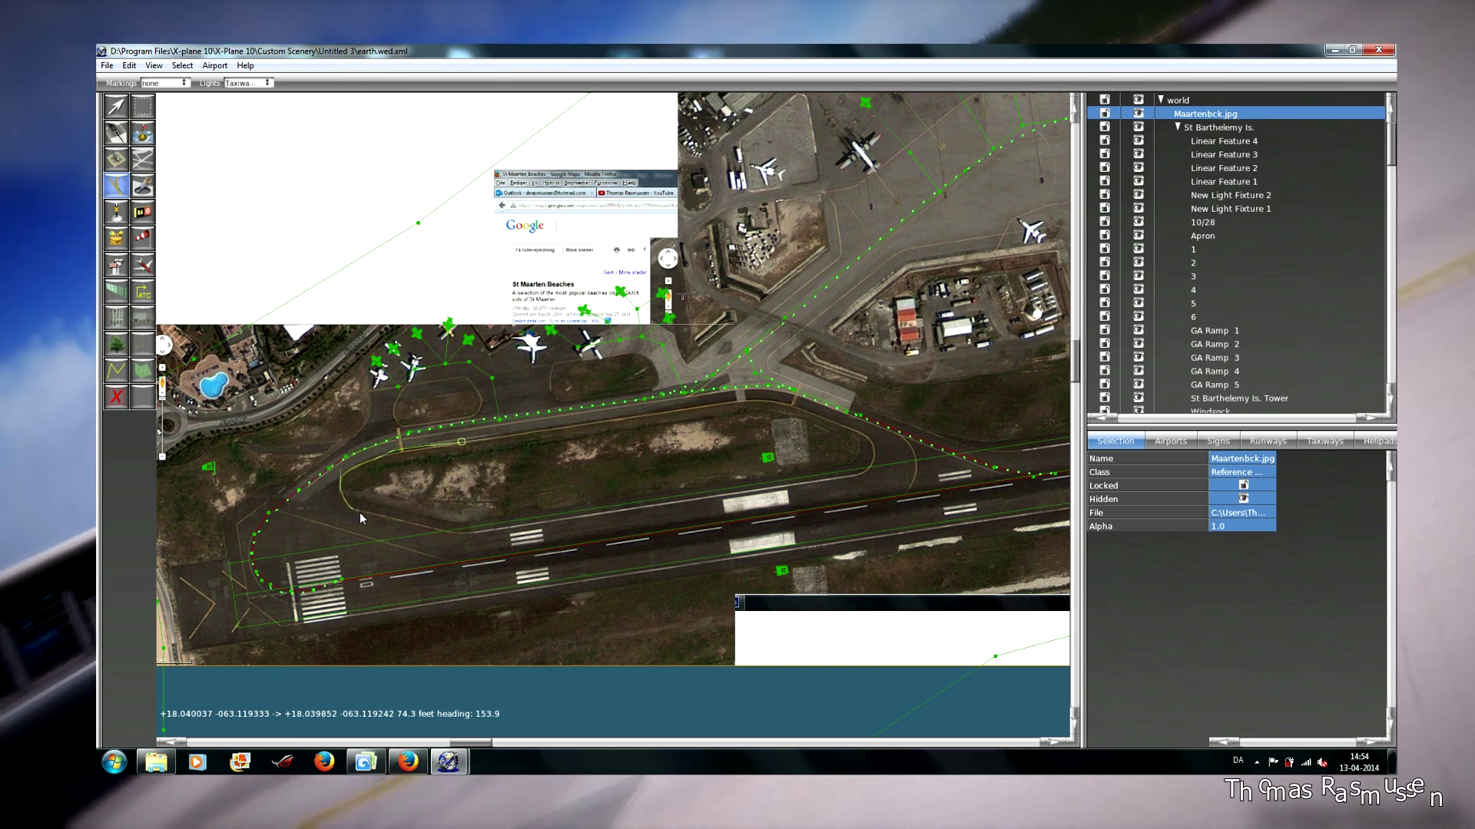
click(457, 536)
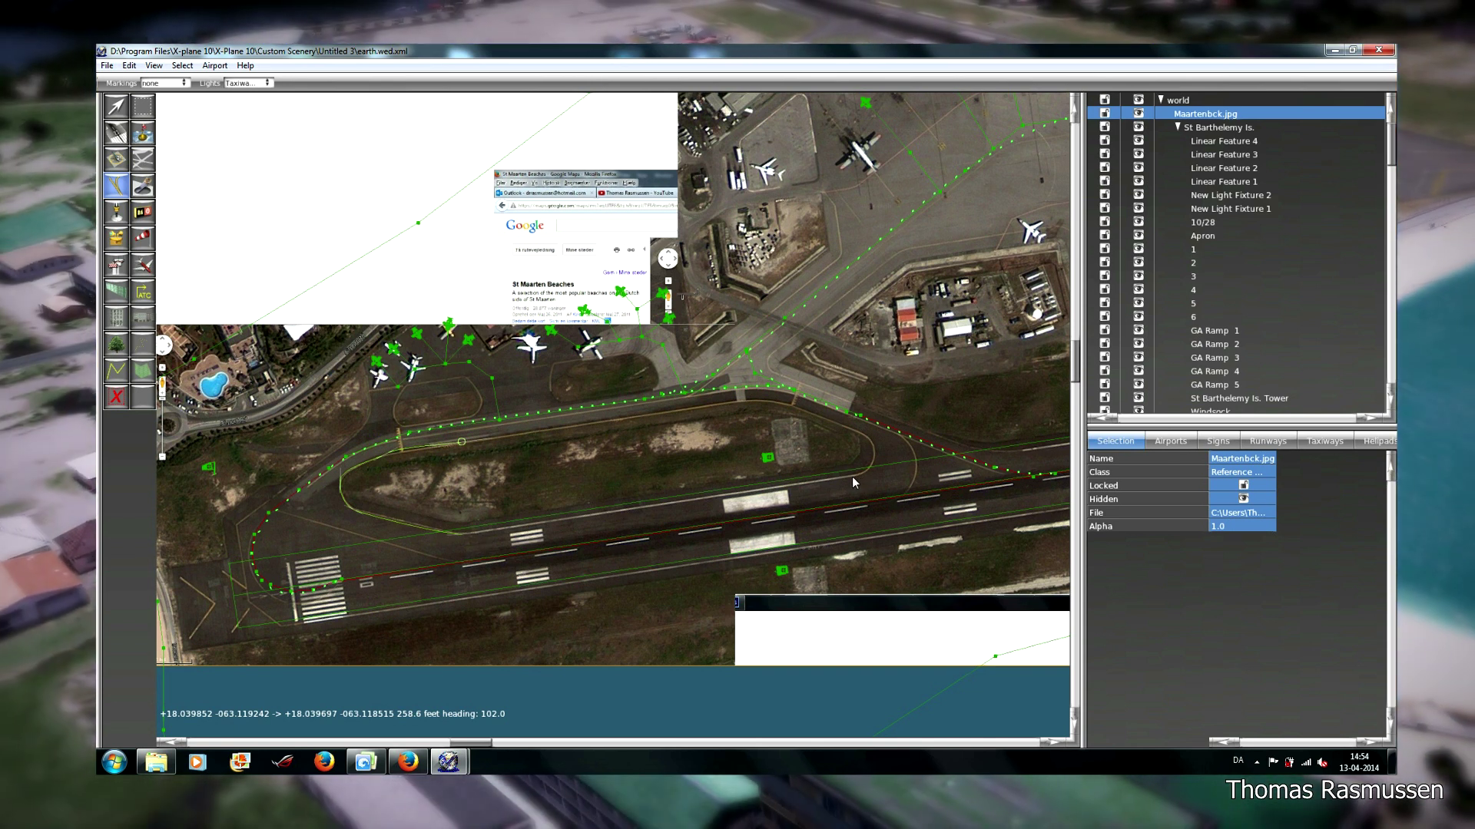
click(853, 478)
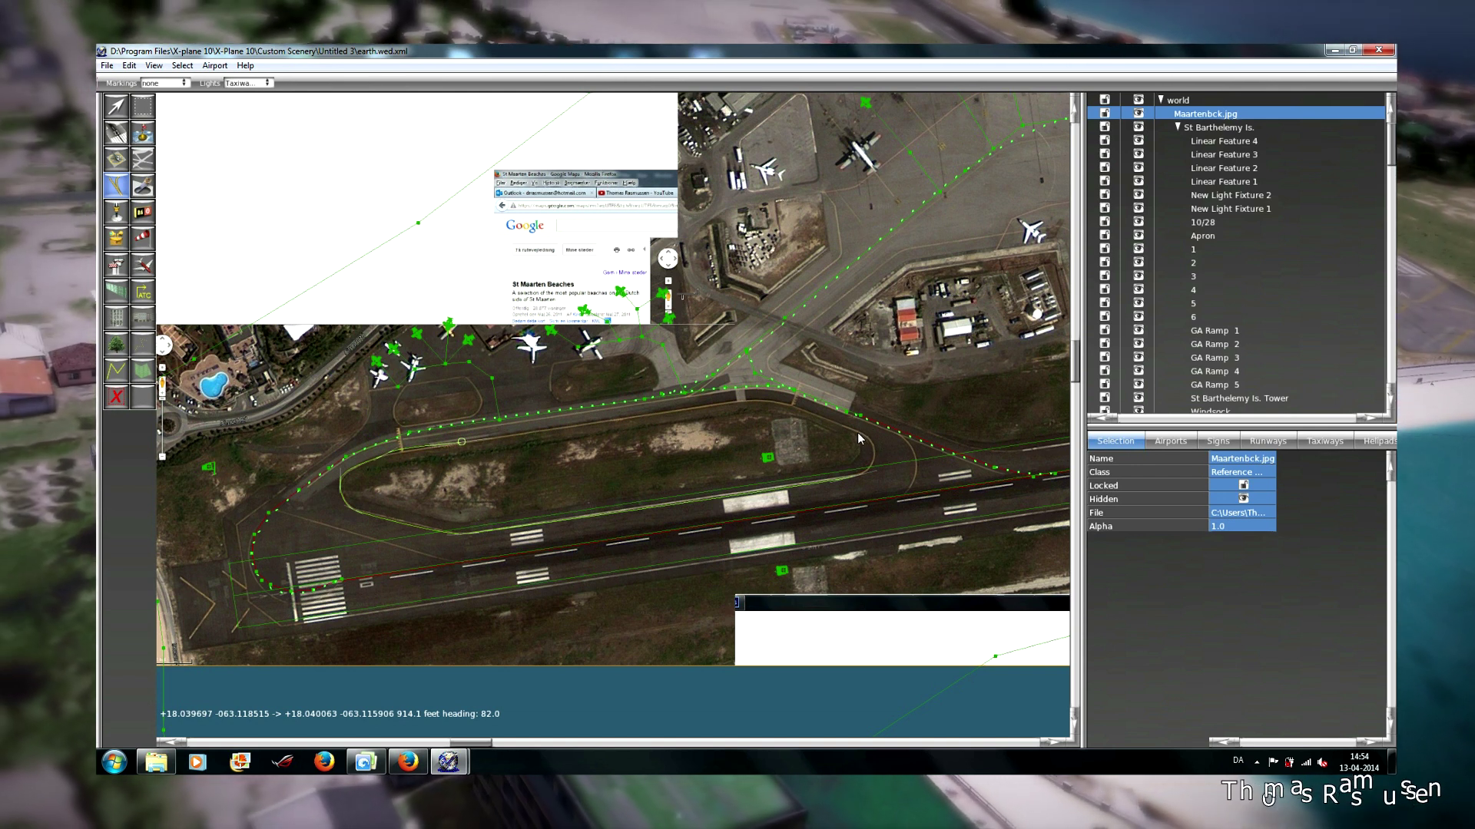
click(822, 414)
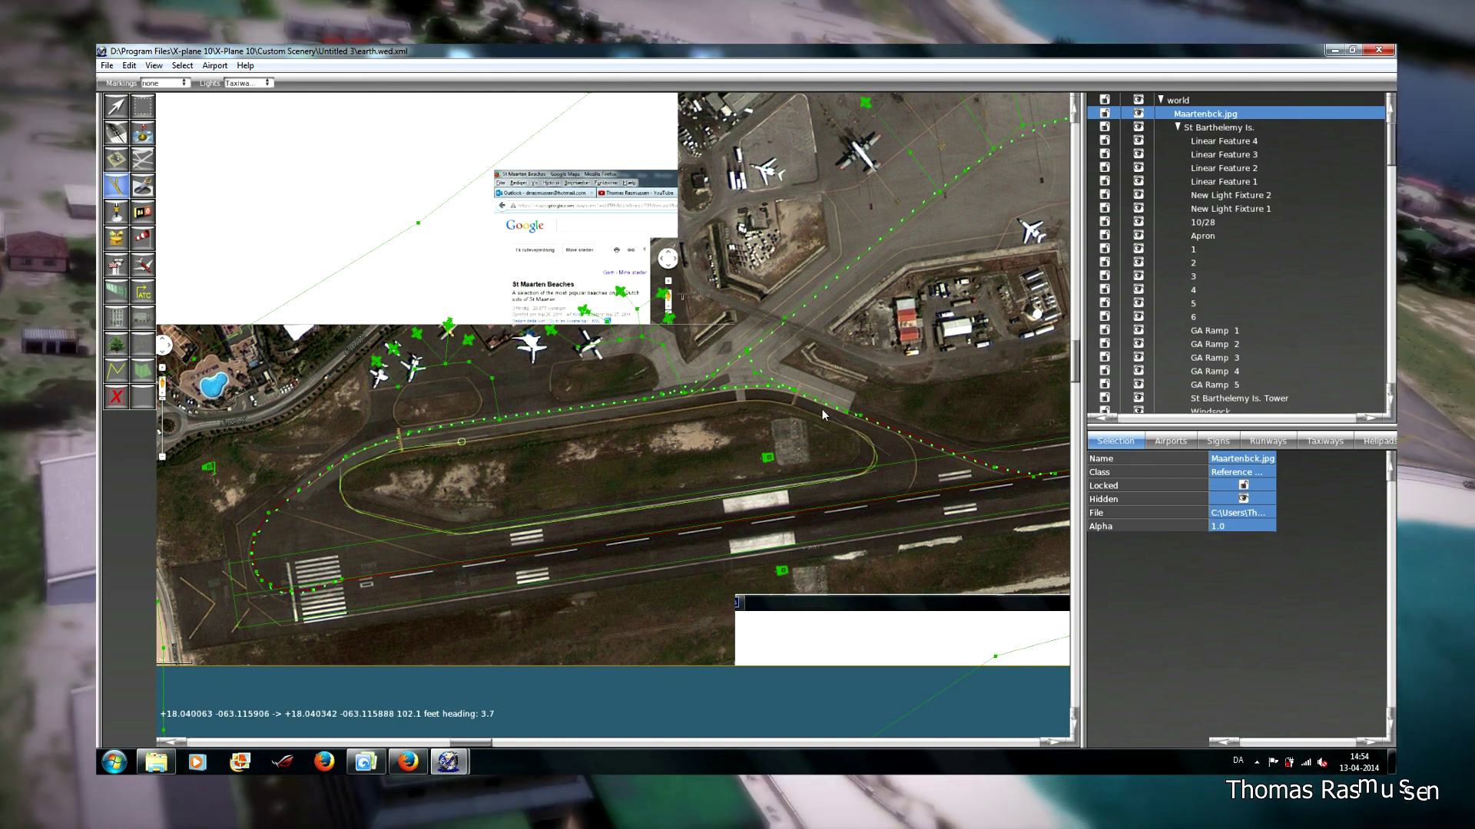
click(752, 404)
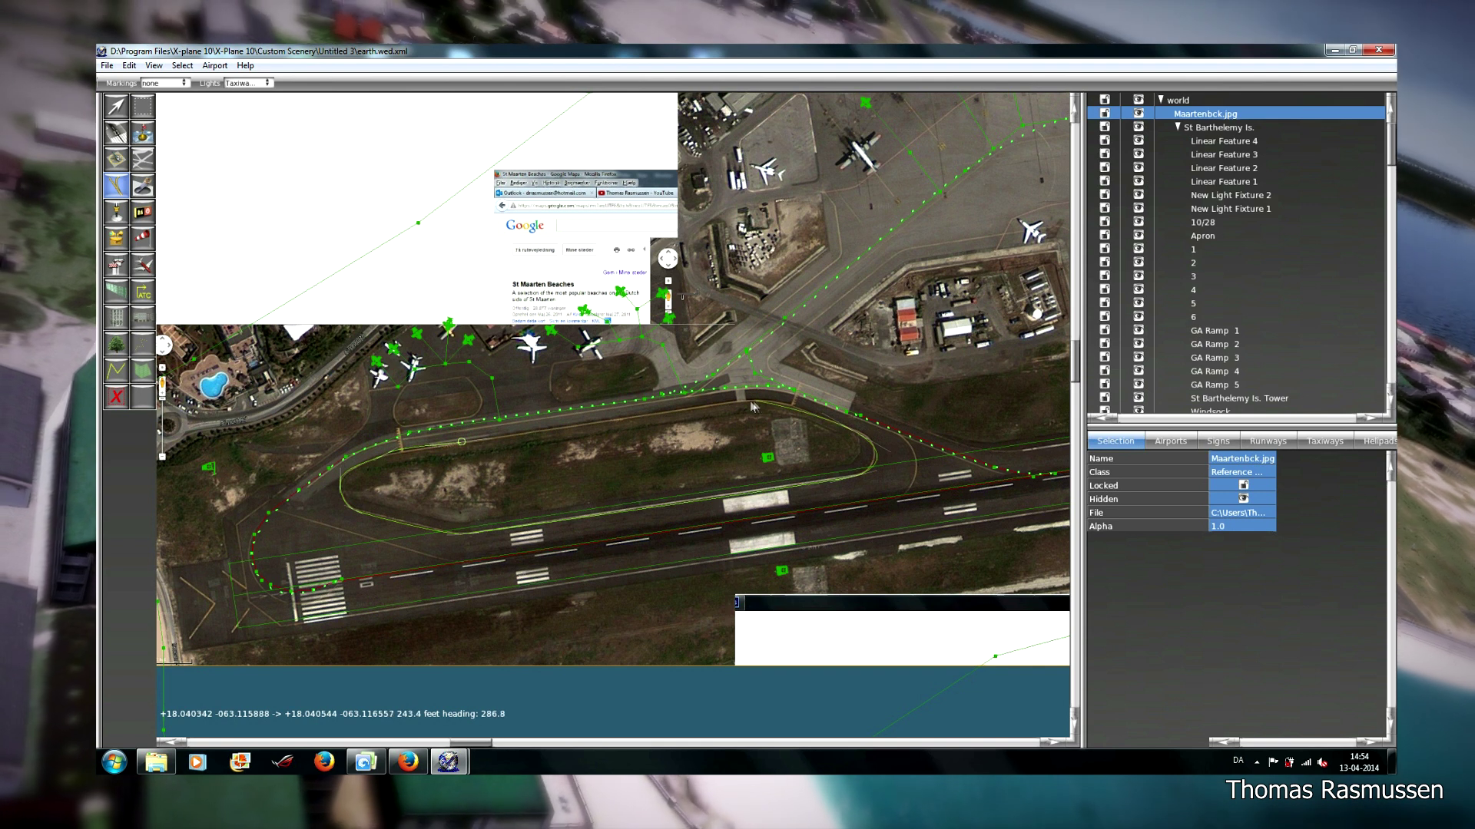
click(462, 444)
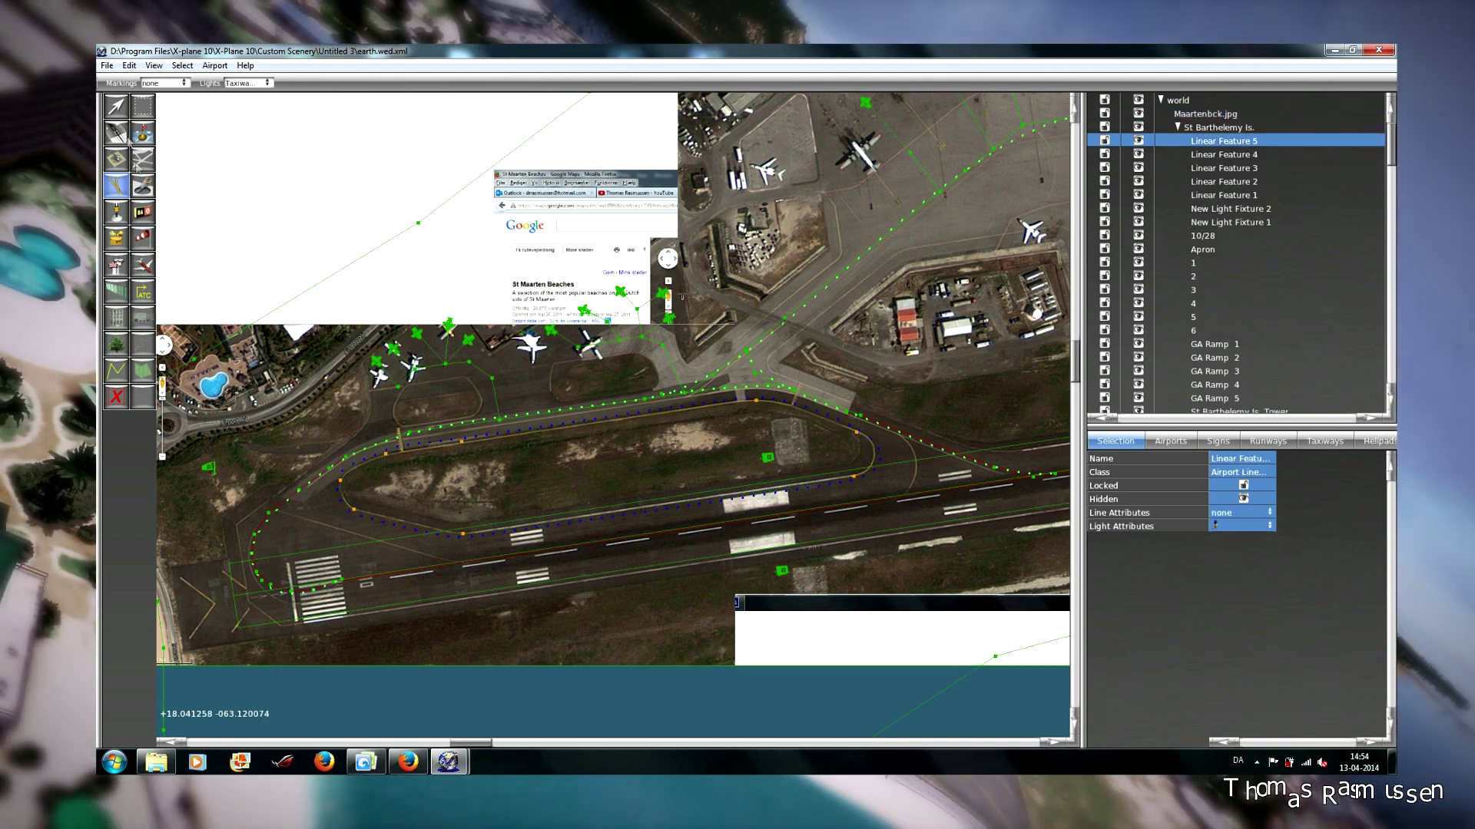
Undo the accidental drag of the Apron taxiway area.
click(116, 106)
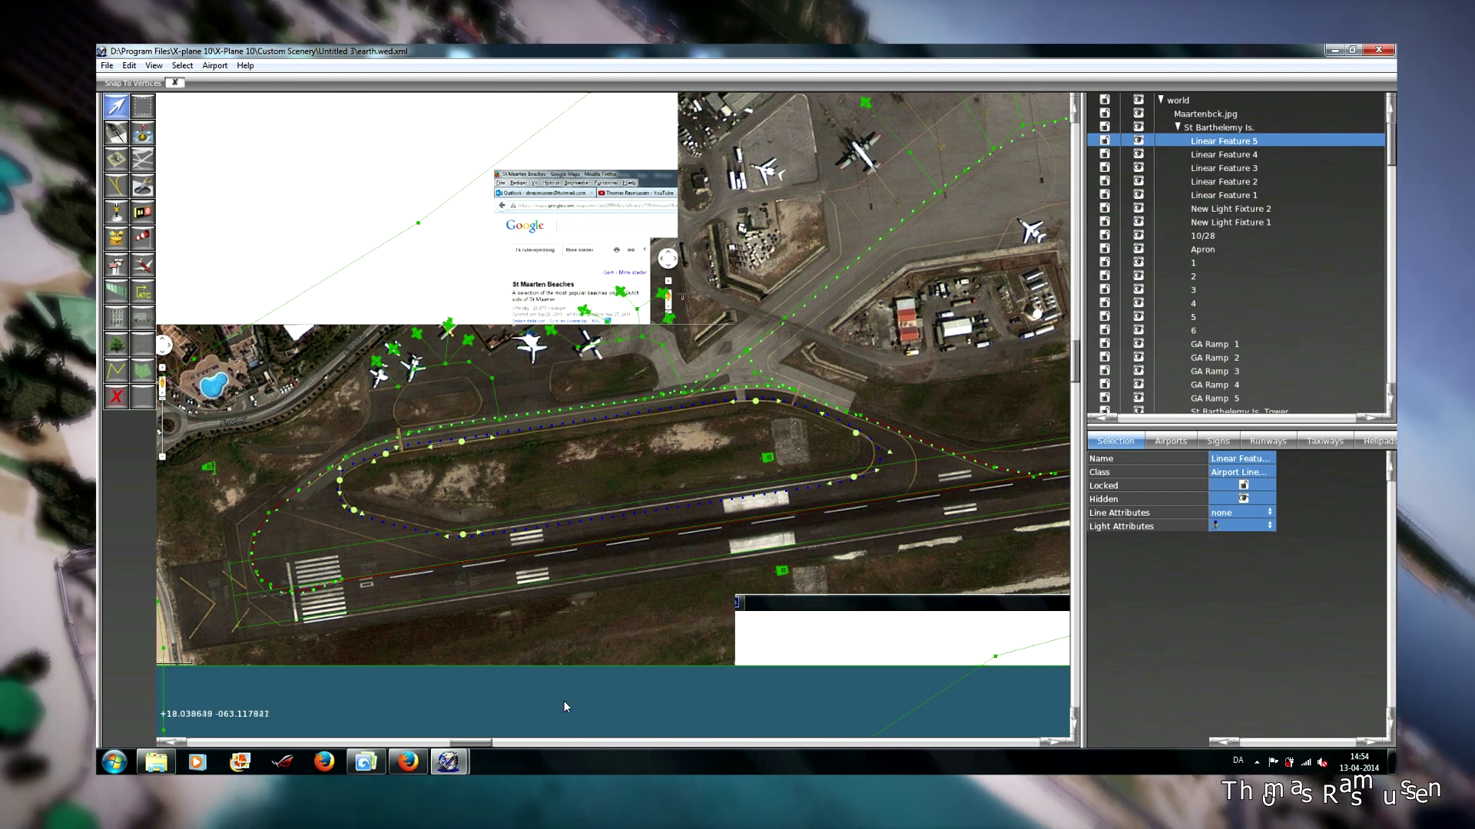
click(481, 569)
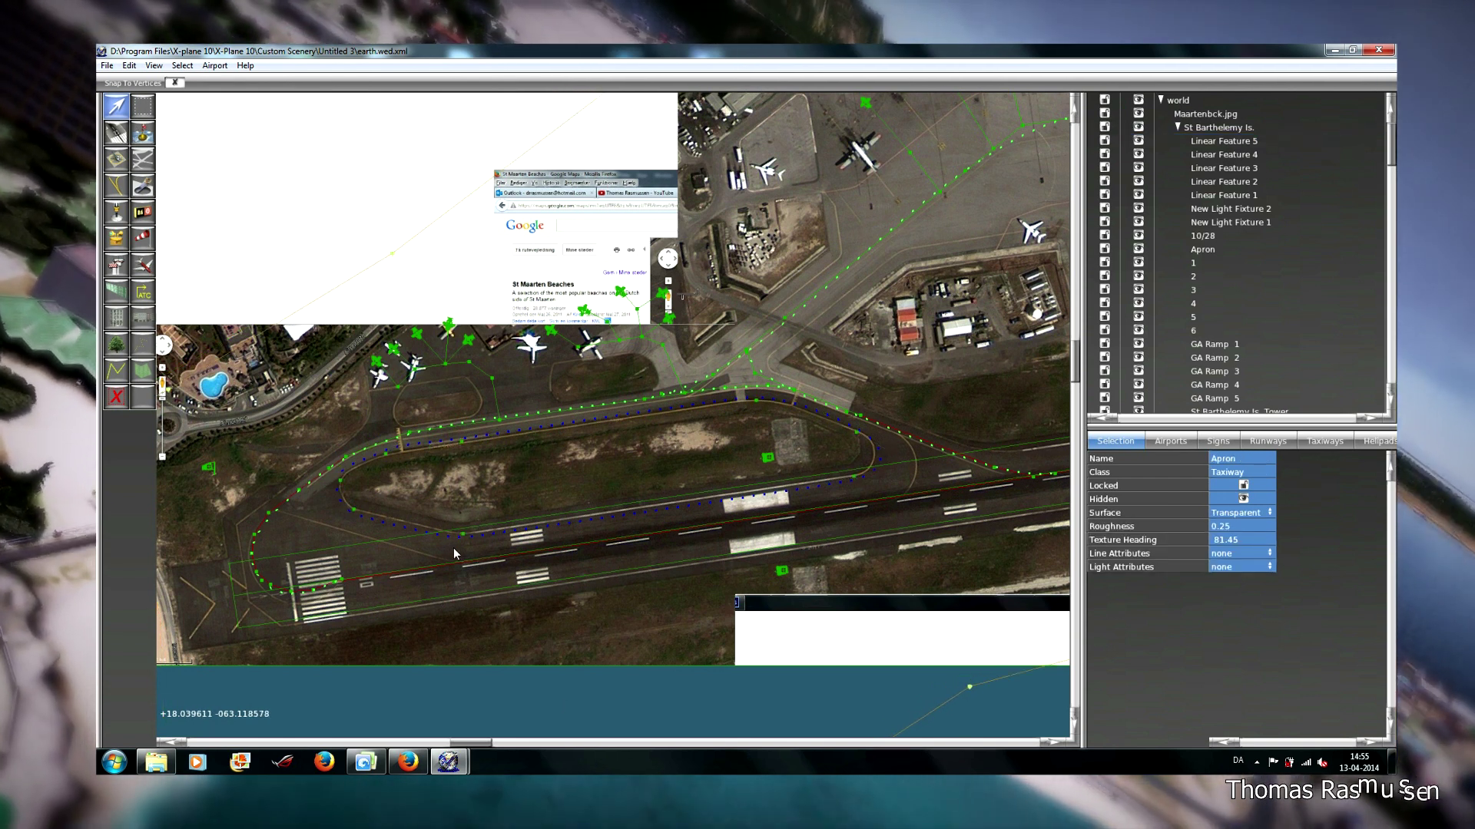
click(129, 66)
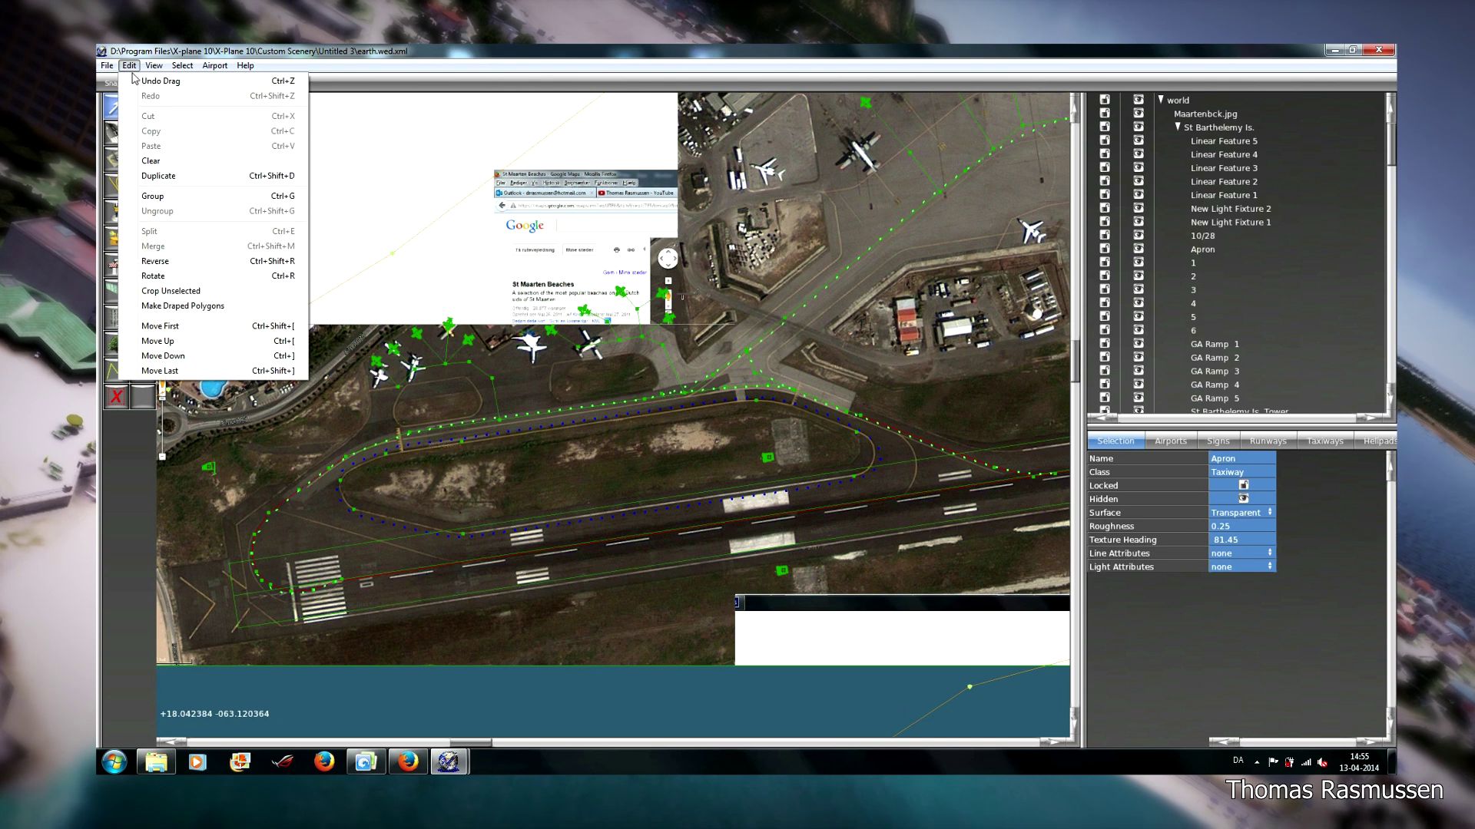
click(153, 81)
scroll(502, 556, down, 3)
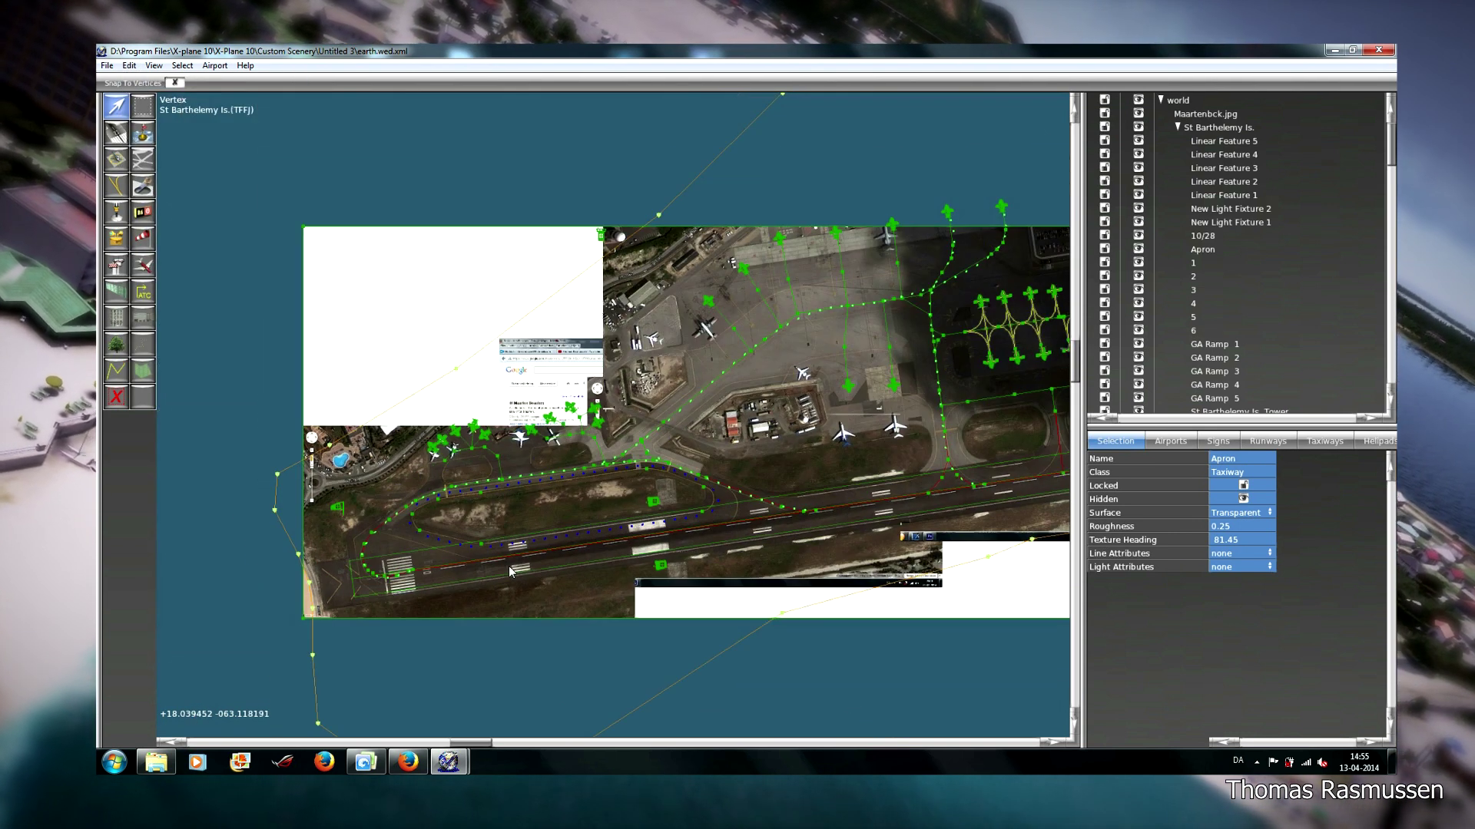
Set Node 5's light attributes on the new line to None.
click(235, 528)
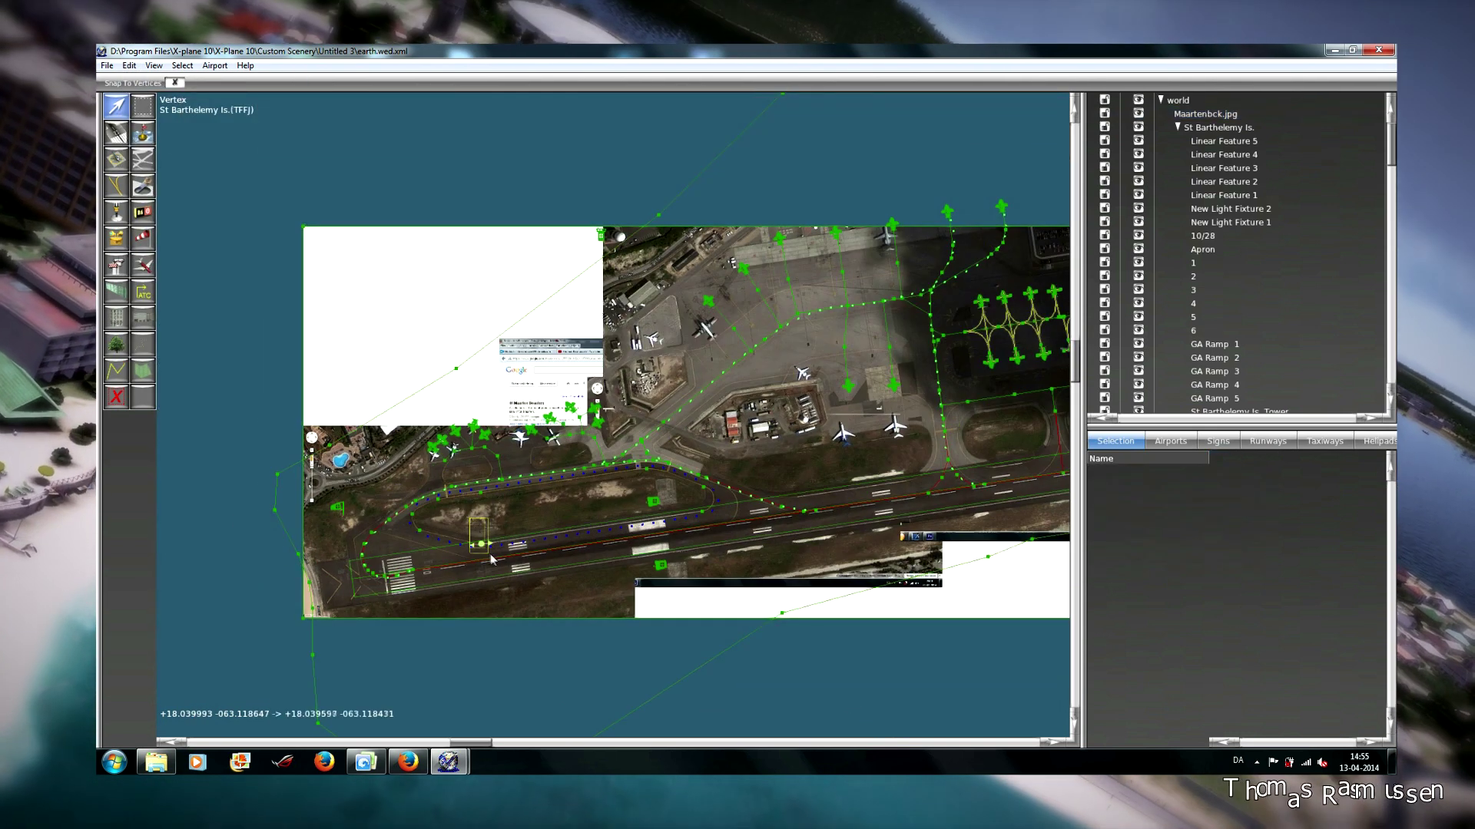
click(484, 546)
click(1225, 622)
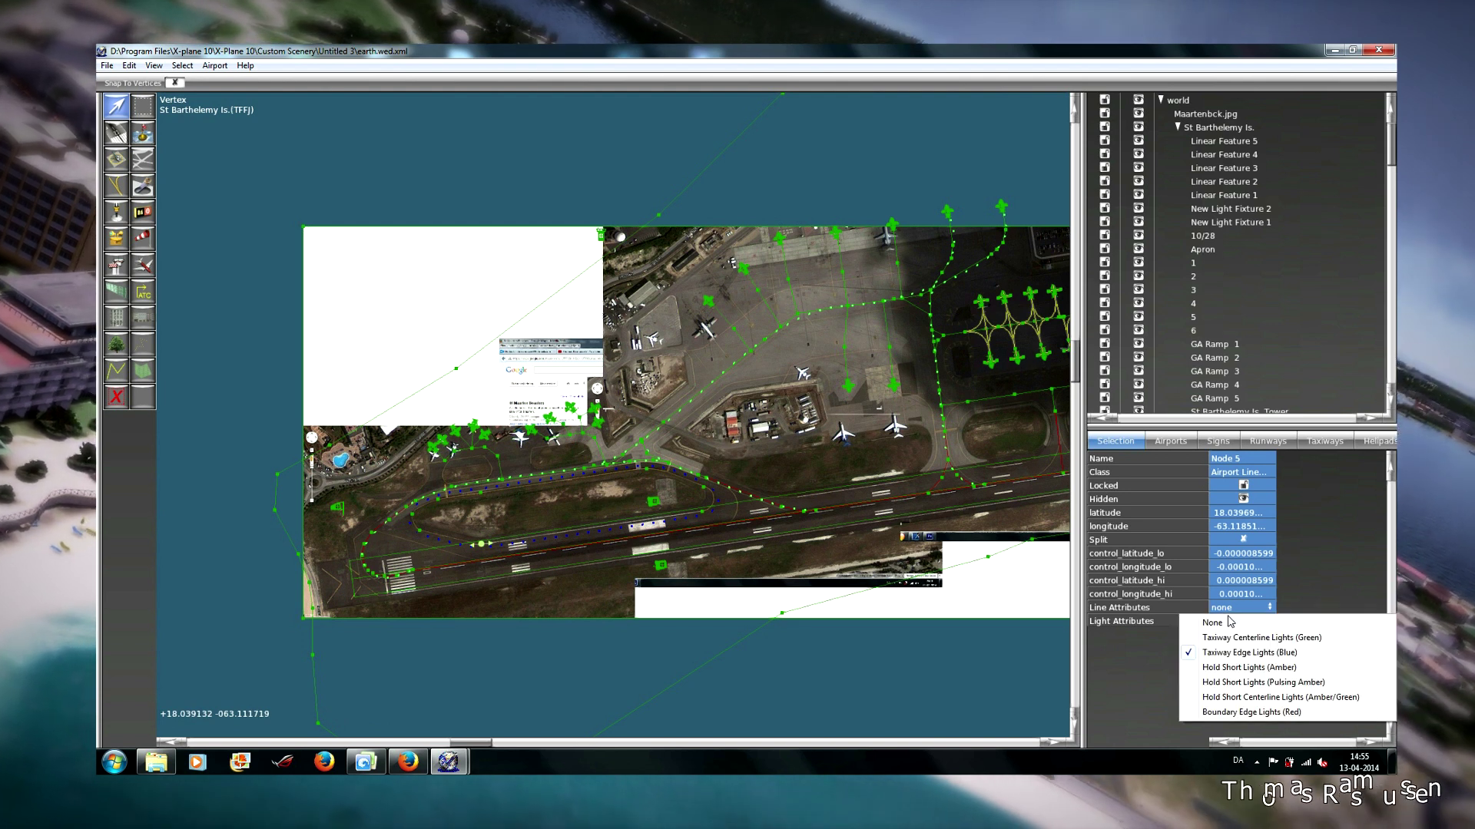
click(1233, 625)
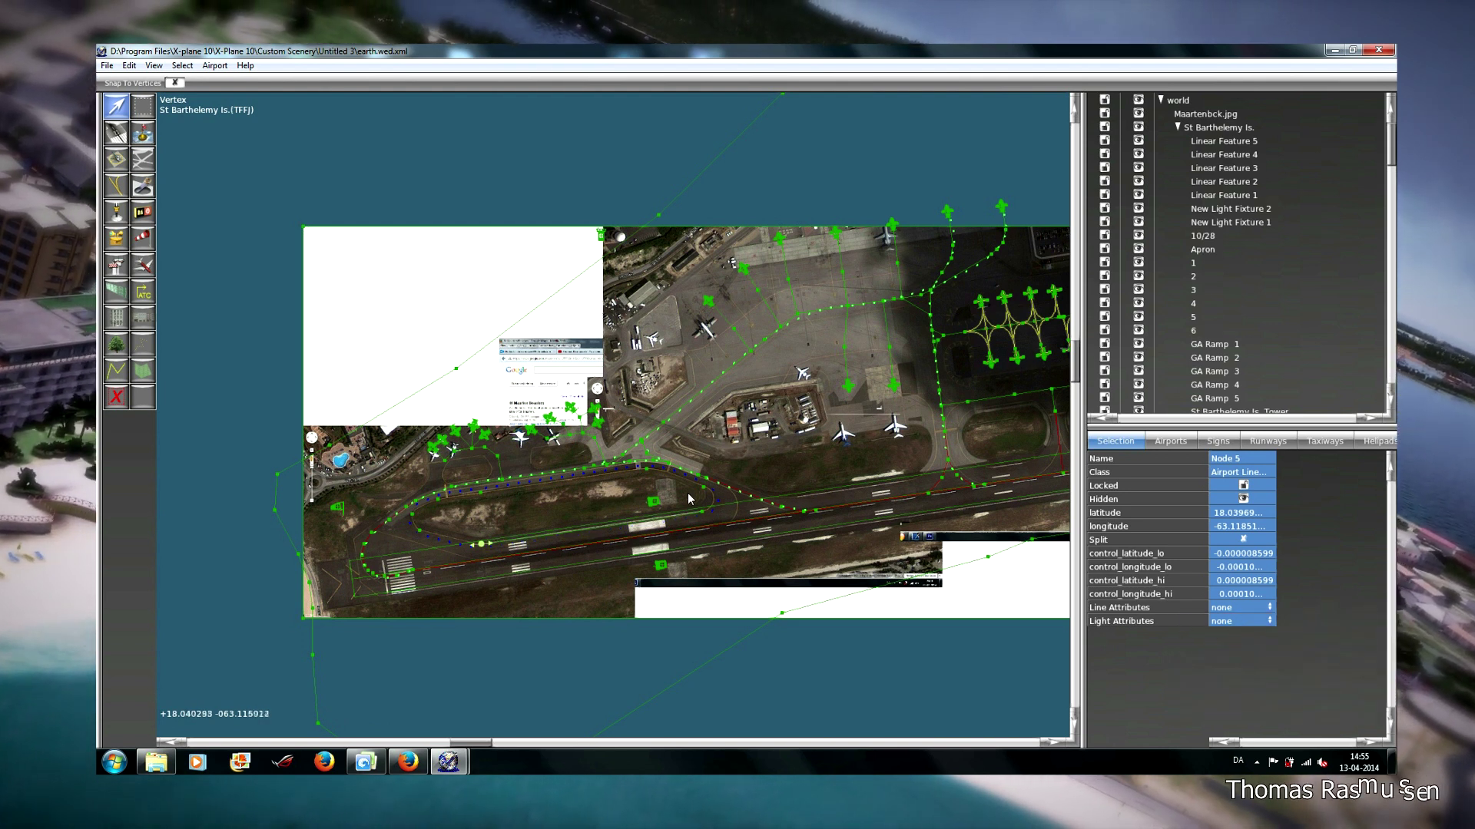
scroll(921, 471, up, 6)
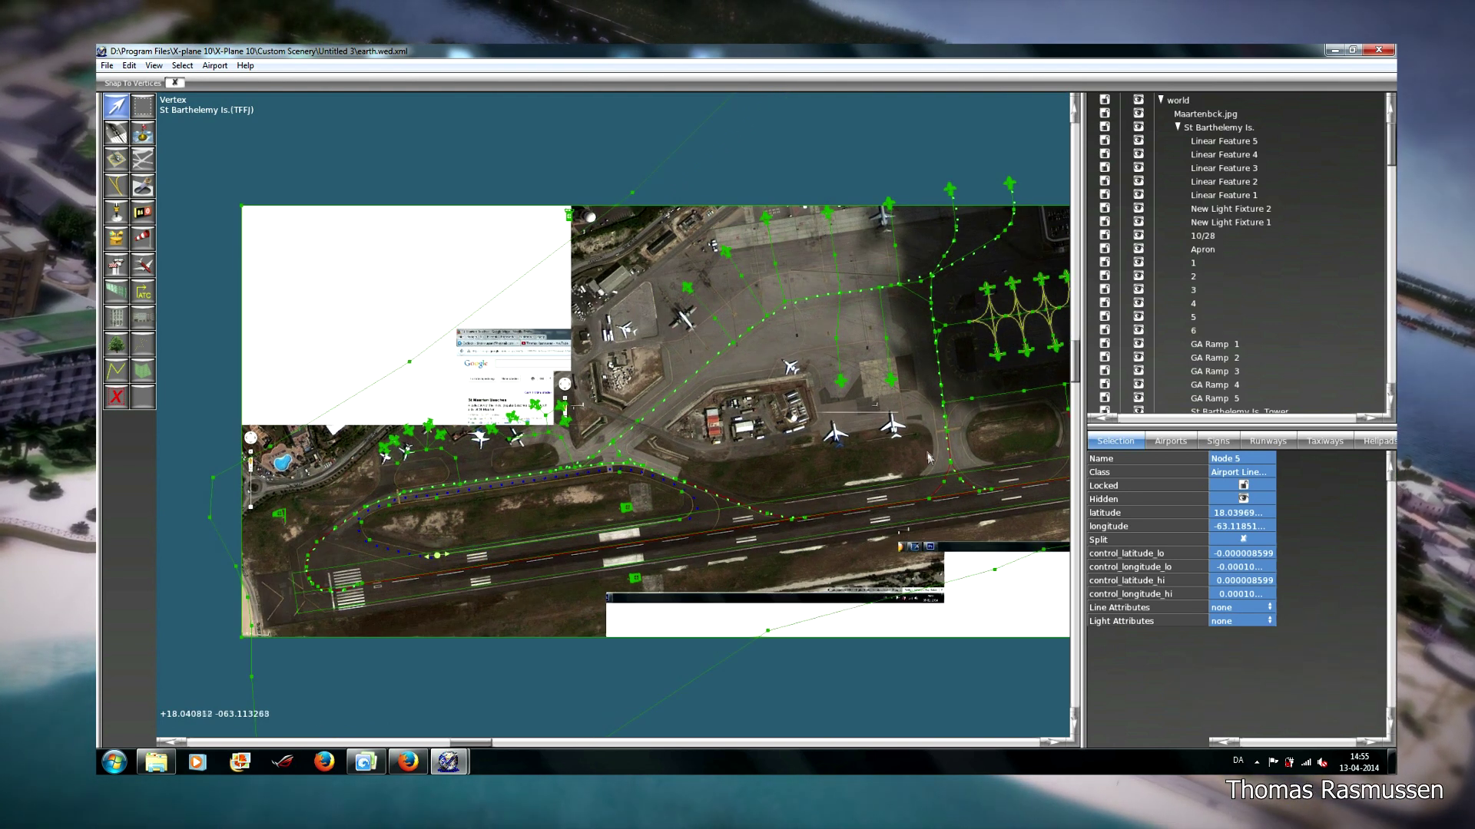
key(l)
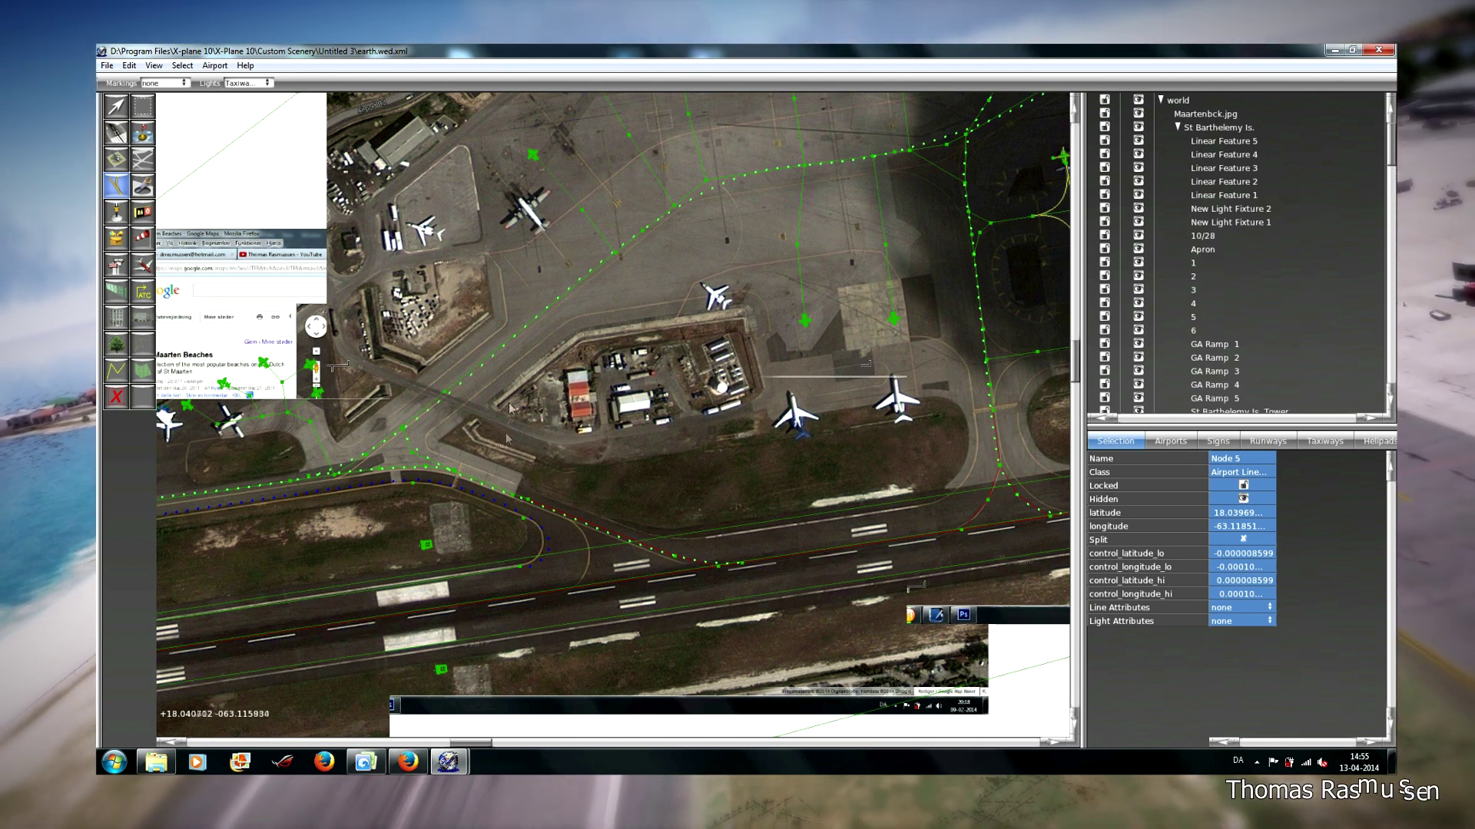
Trace a closed blue-lit edge line along the apron, curving around its corner.
click(565, 320)
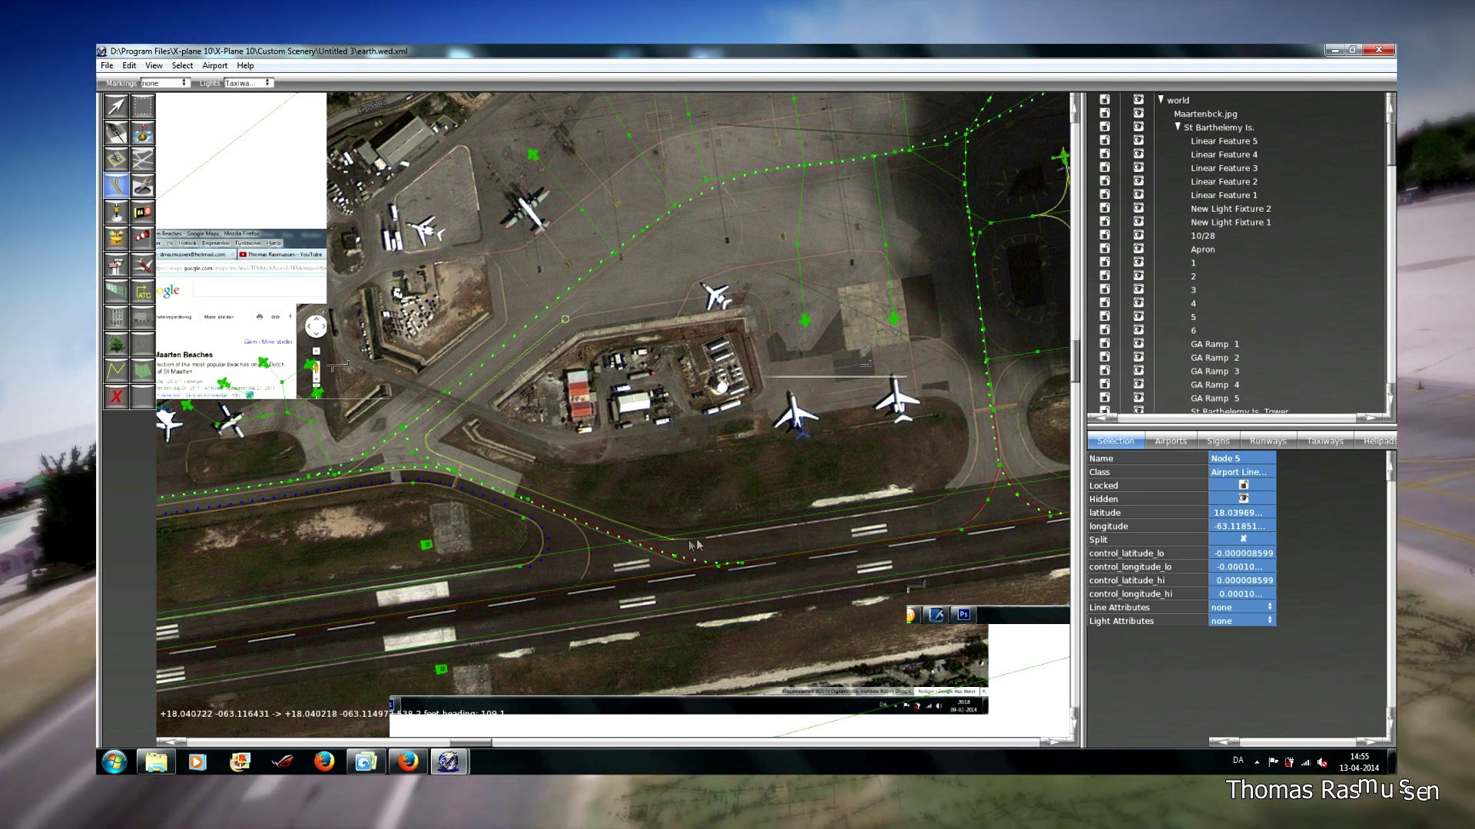
click(942, 496)
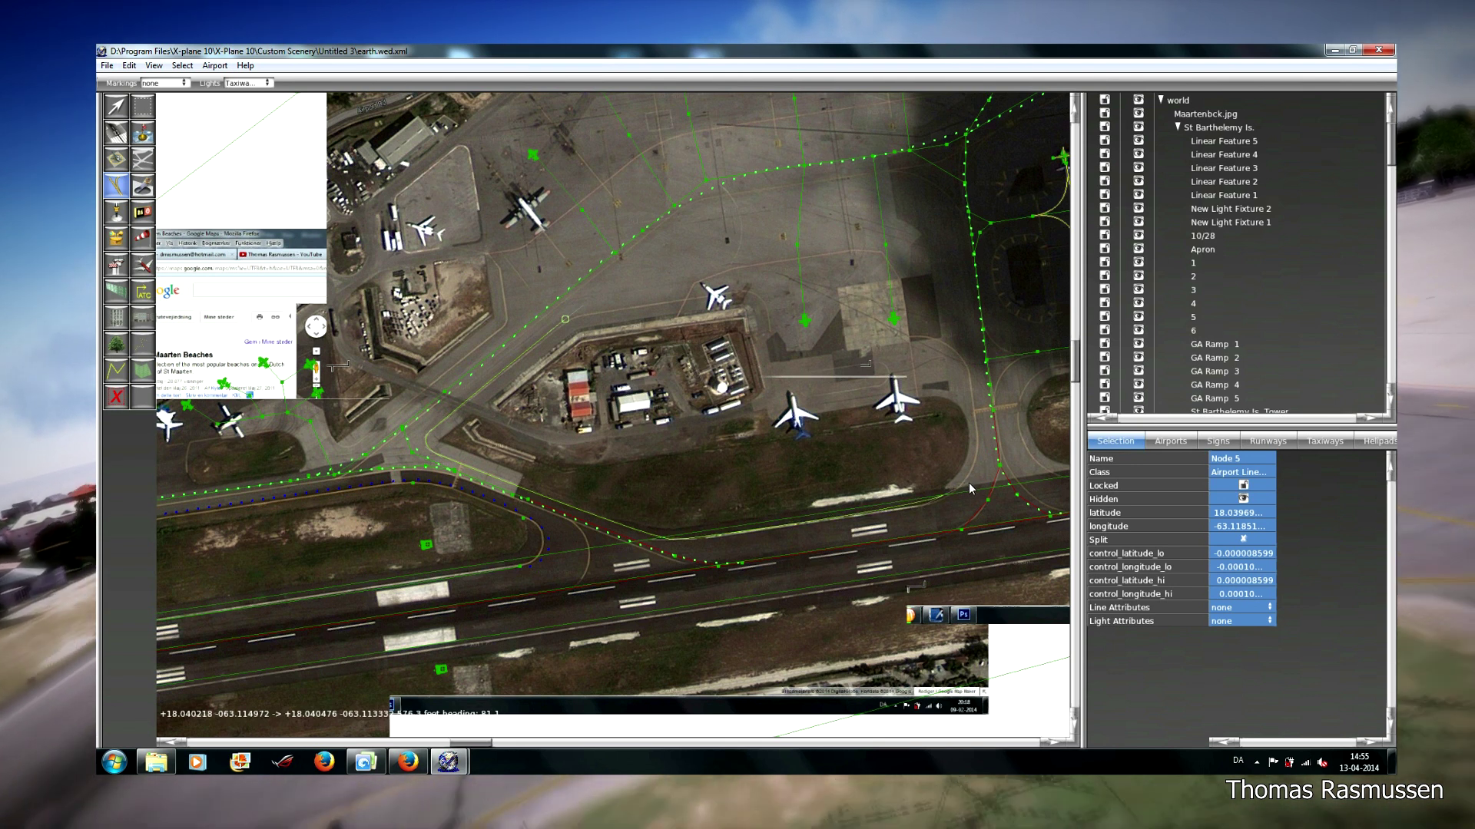
click(979, 455)
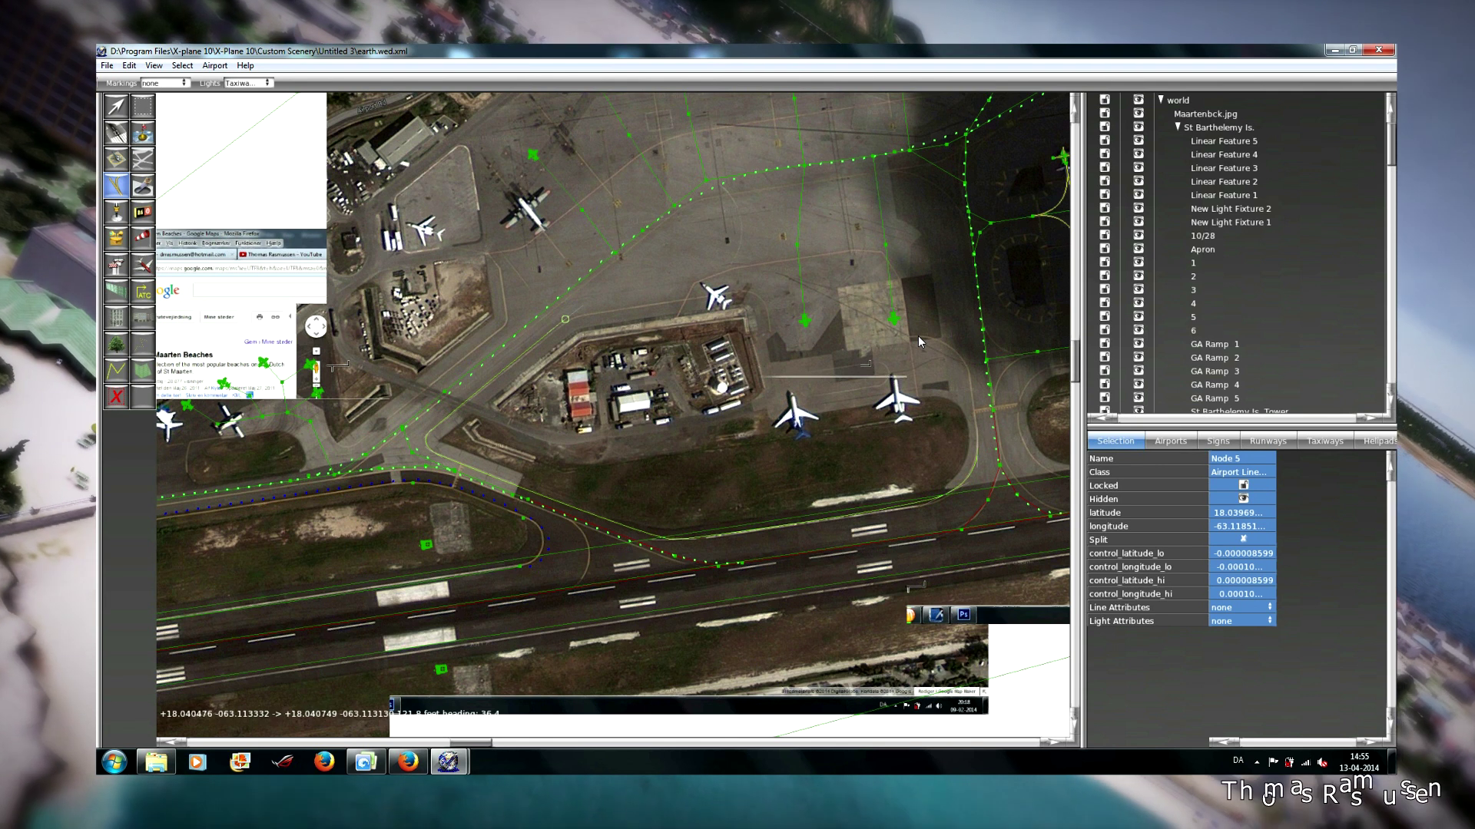
drag(911, 333, 833, 341)
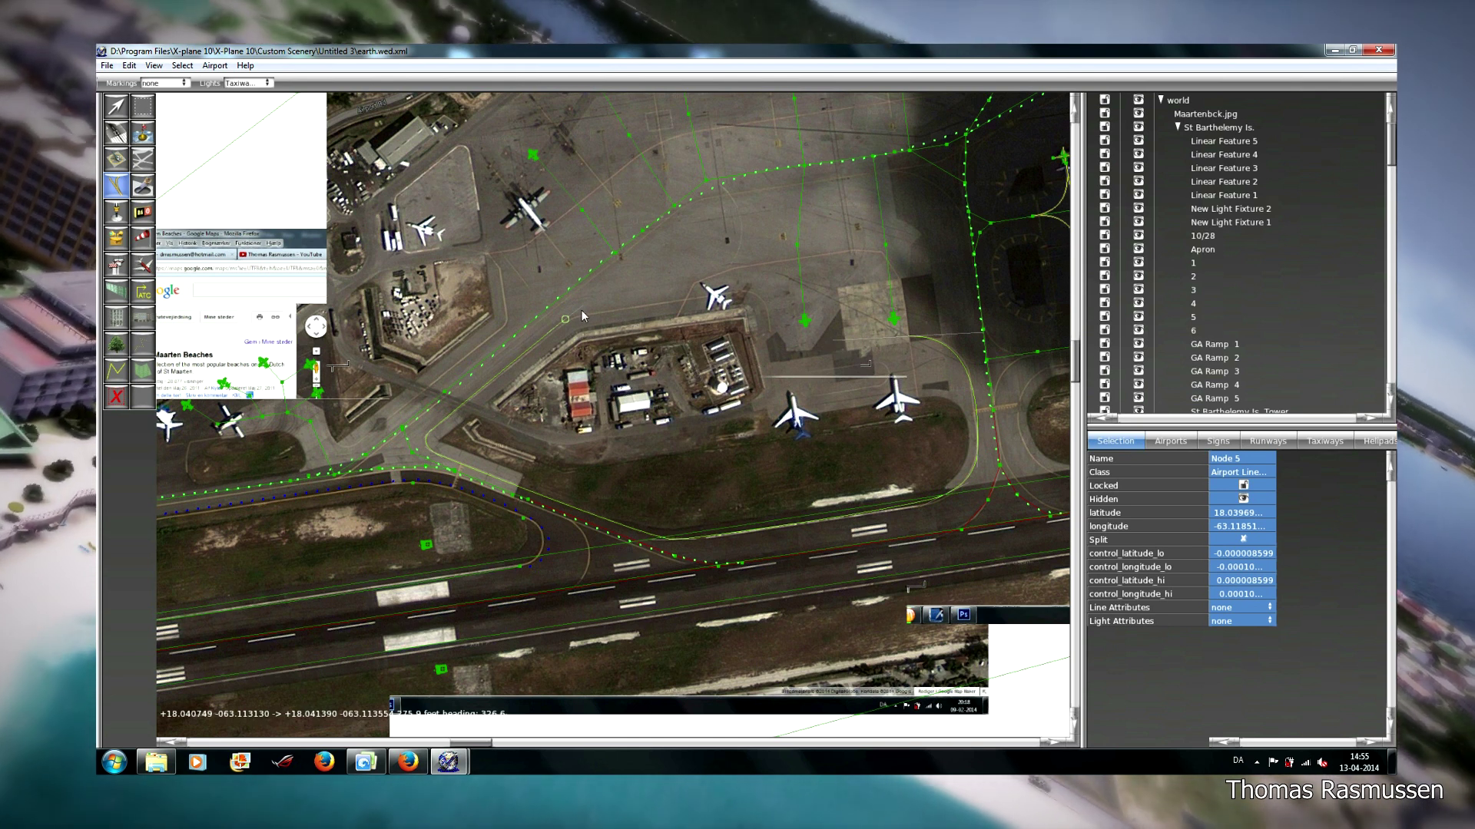
click(566, 319)
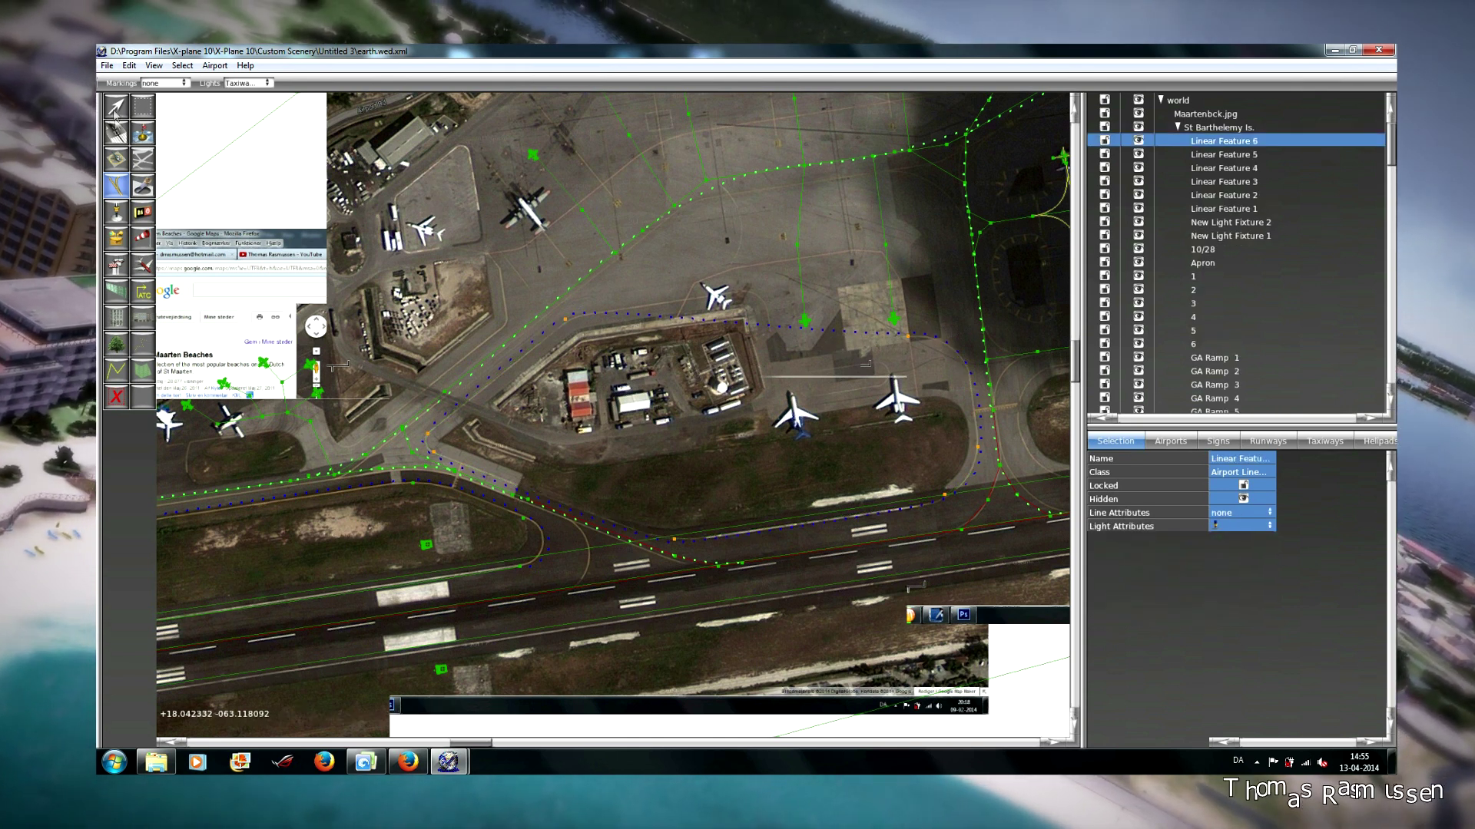
Set the light attributes of Node 7 on the apron edge line to None.
click(933, 303)
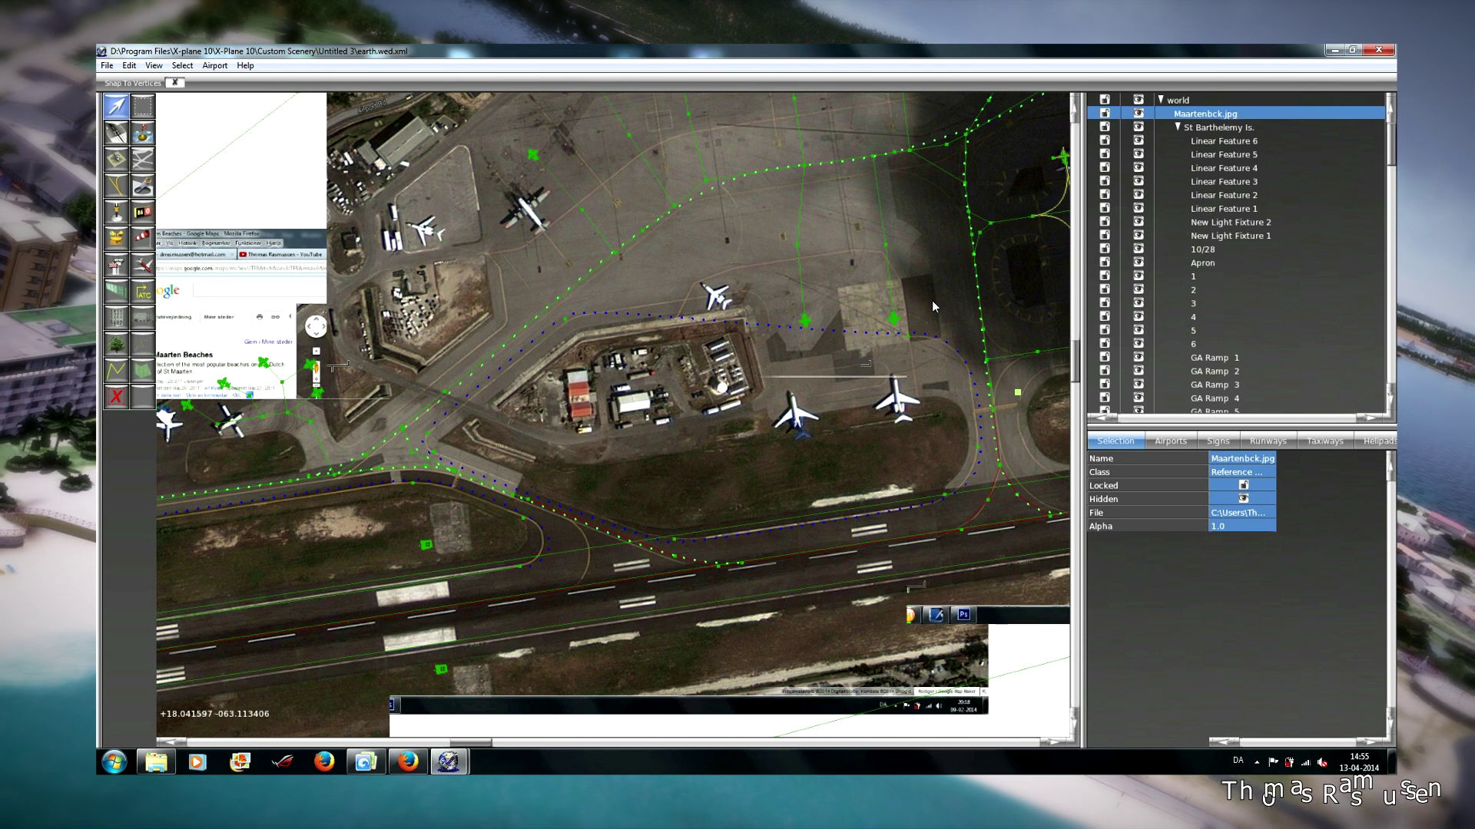
scroll(933, 301, down, 5)
click(927, 326)
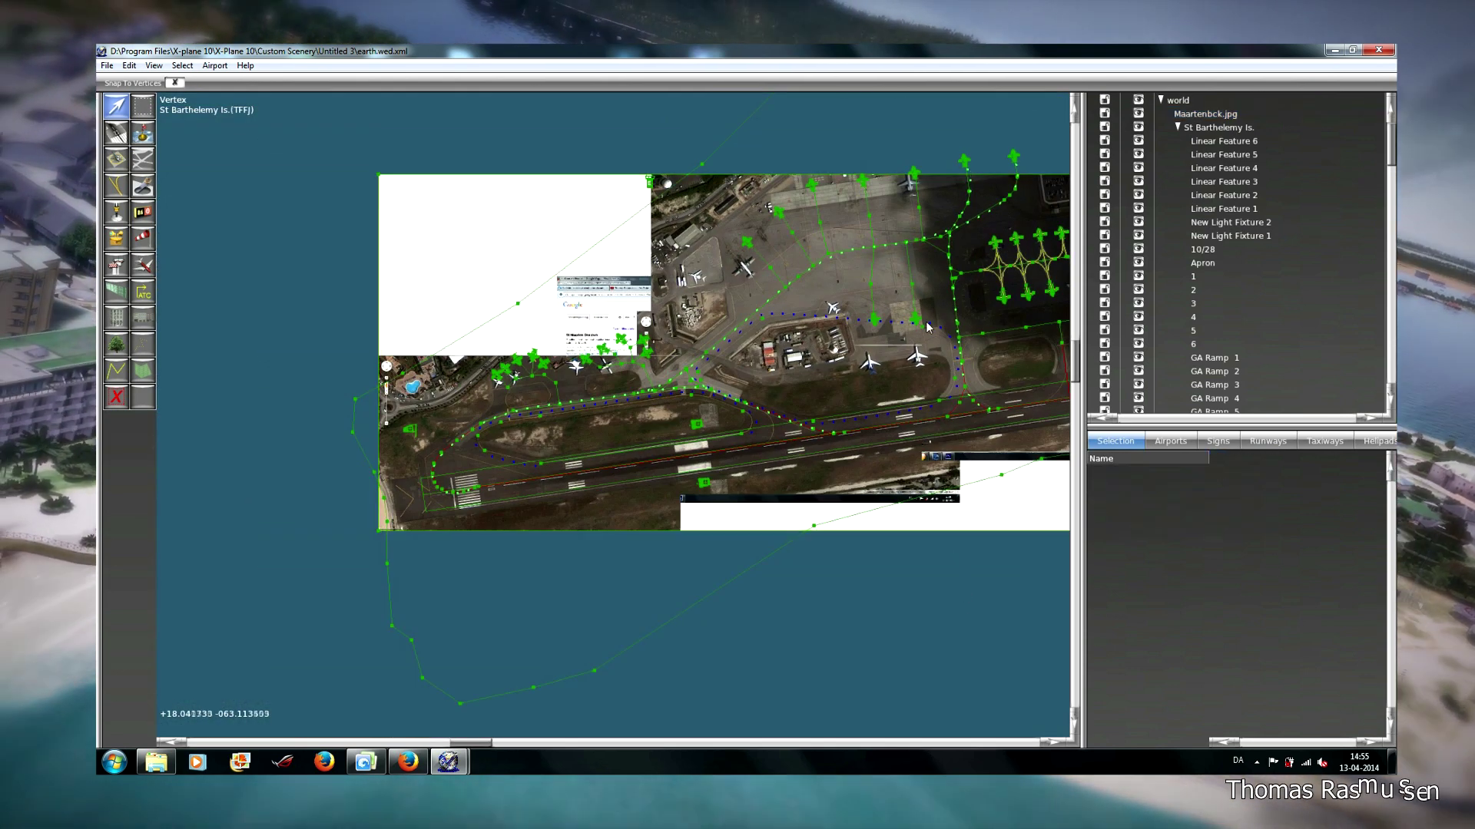
click(922, 327)
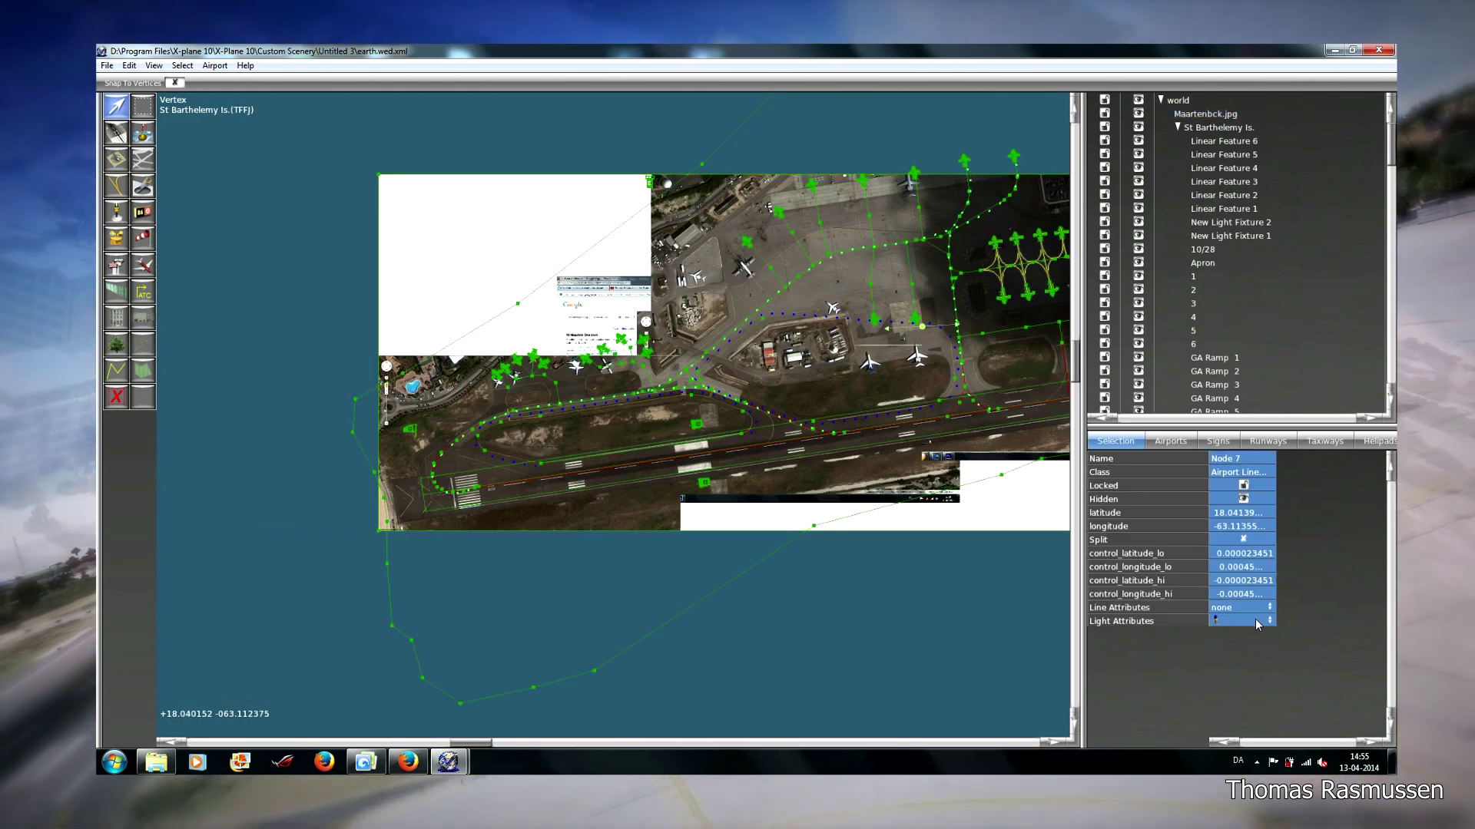
click(1255, 619)
click(1229, 619)
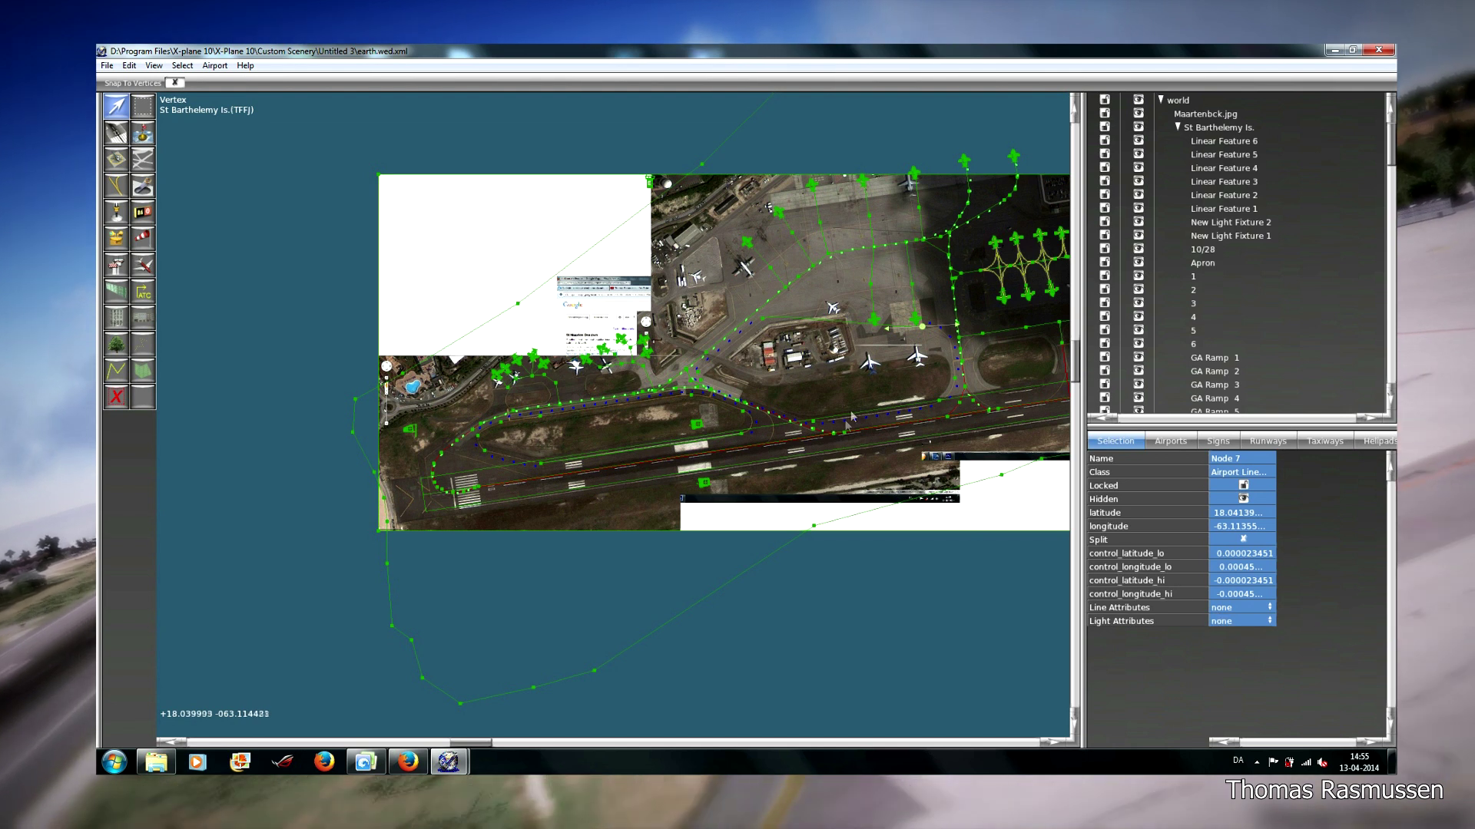
Adjust a light line node and shift the view toward the eastern taxiway area.
drag(841, 412, 813, 424)
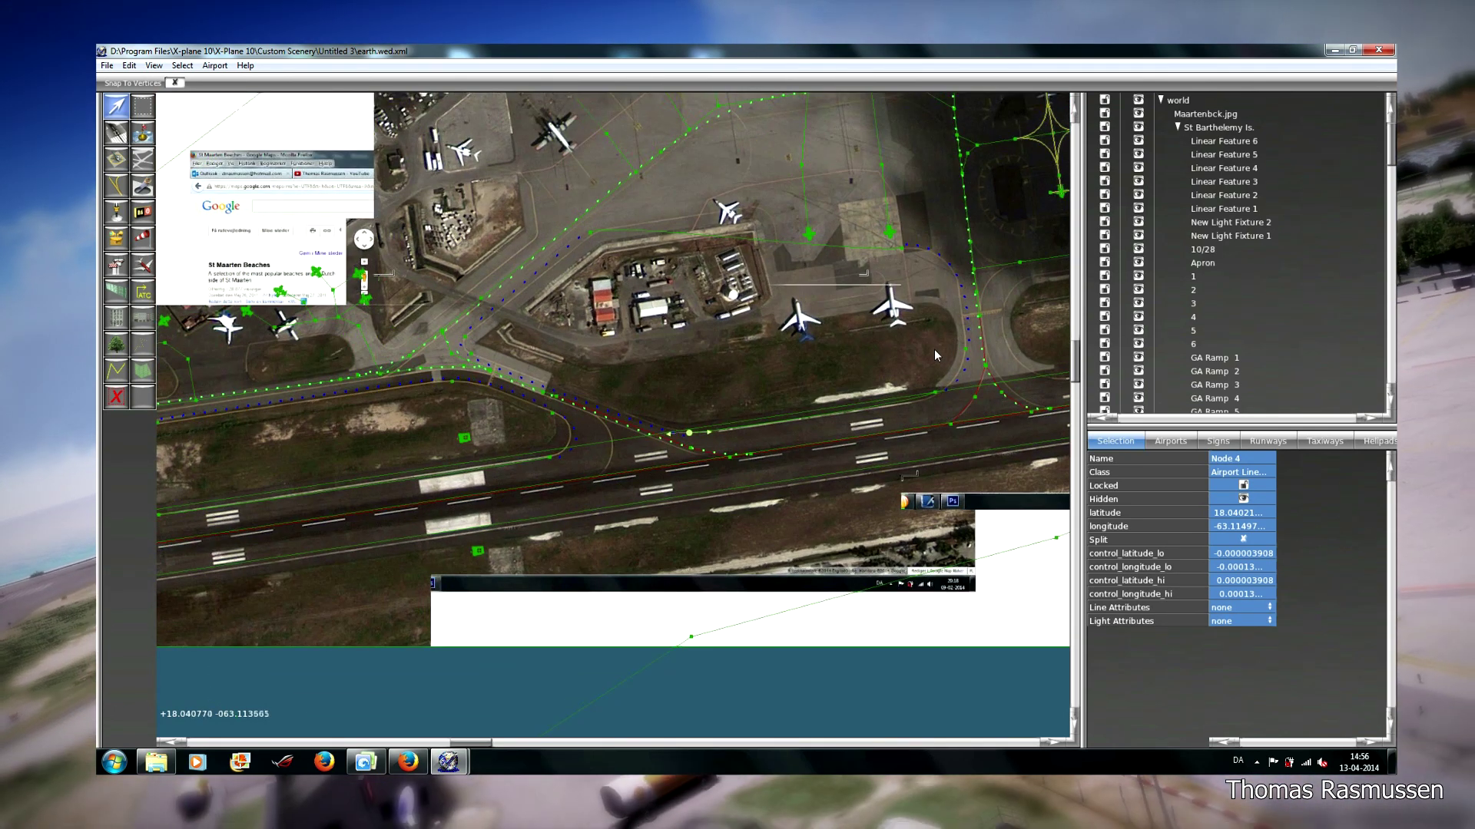
scroll(1036, 361, down, 1)
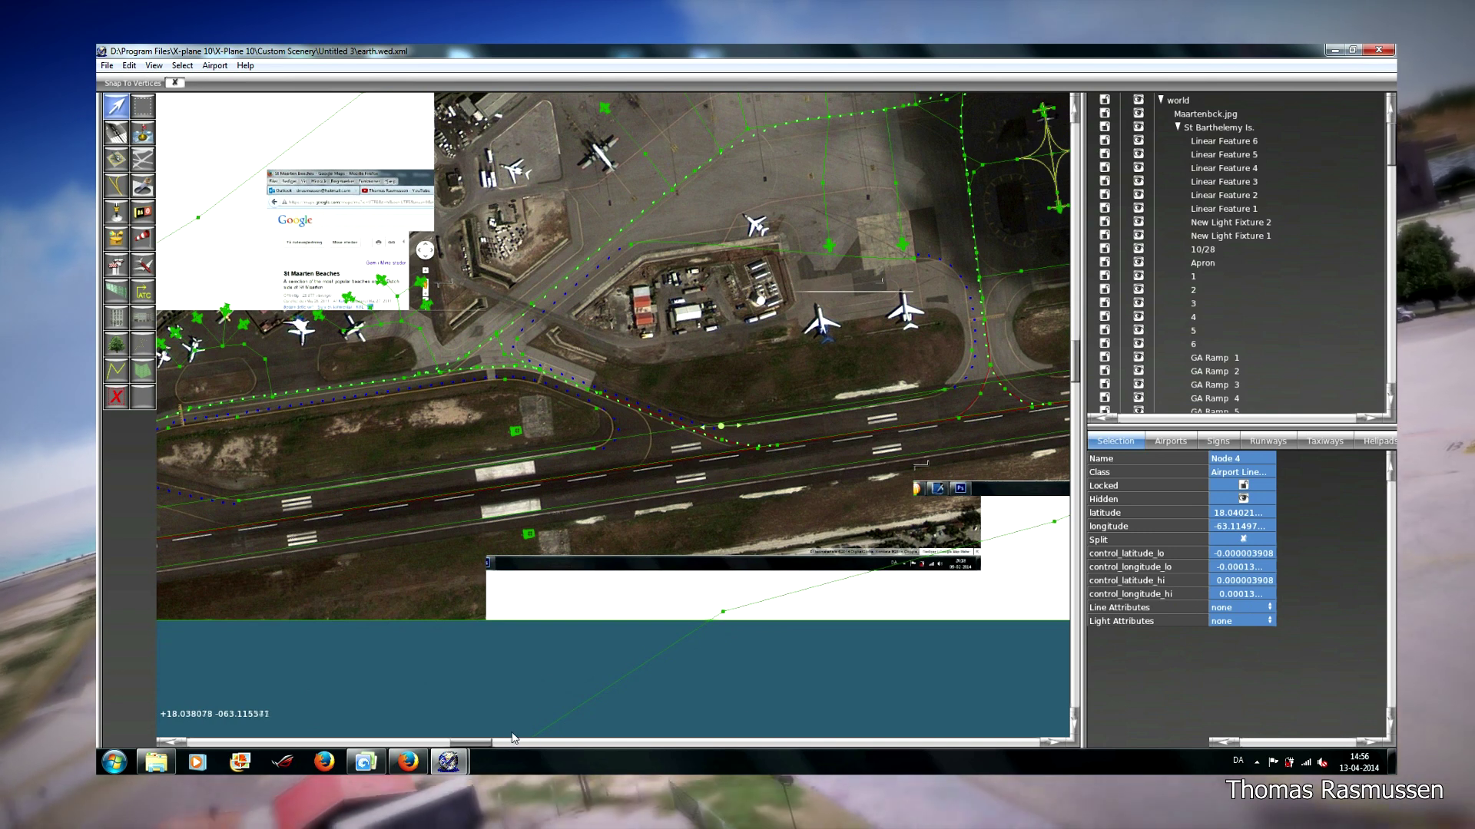
click(1047, 744)
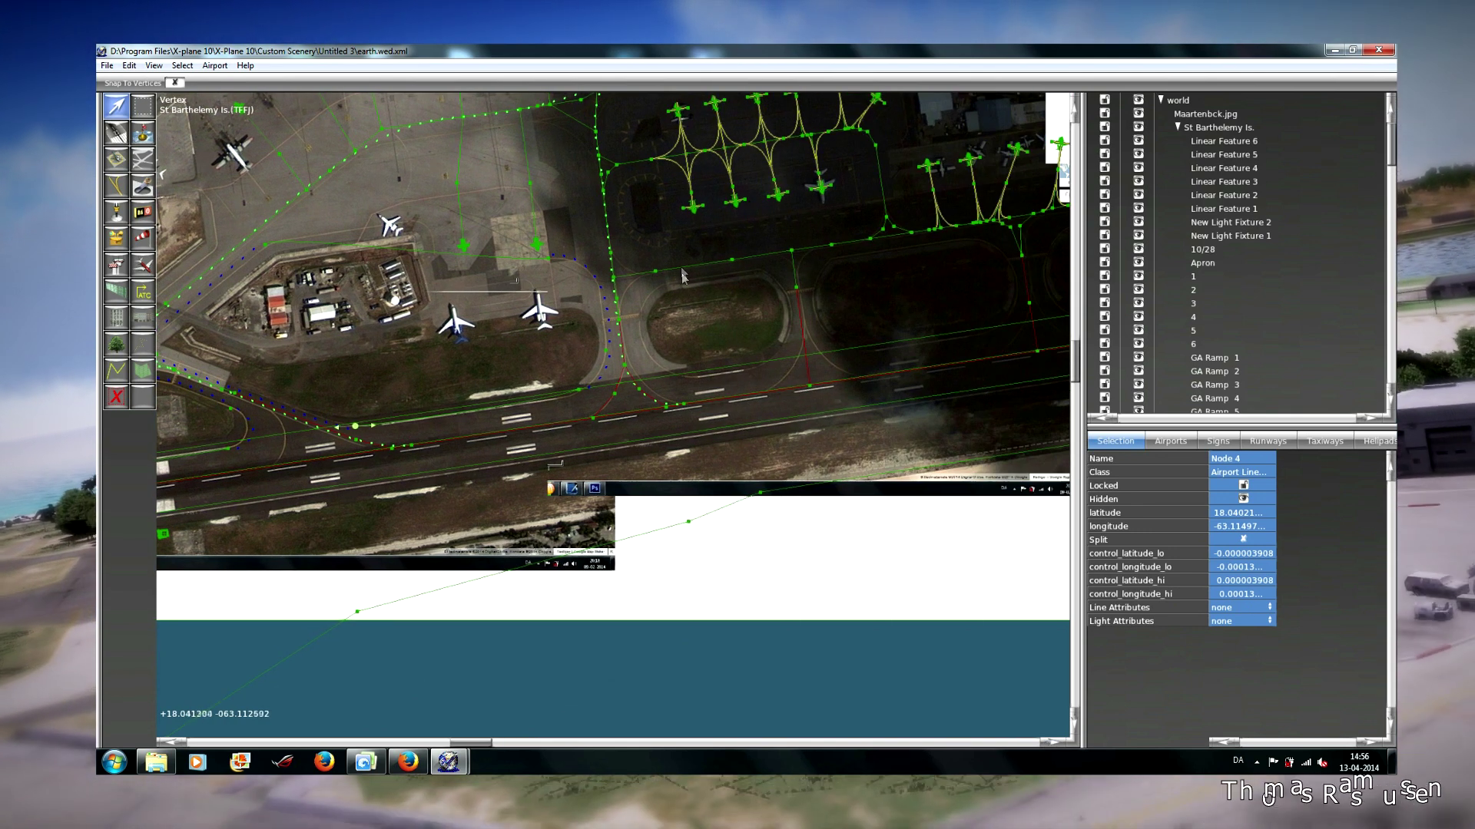
Trace a closed blue-lit taxiway line around the oval grass island.
scroll(789, 294, up, 3)
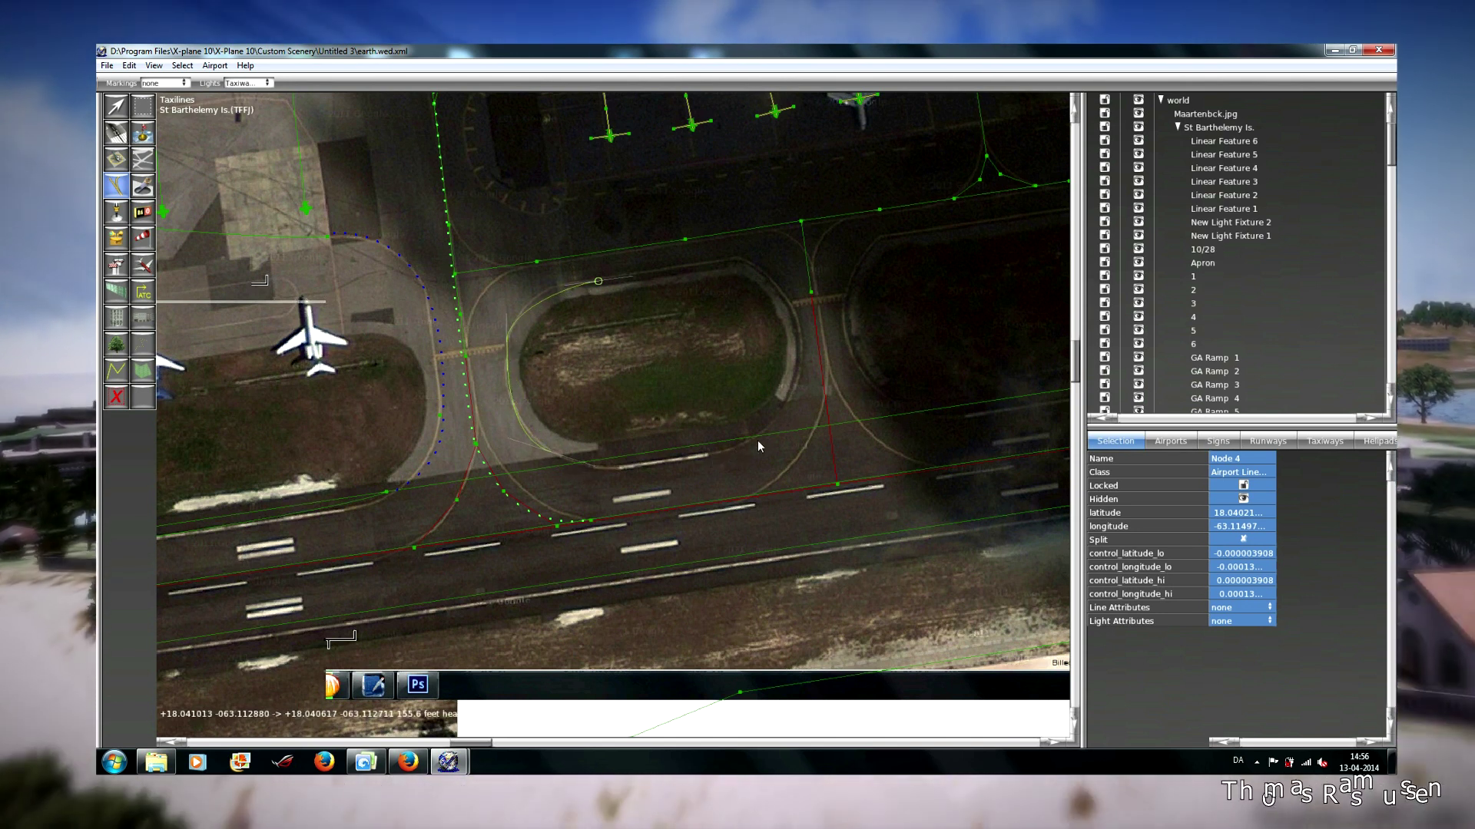
click(758, 444)
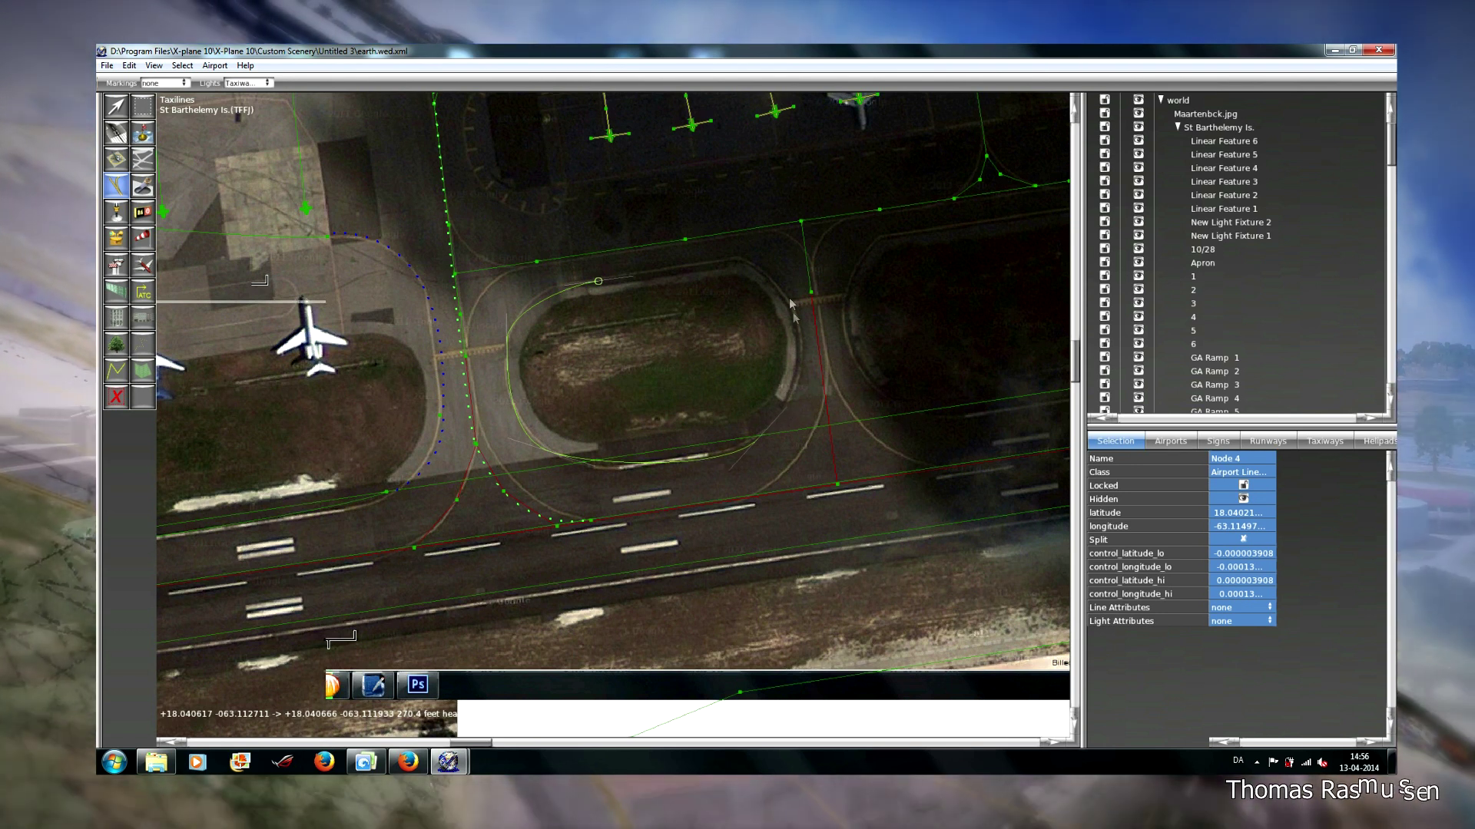
drag(745, 259, 619, 224)
click(599, 281)
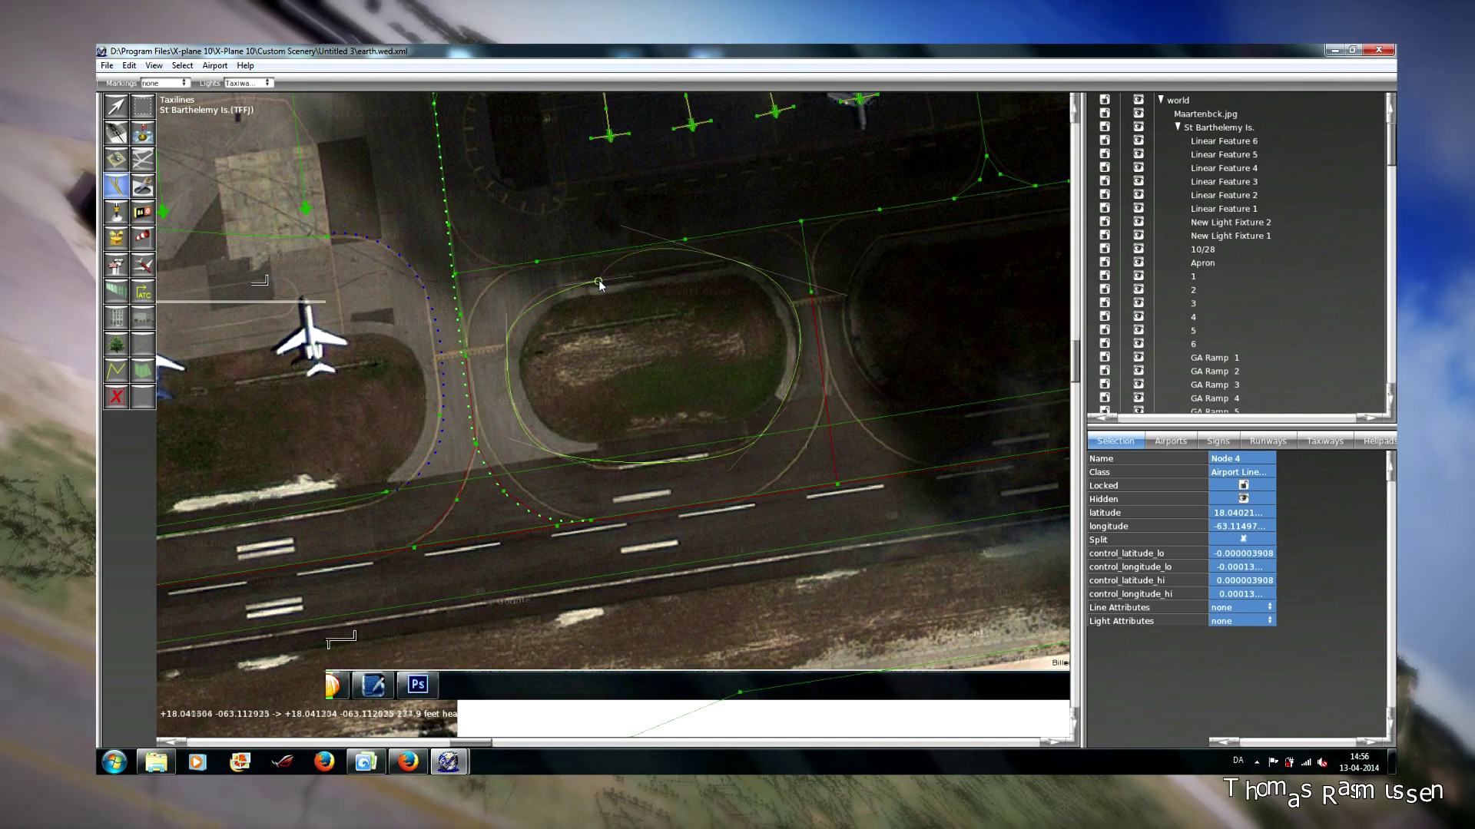
key(v)
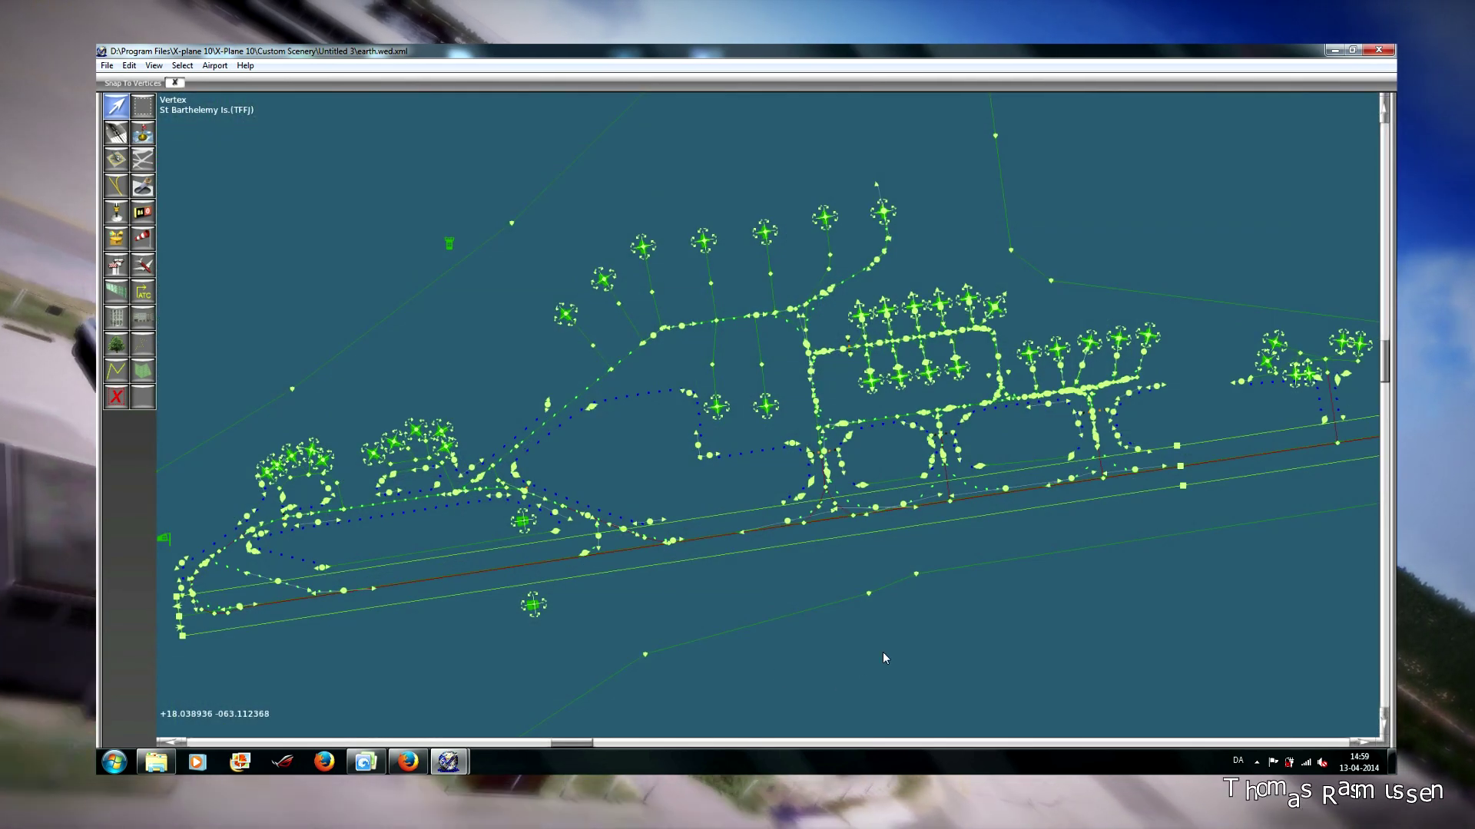
Pan and zoom the map to view the whole St Barthelemy airport with nothing selected.
right_drag(882, 658, 955, 619)
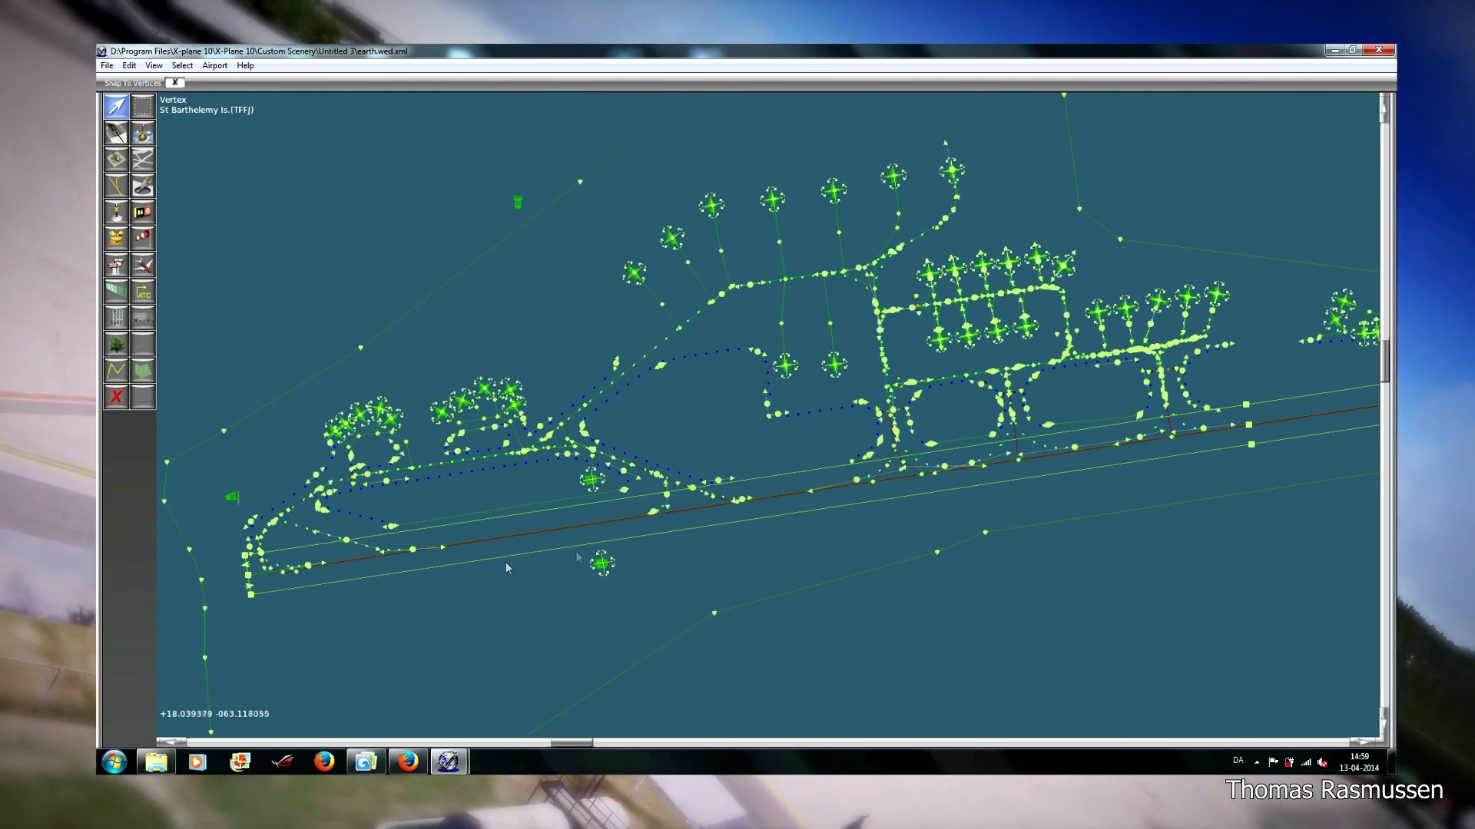
click(1057, 625)
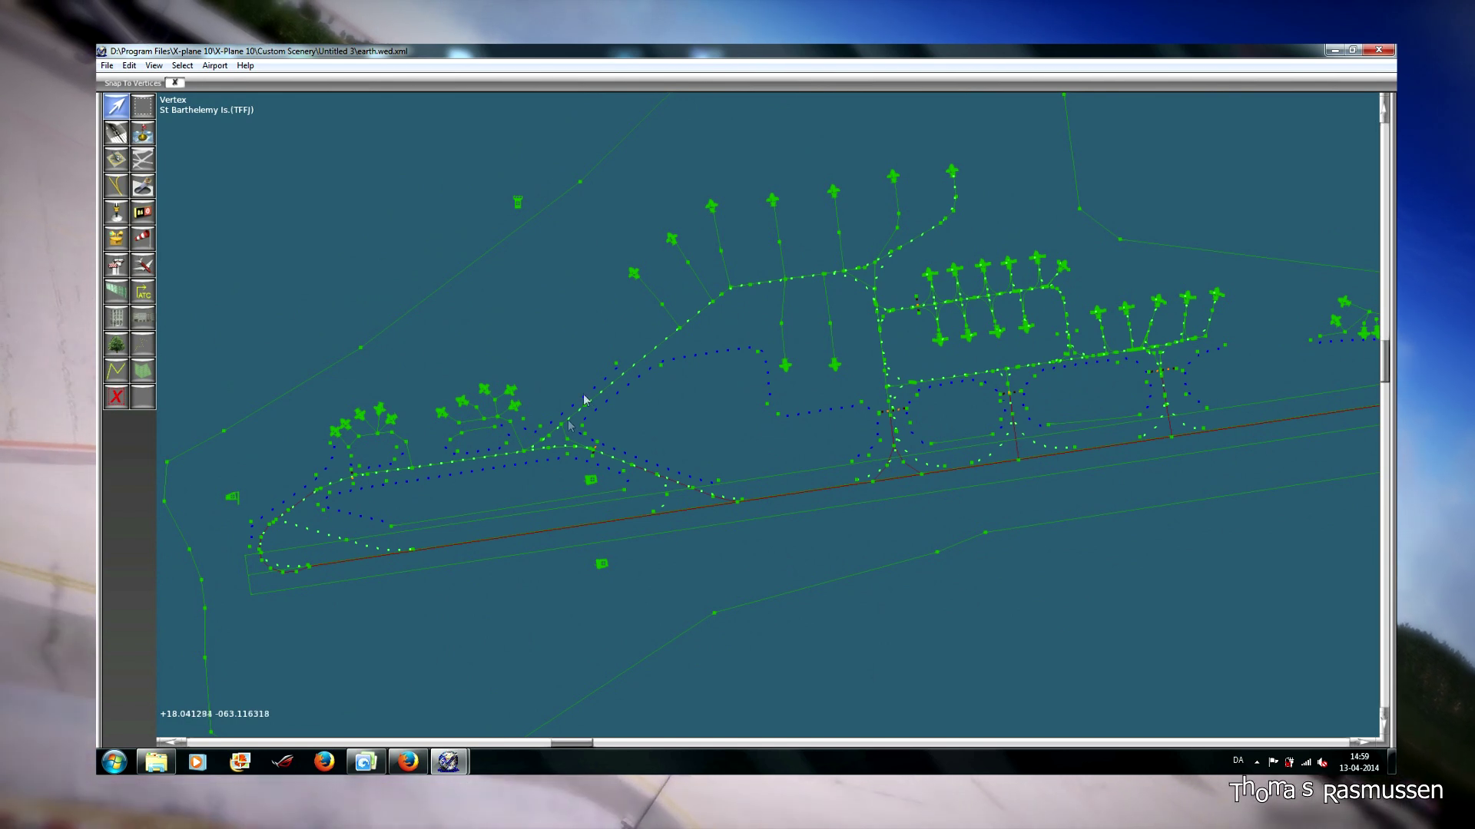
scroll(1091, 393, down, 5)
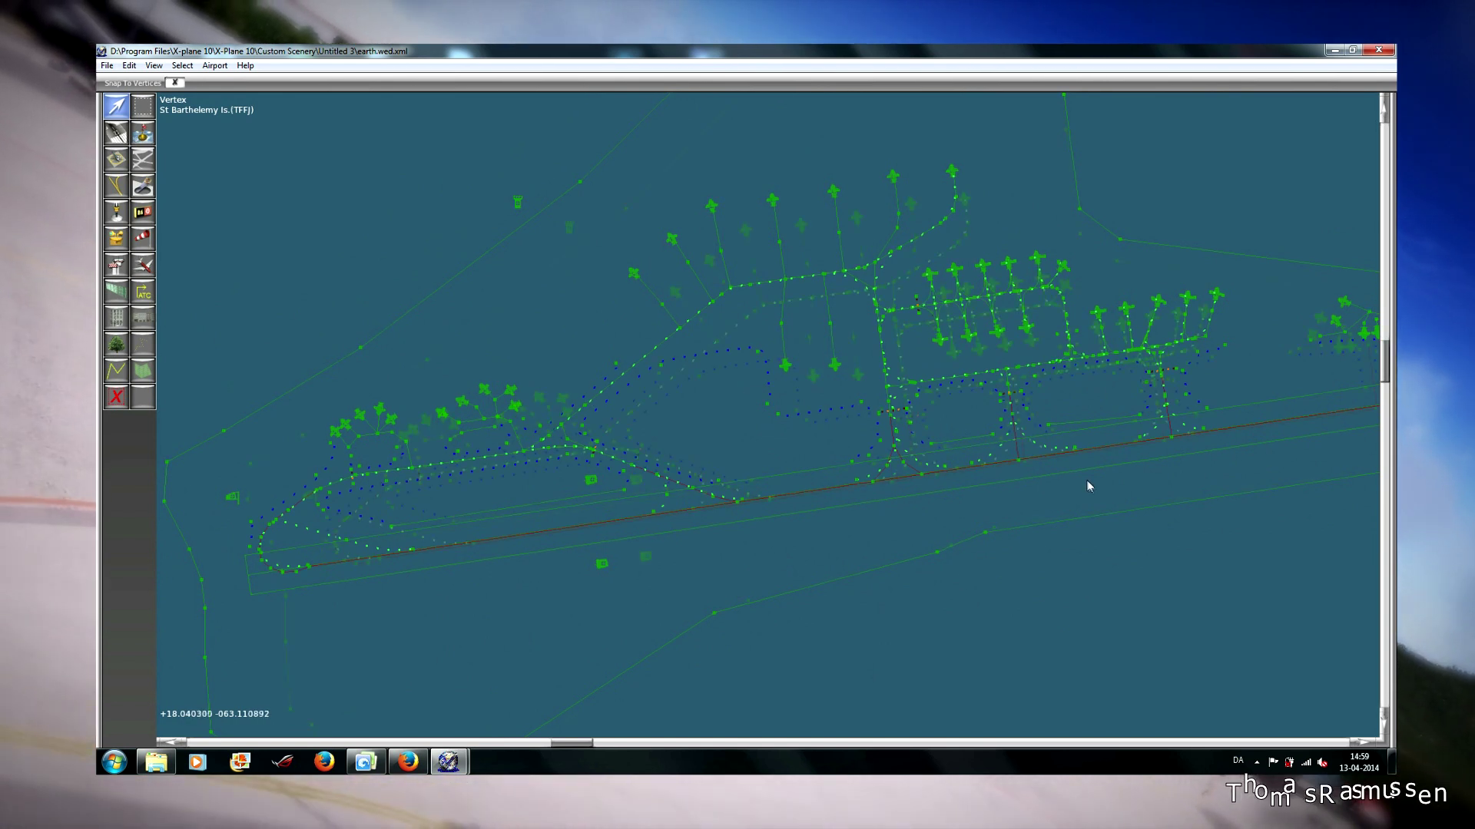
scroll(937, 516, up, 5)
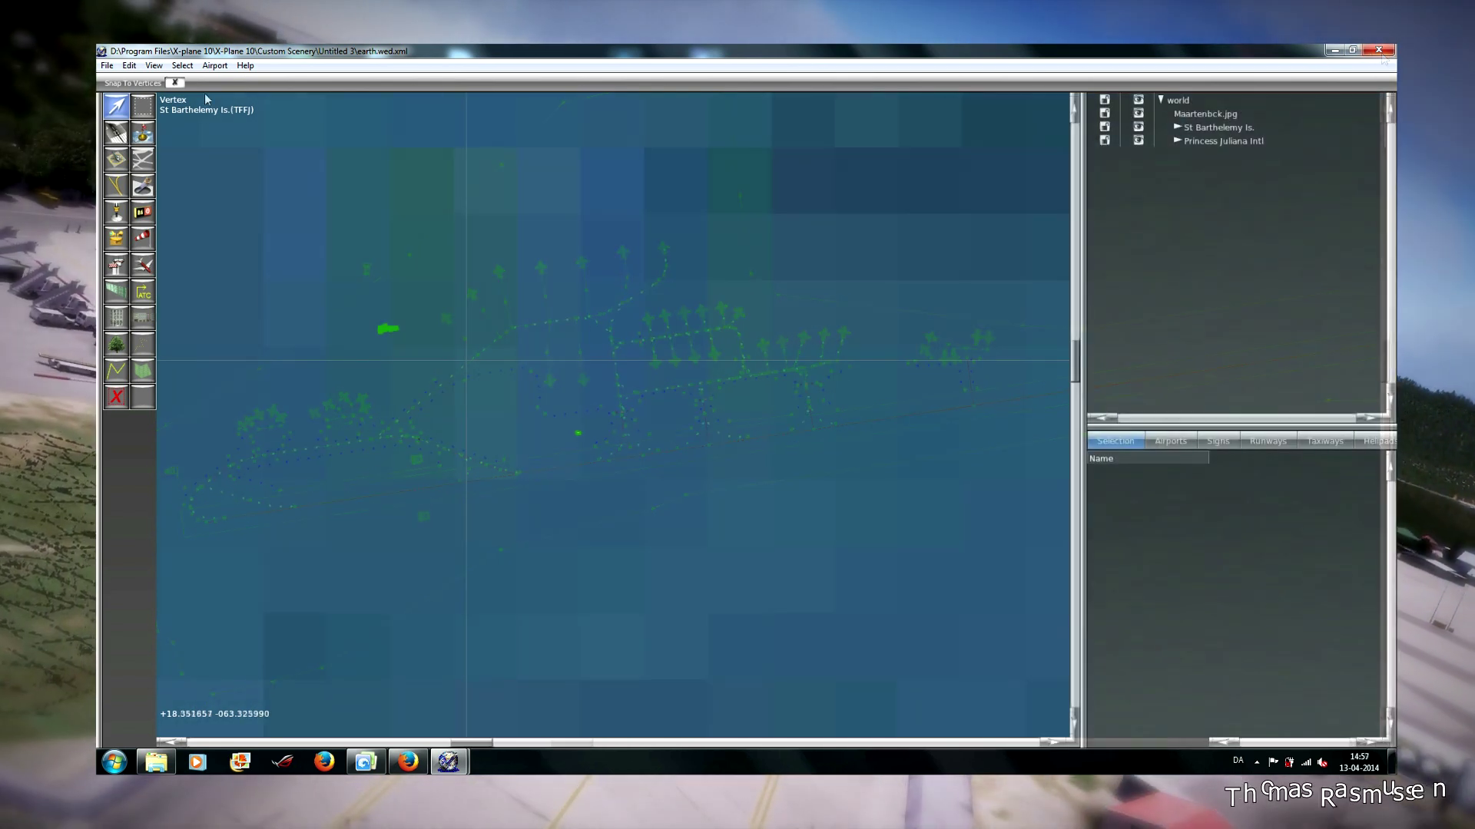
Start the File > Export apt.dat command and browse to the DATA (D:) drive.
click(107, 66)
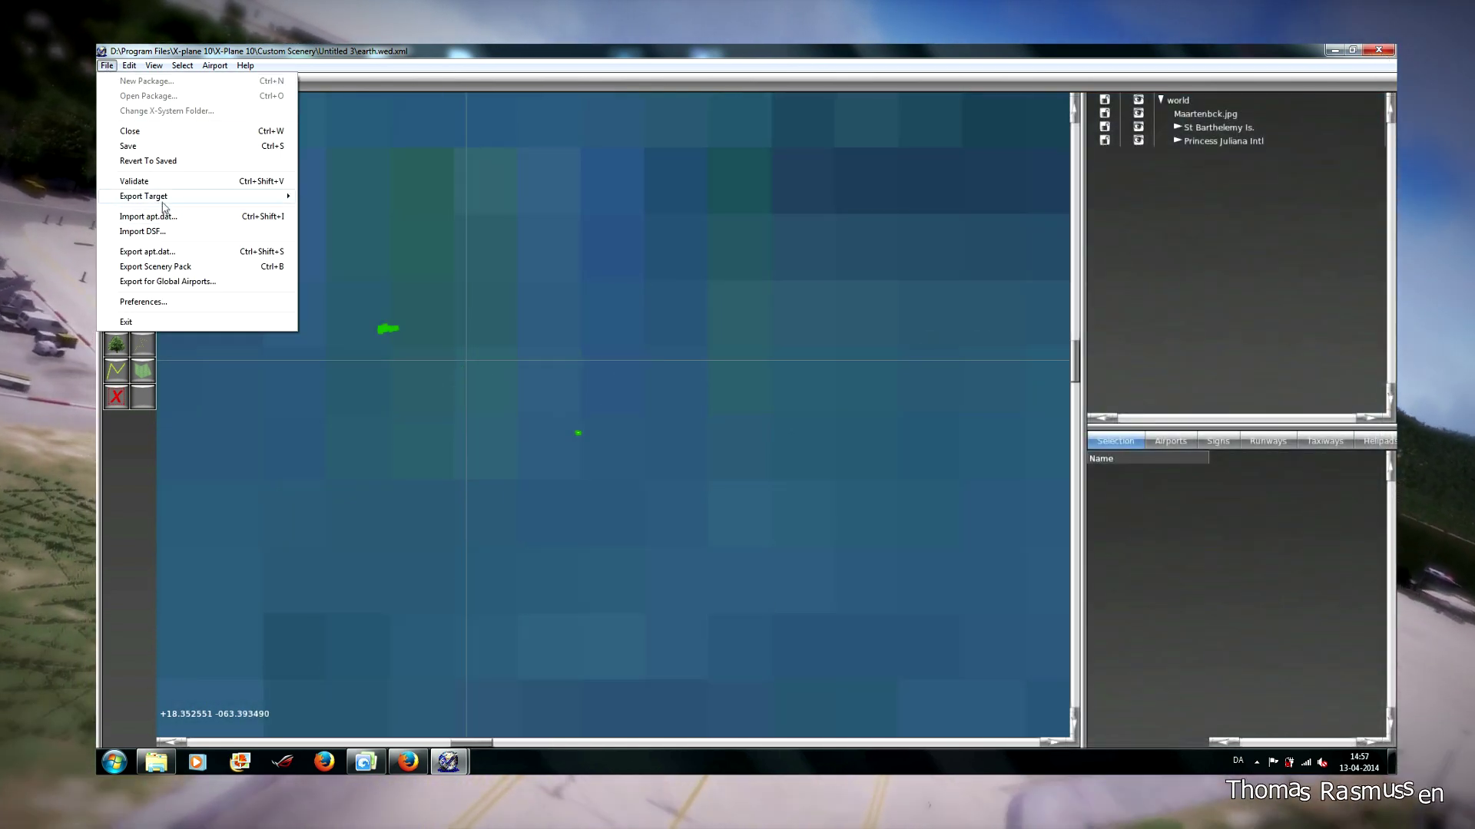
click(146, 252)
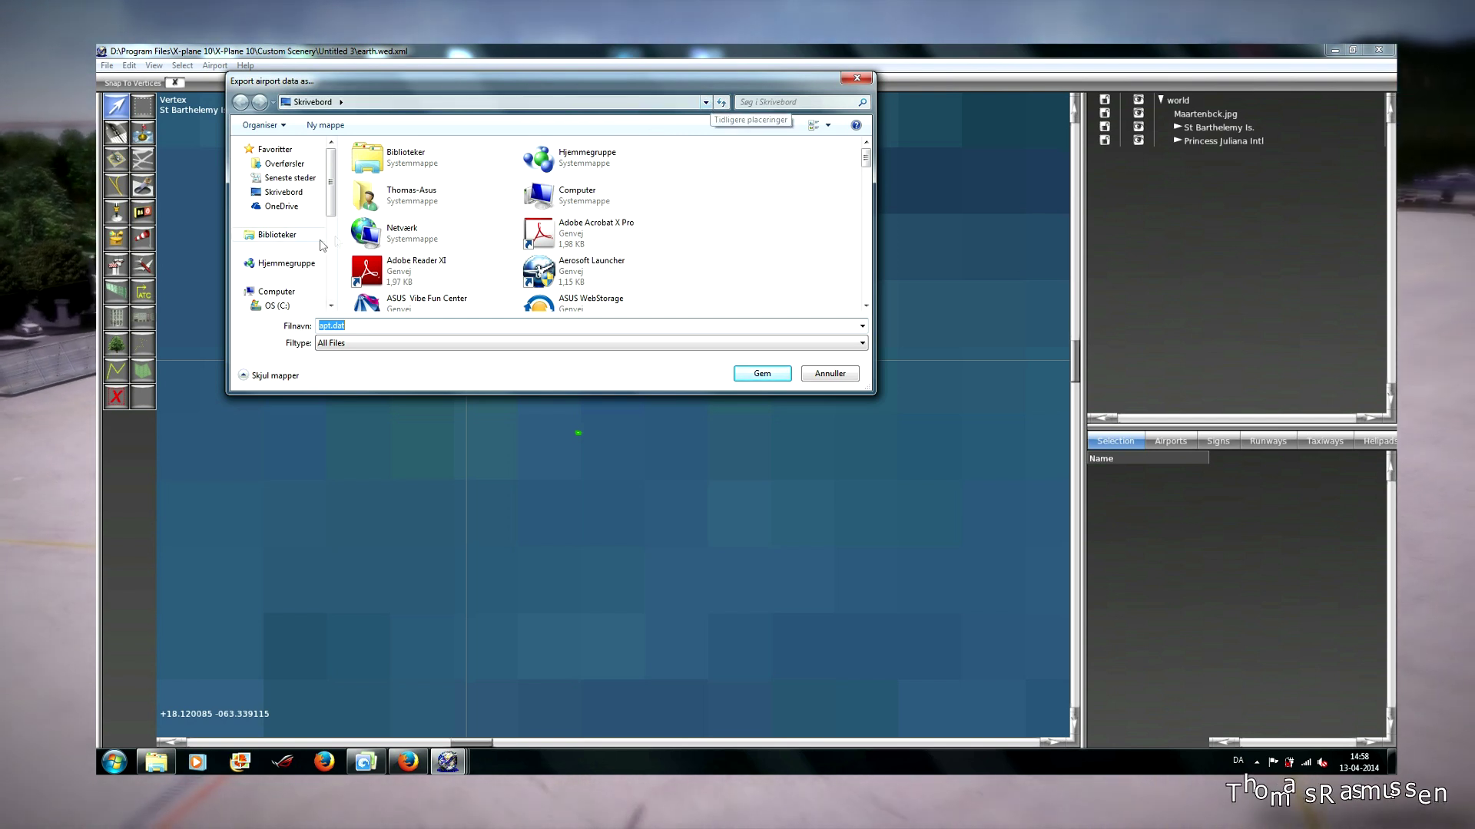
drag(331, 206, 341, 264)
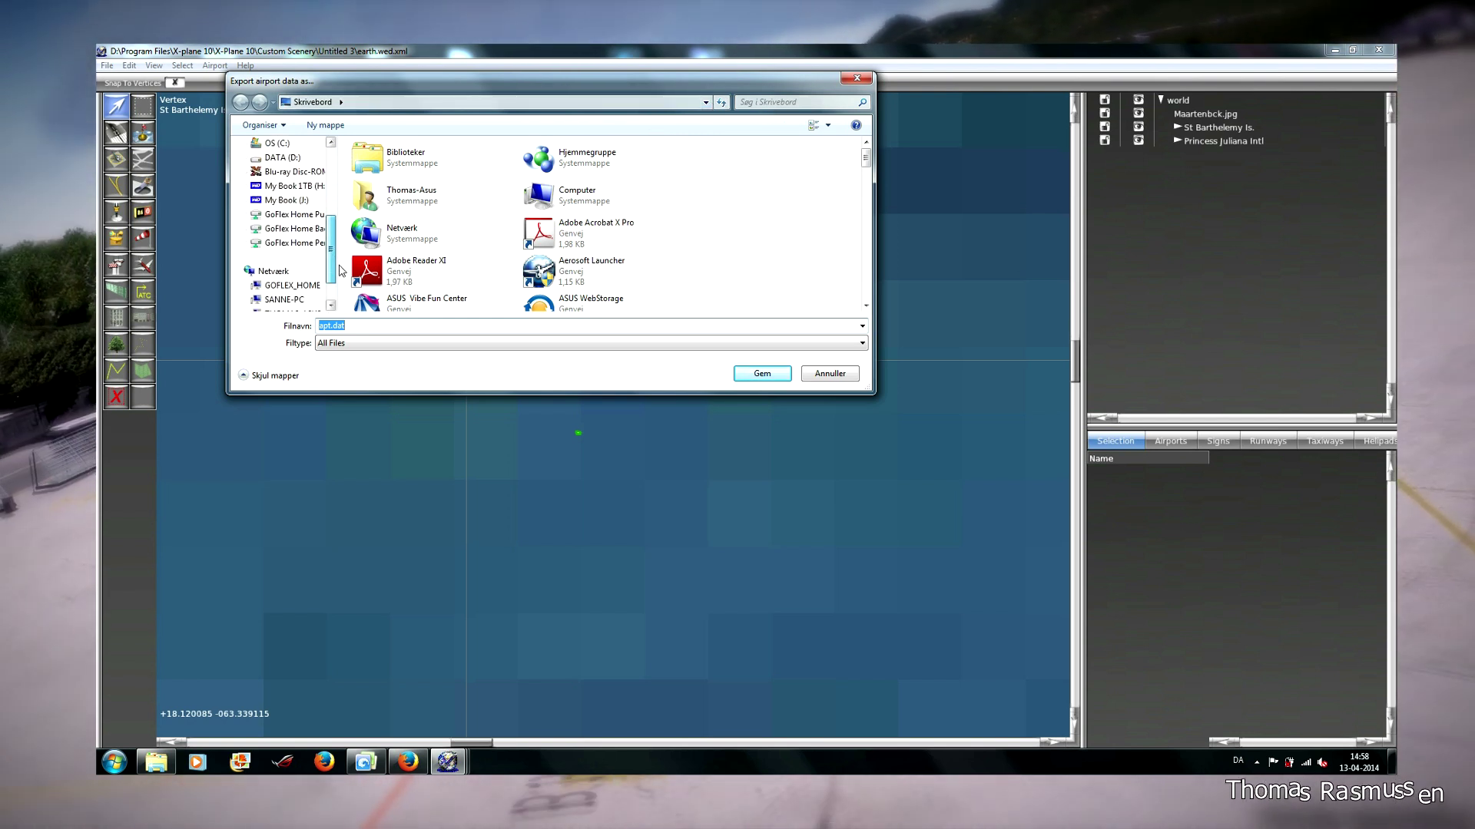
scroll(286, 192, down, 1)
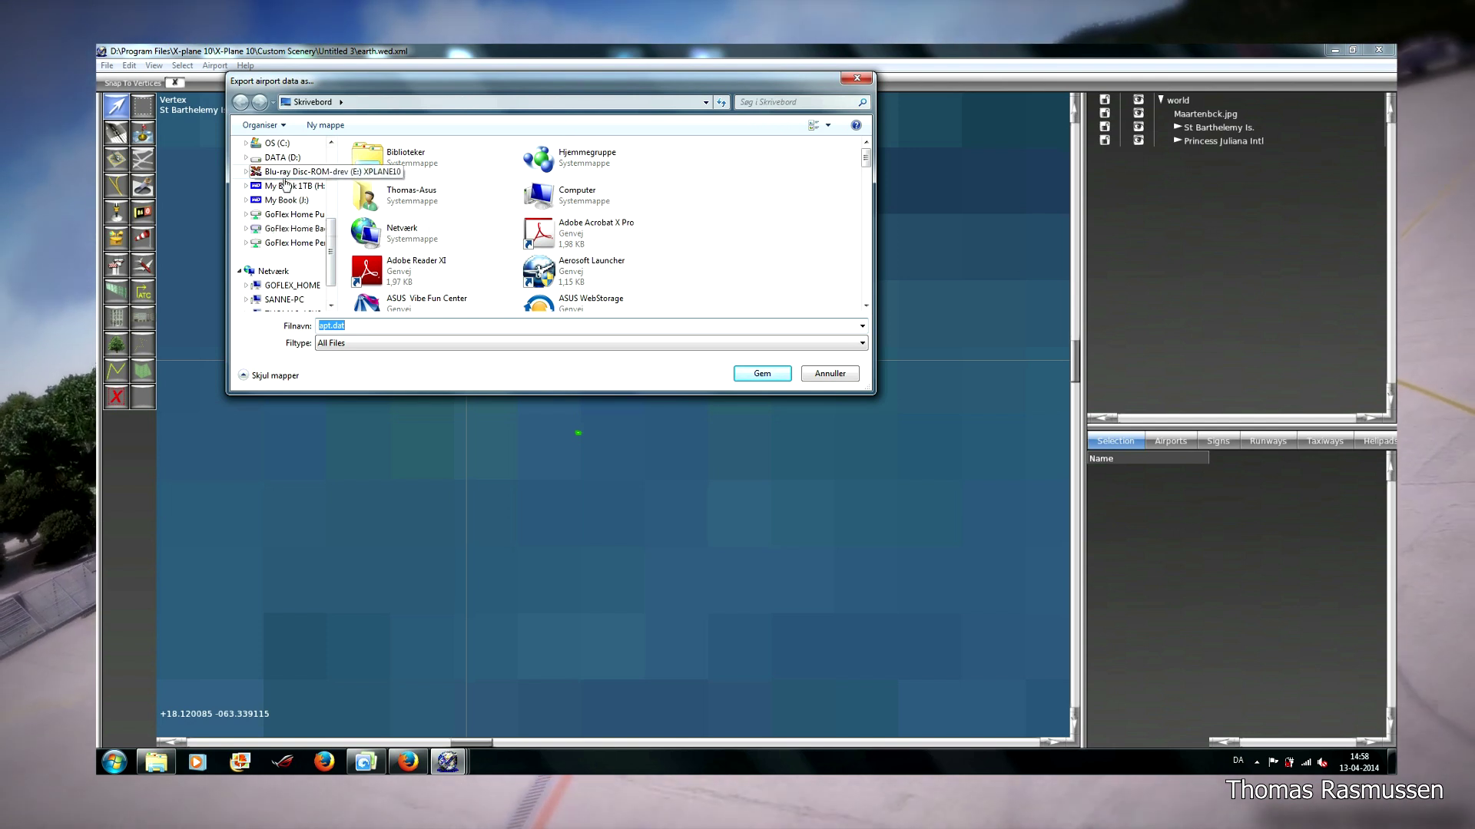
click(282, 156)
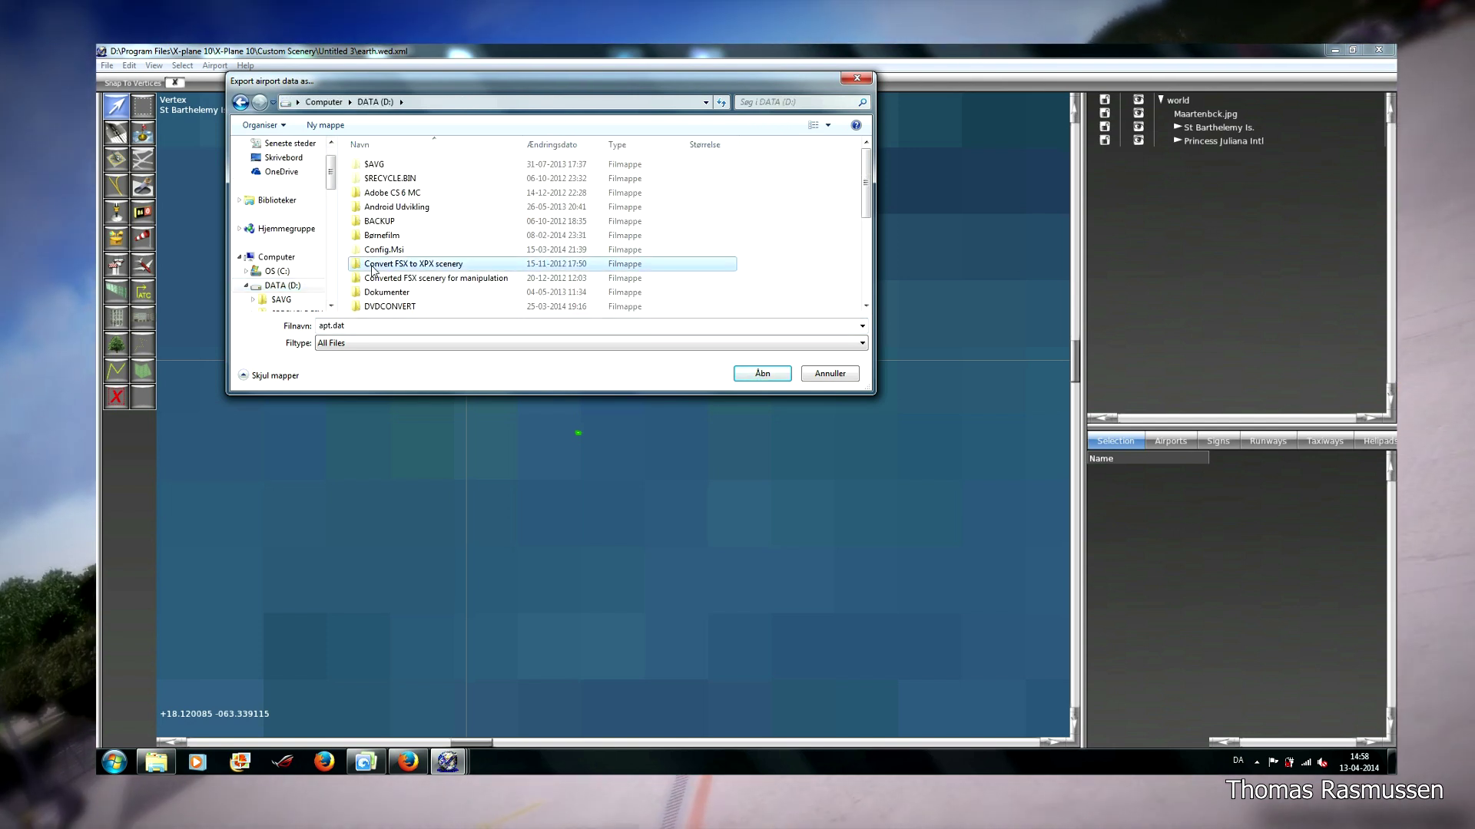
scroll(375, 253, down, 4)
Go to Program Files\X-plane 10\X-Plane 10\Custom Scenery and save apt.dat there.
double_click(385, 221)
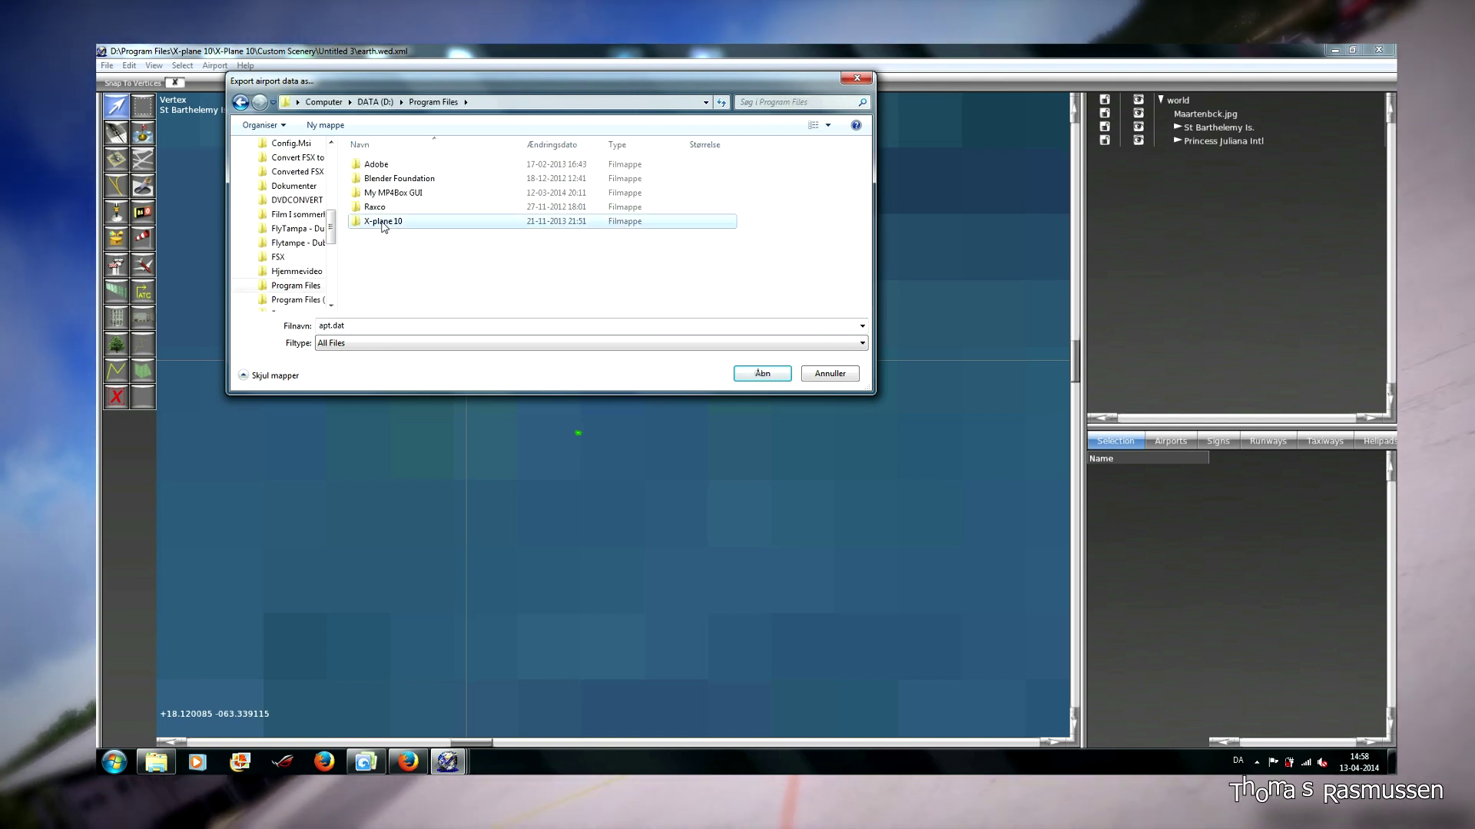
double_click(382, 221)
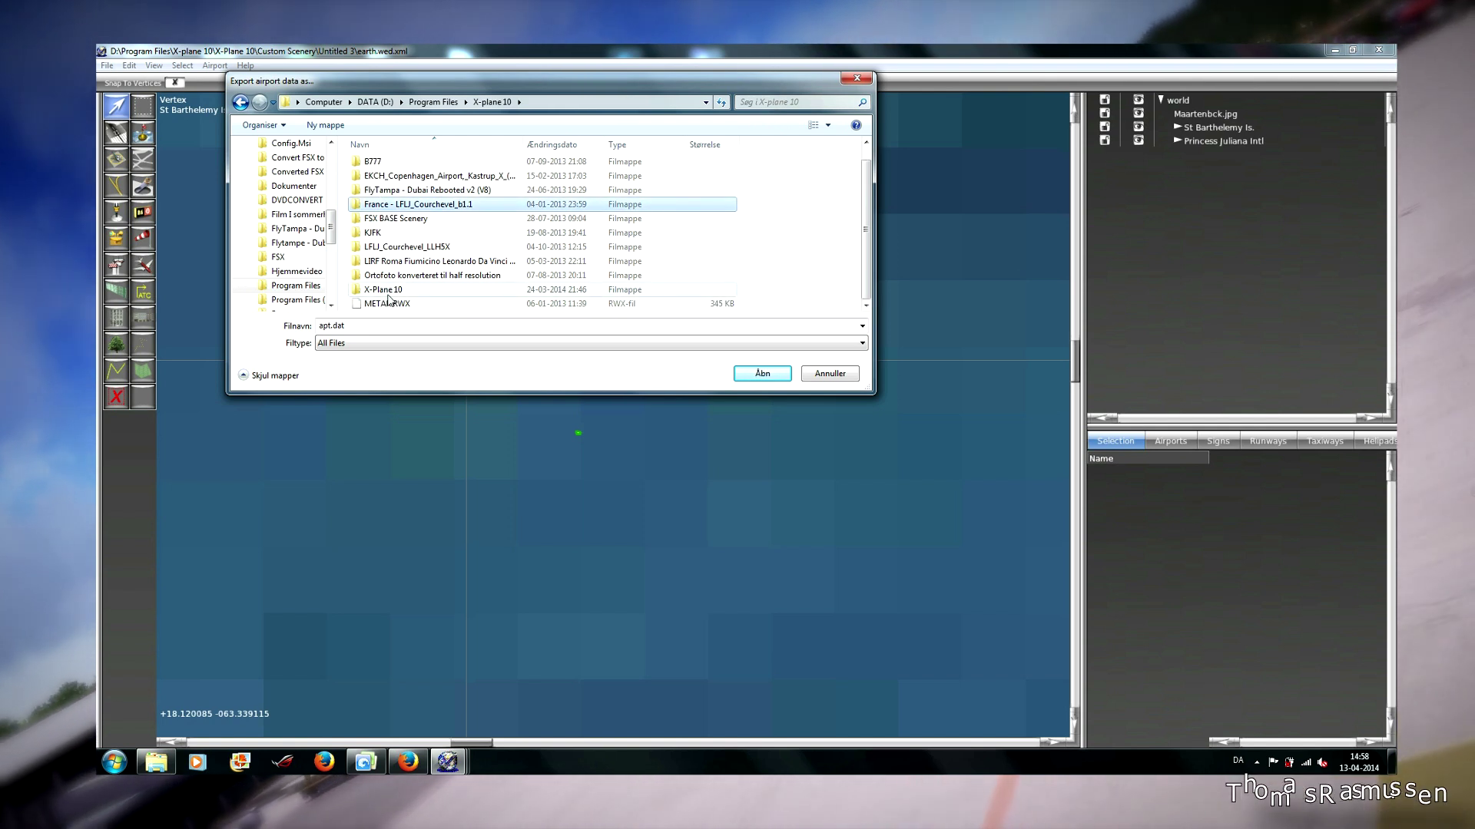
double_click(382, 290)
double_click(529, 191)
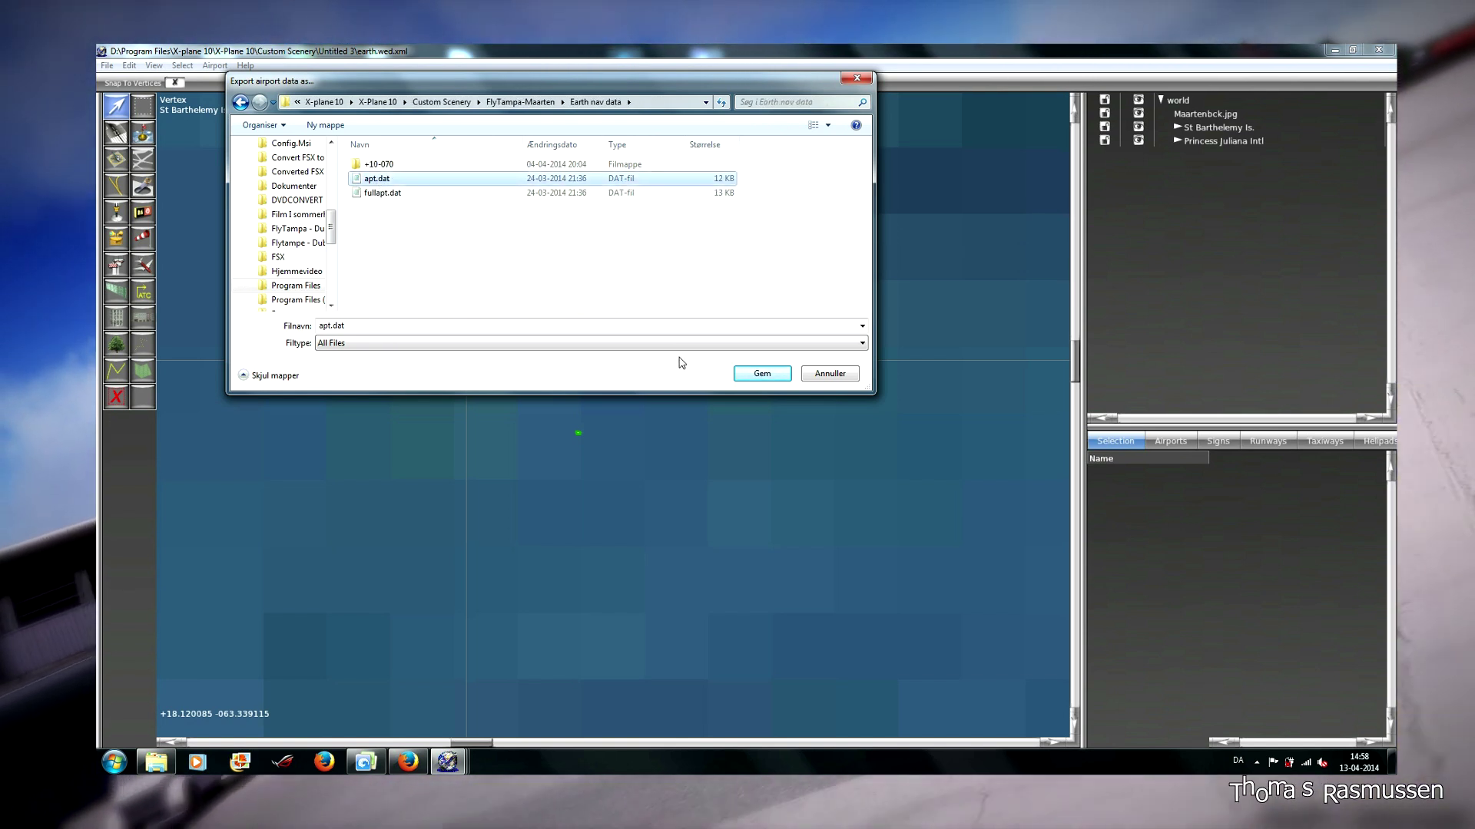
click(749, 376)
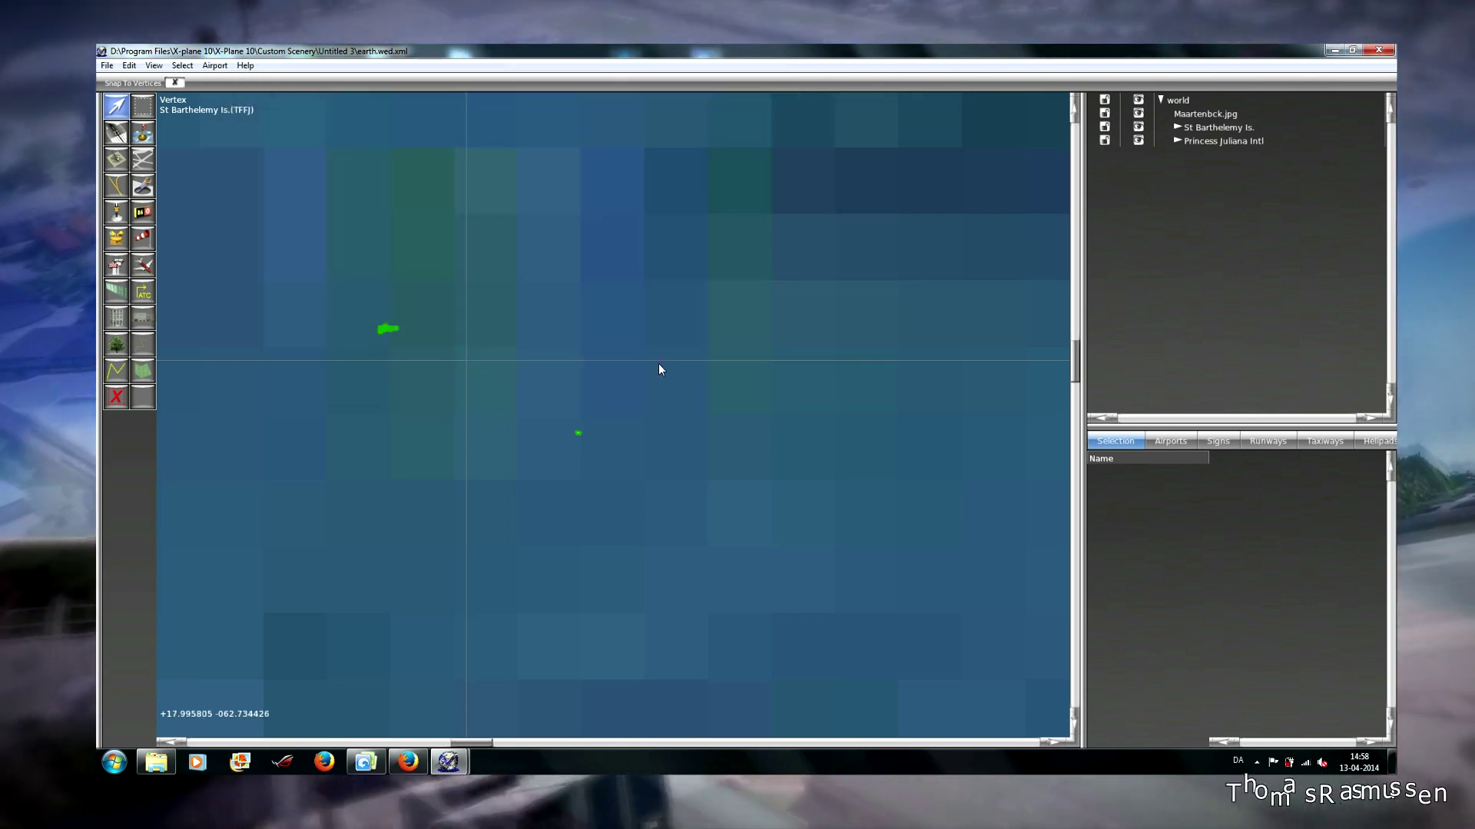